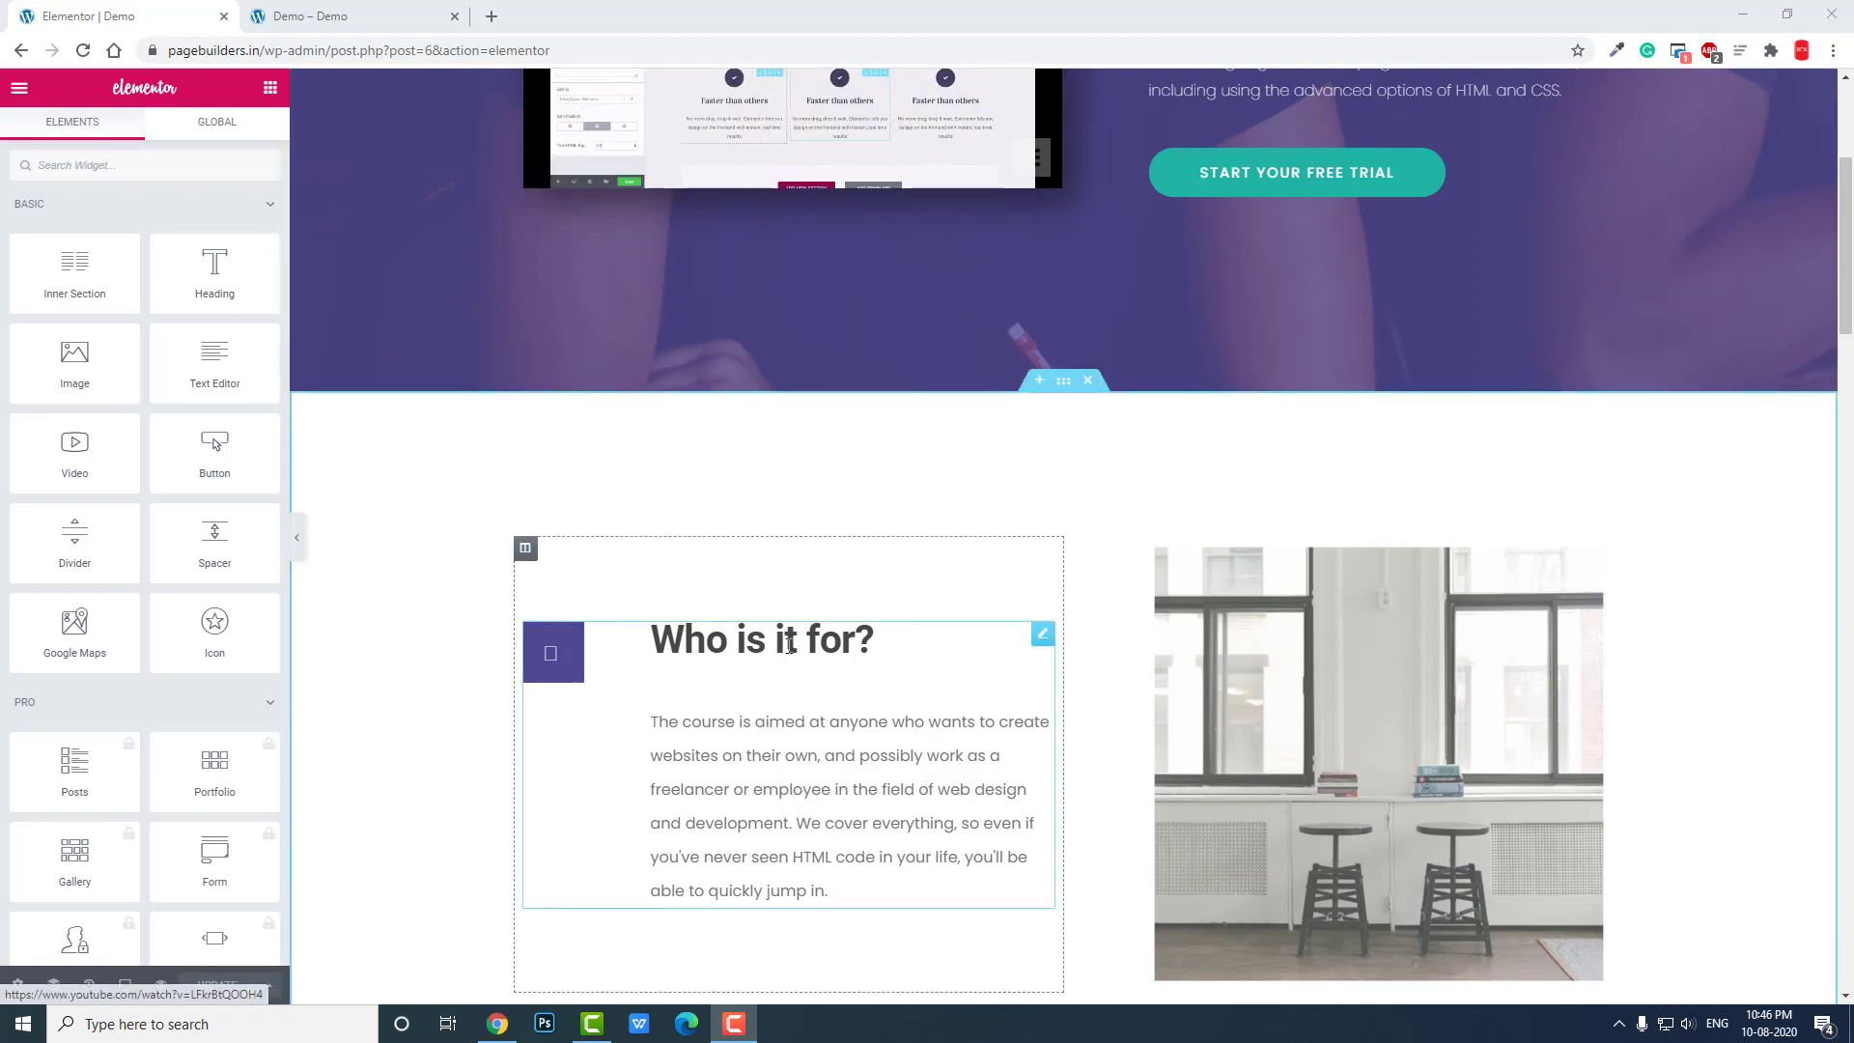
Browse the entrance animation options available for the "Who is it for?" icon box
{"action": "left_click", "coordinate": [1040, 645]}
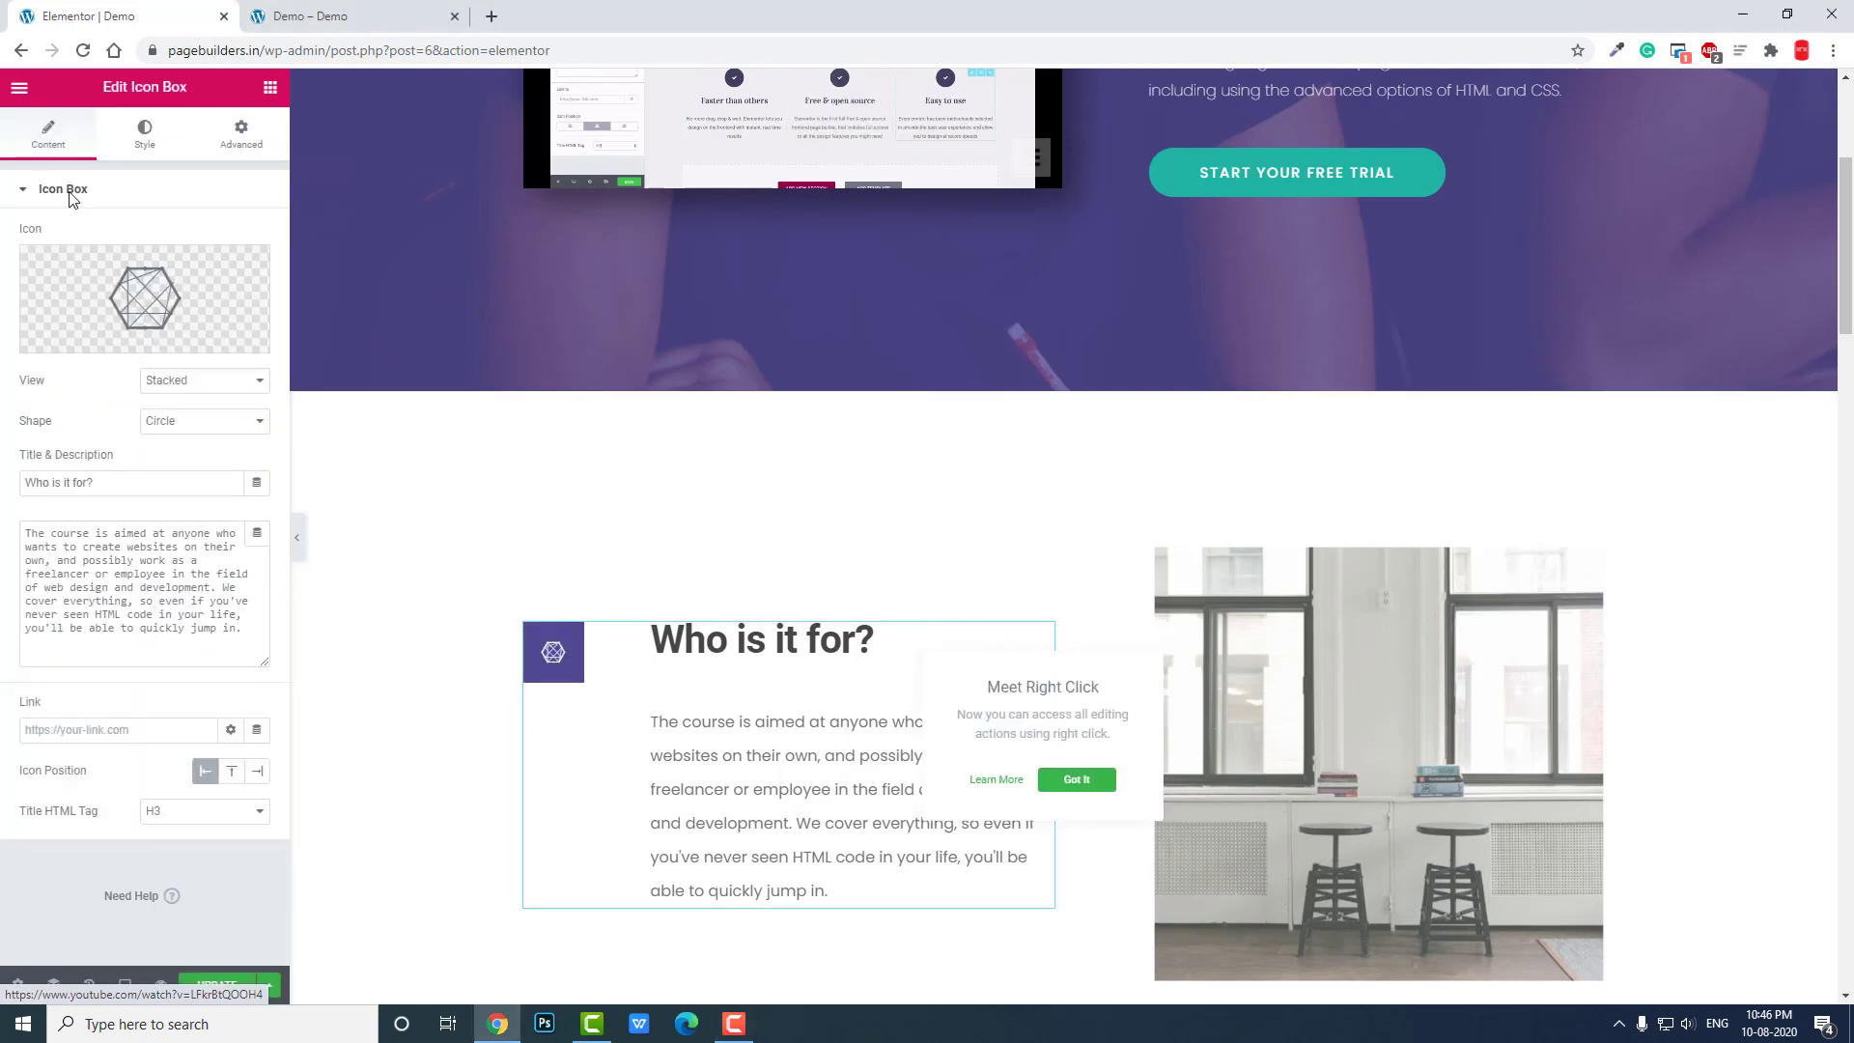
{"action": "left_click", "coordinate": [233, 141]}
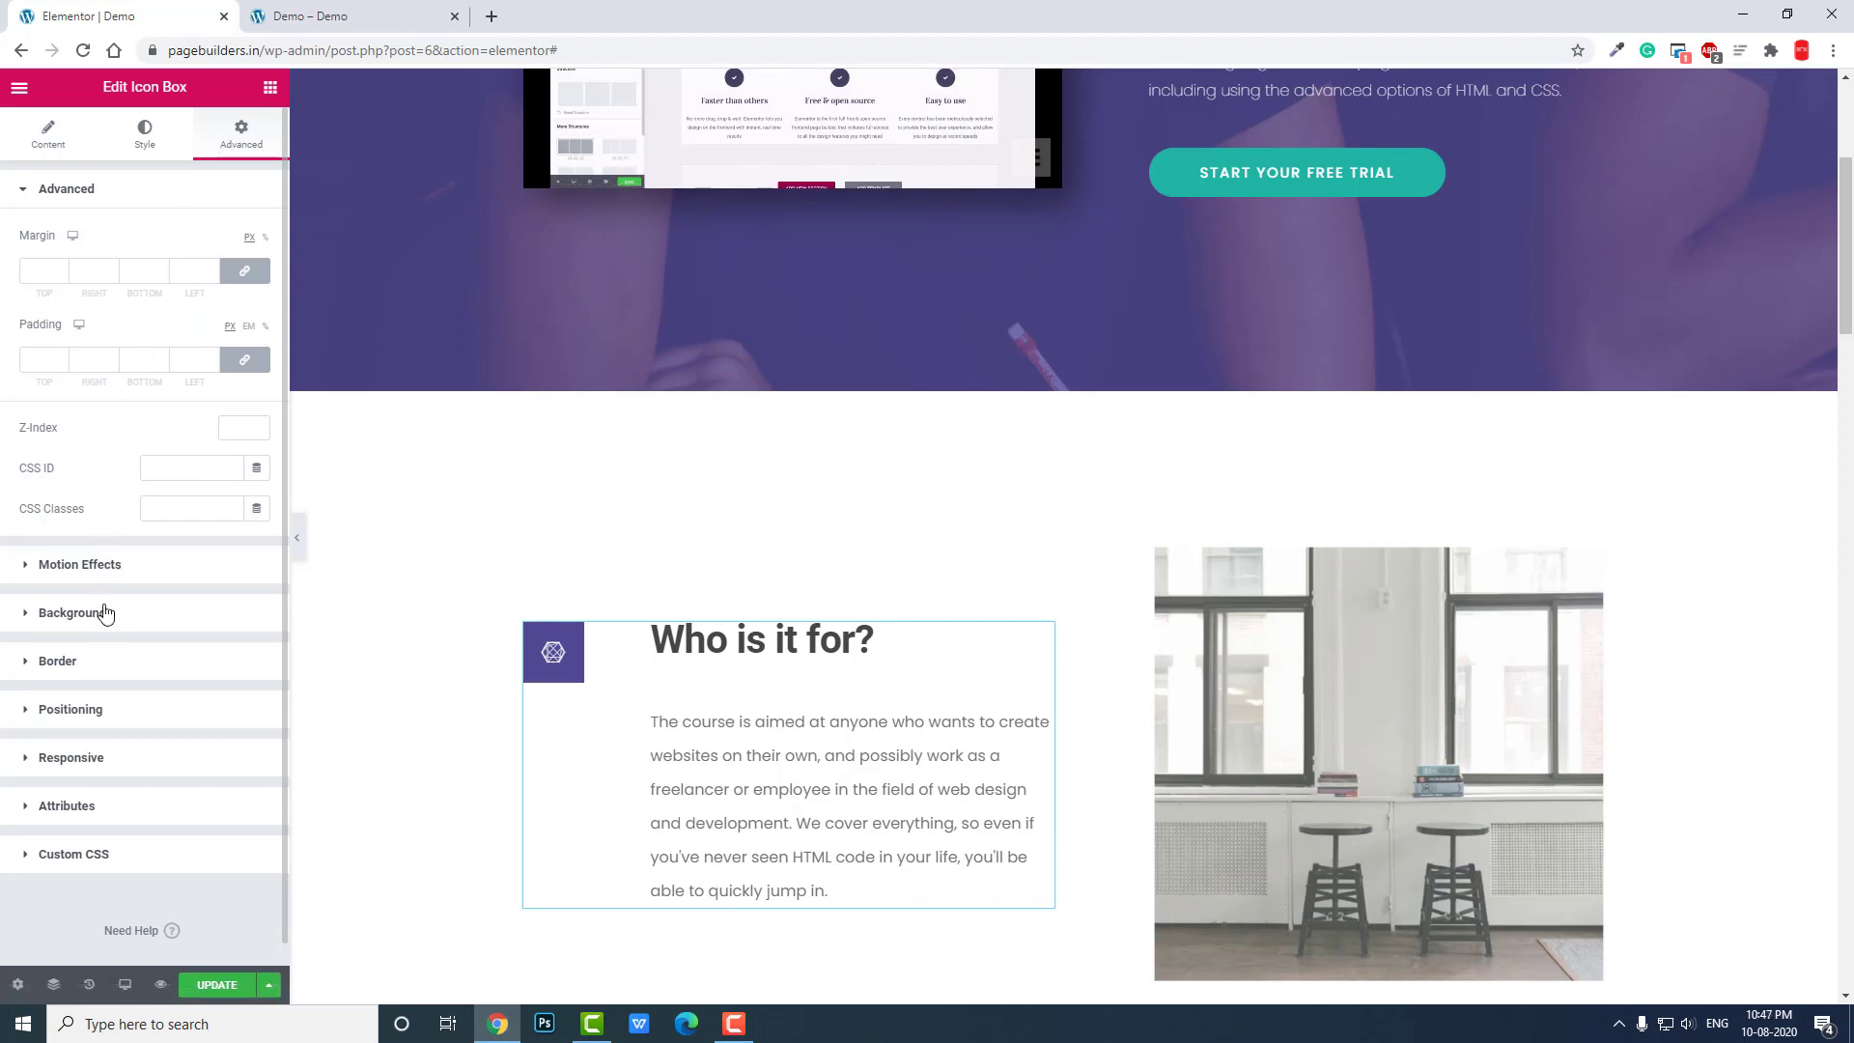
{"action": "left_click", "coordinate": [126, 575]}
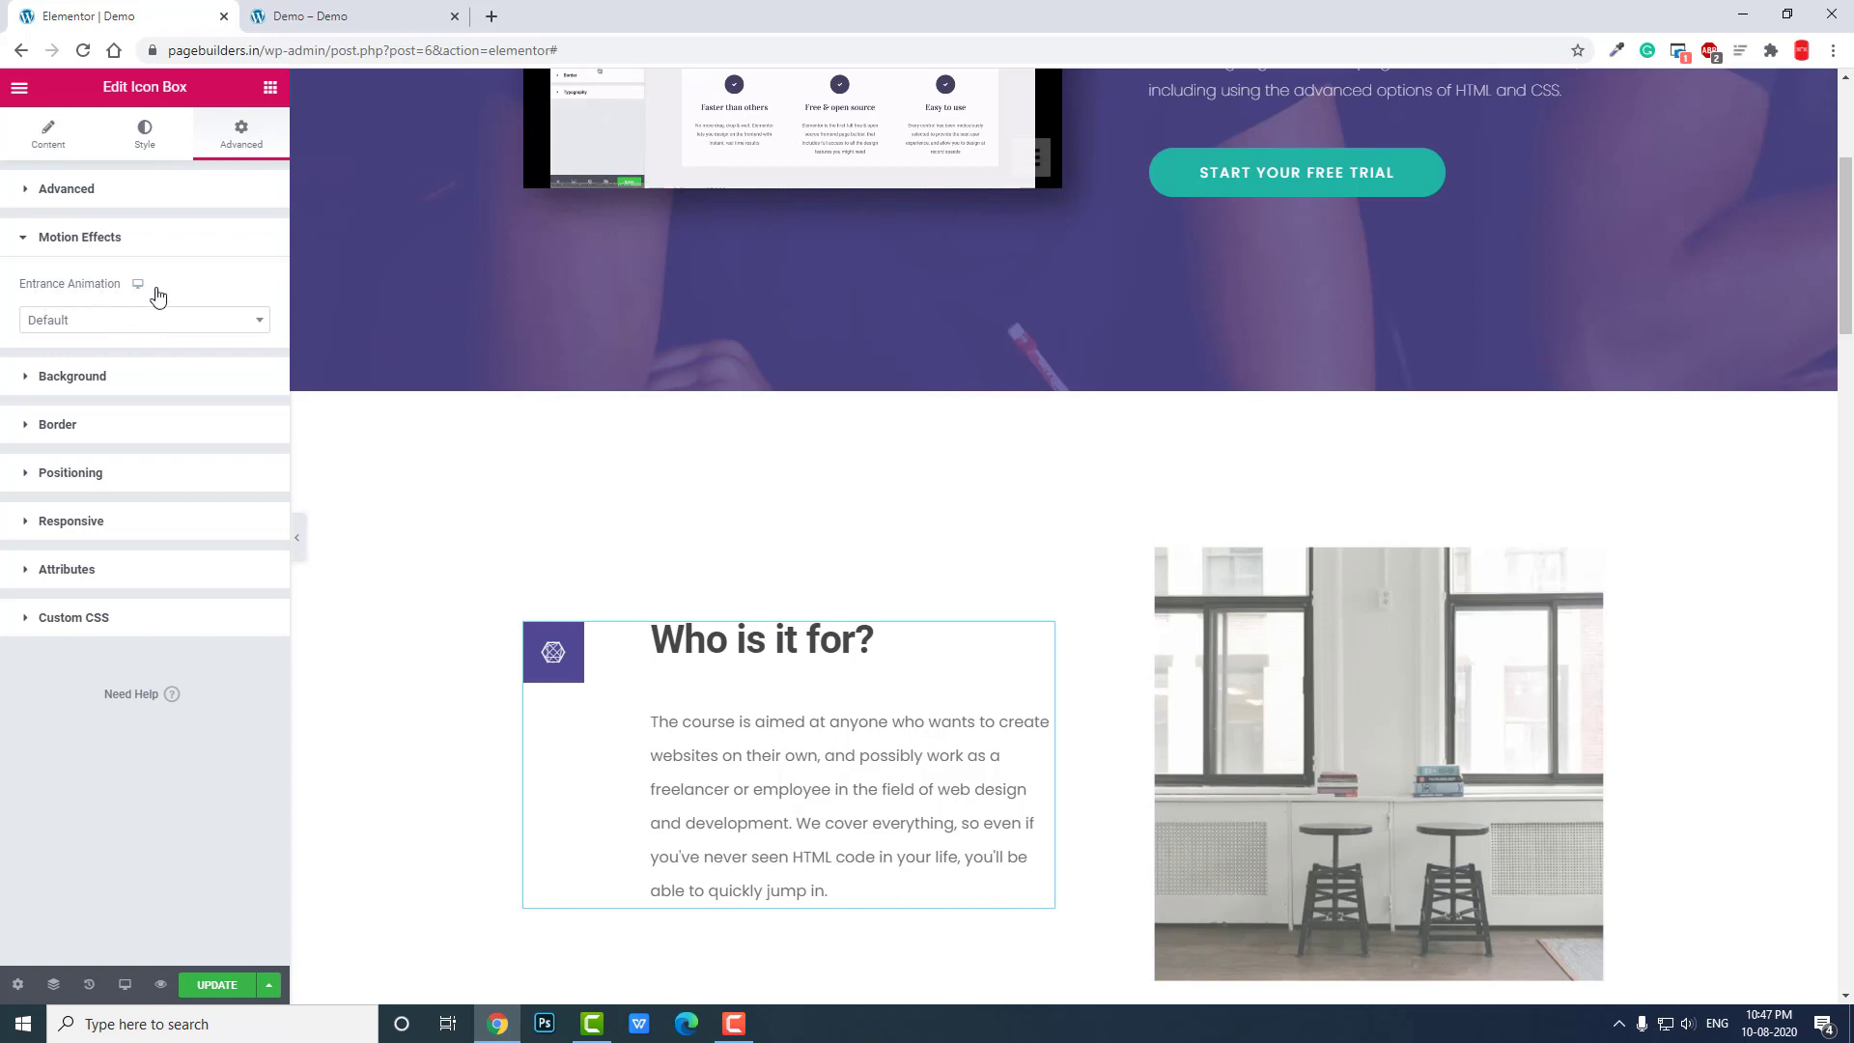
{"action": "left_click", "coordinate": [109, 329]}
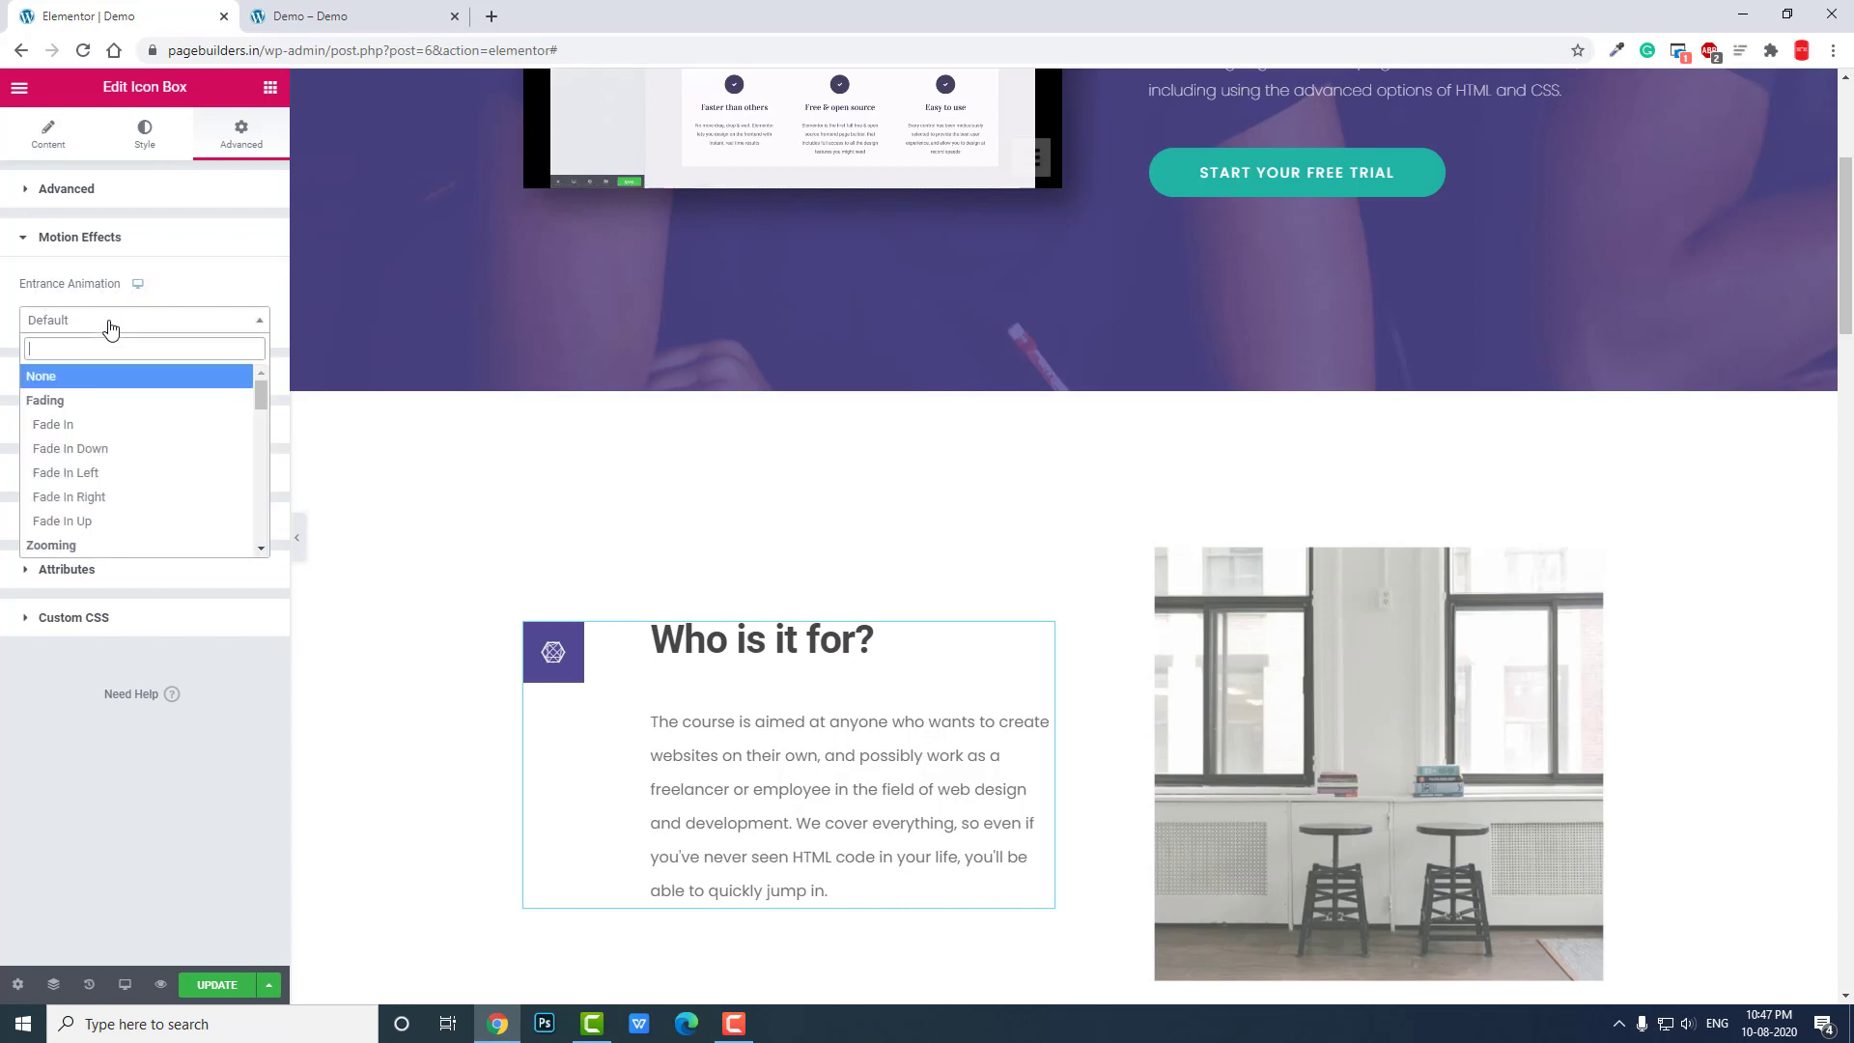
{"action": "scroll", "coordinate": [128, 541], "scroll_direction": "down", "scroll_amount": 2}
{"action": "scroll", "coordinate": [129, 541], "scroll_direction": "down", "scroll_amount": 2}
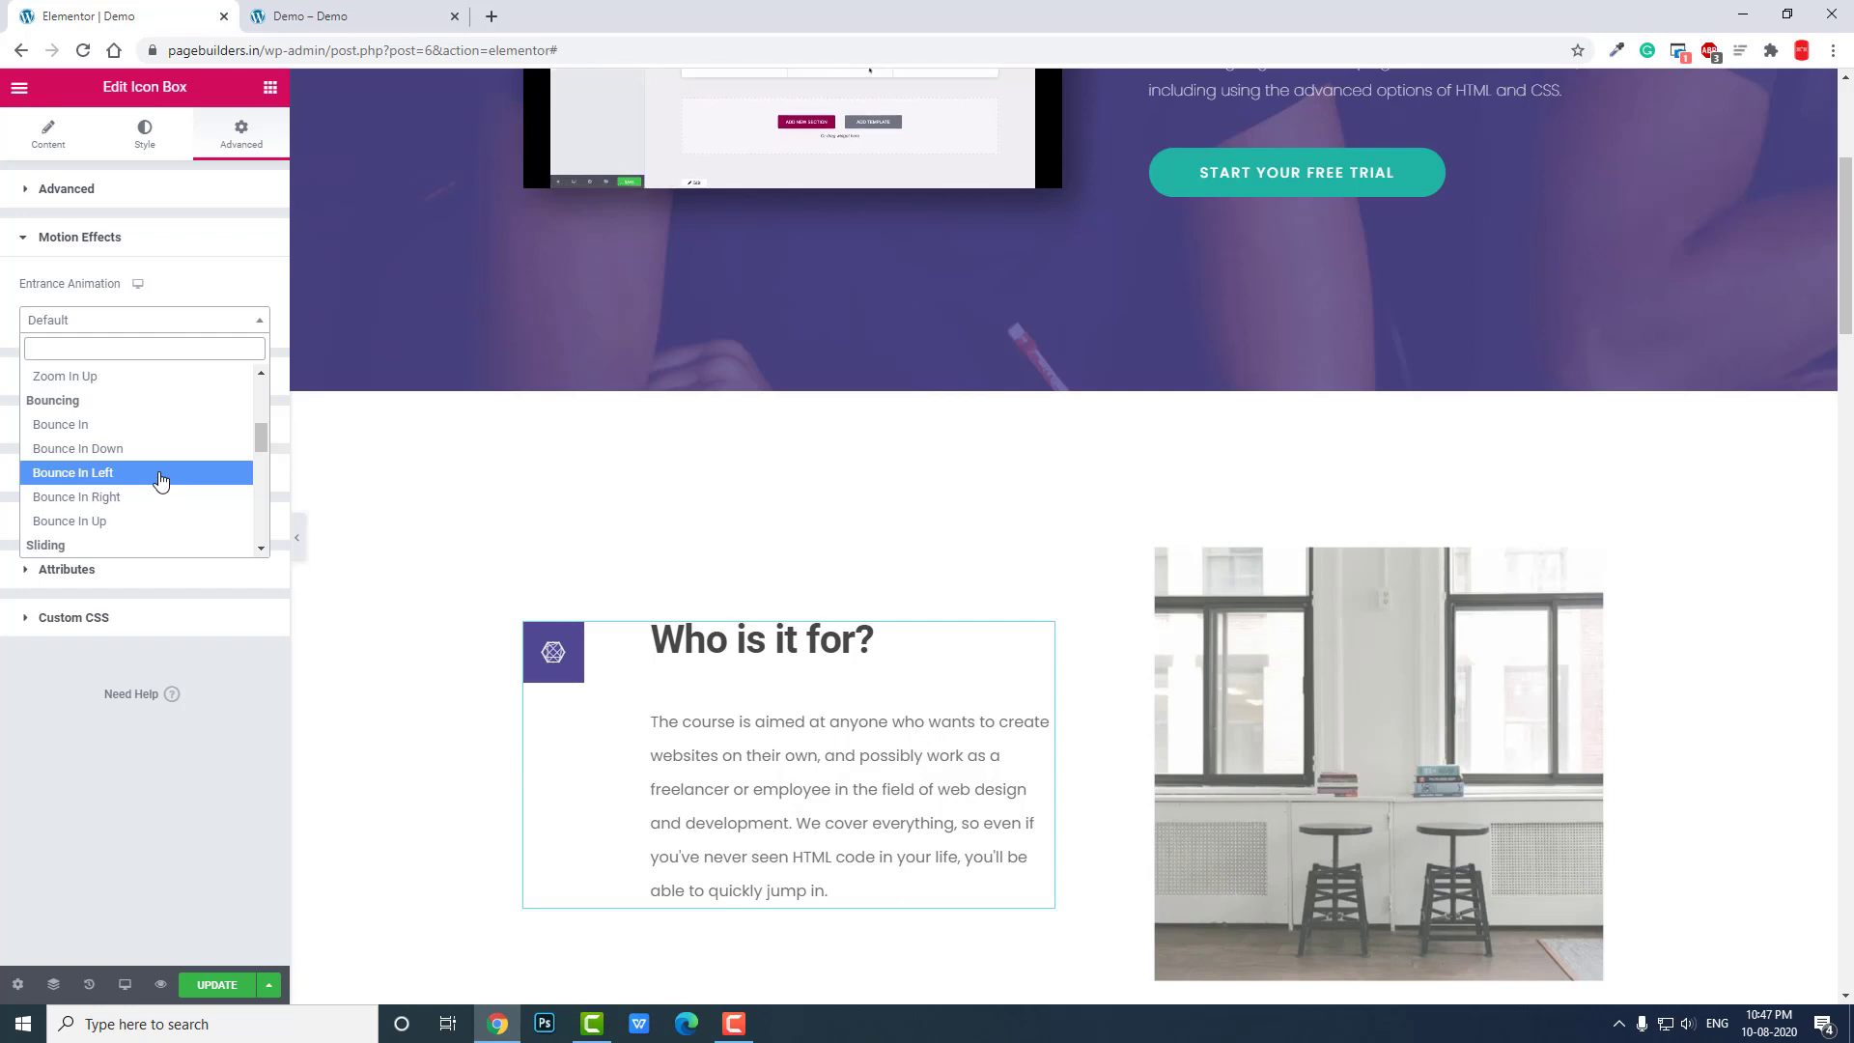
{"action": "scroll", "coordinate": [726, 575], "scroll_direction": "up", "scroll_amount": 4}
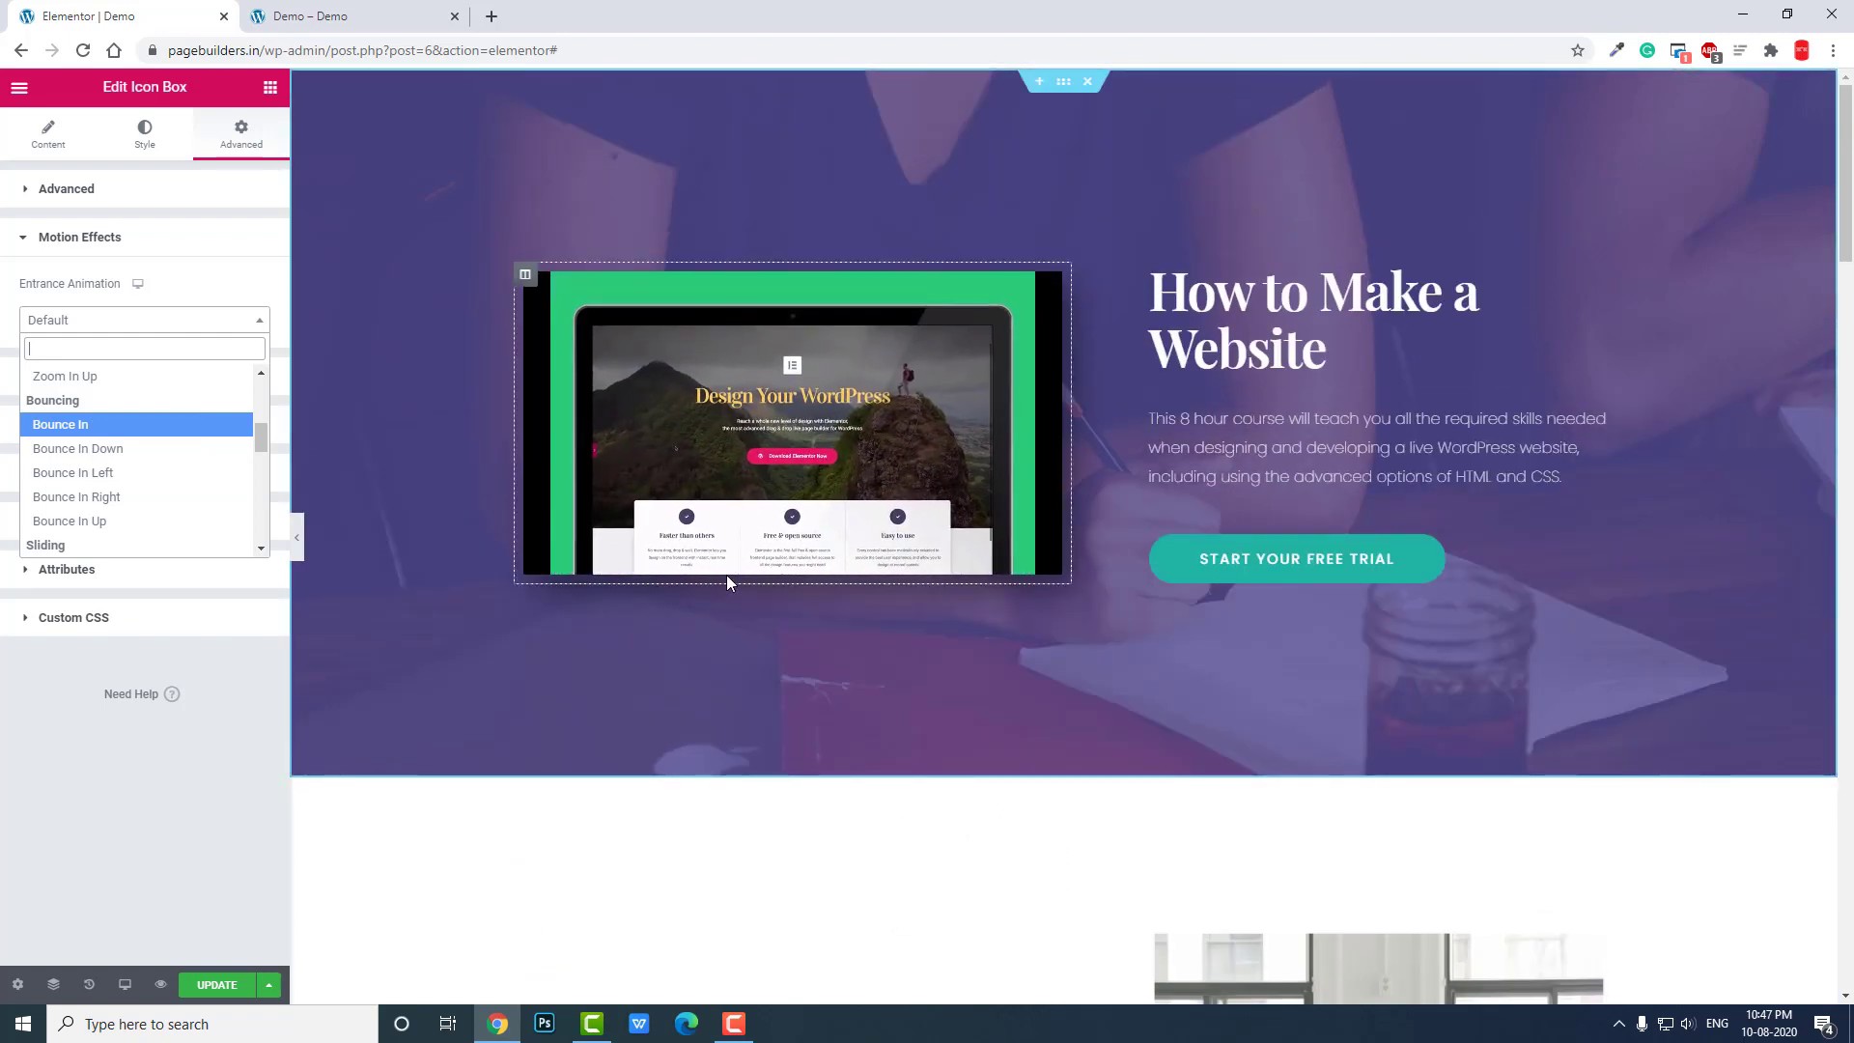
{"action": "scroll", "coordinate": [726, 576], "scroll_direction": "down", "scroll_amount": 3}
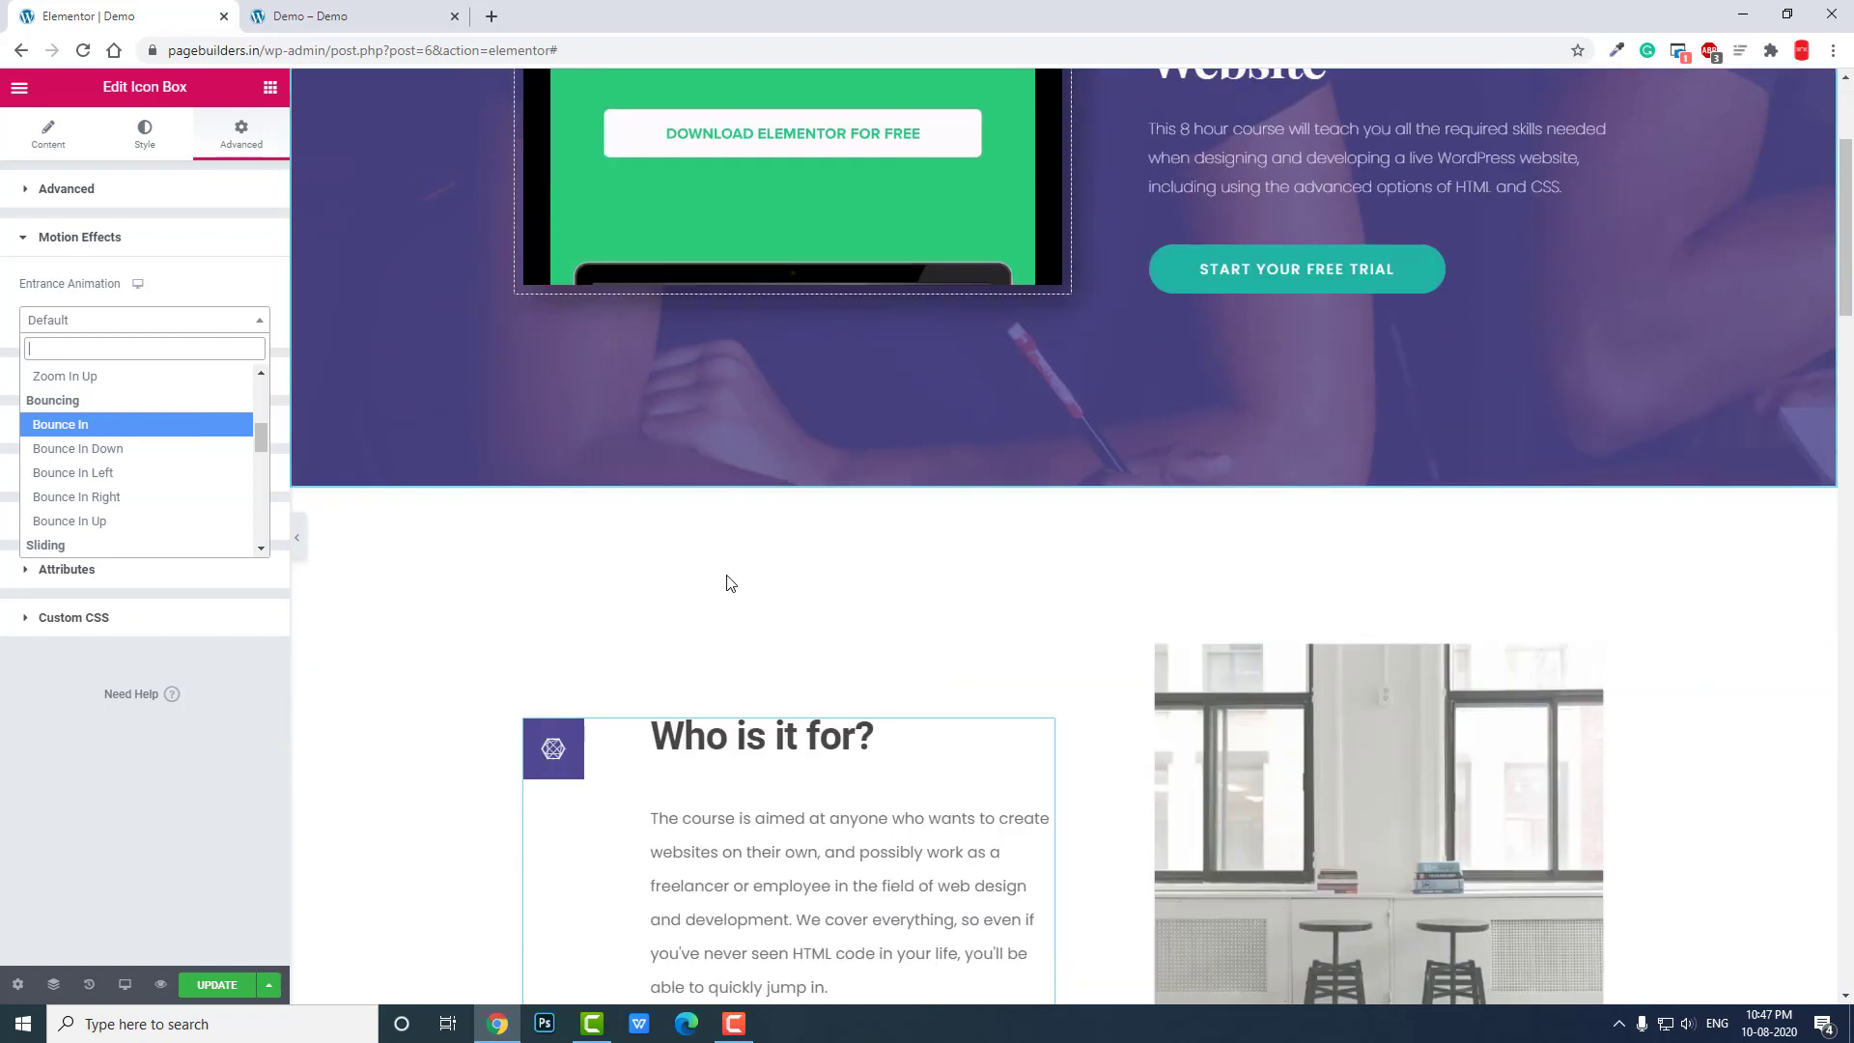
Switch to the Demo page preview, reload it, and examine how its sections appear from the hero down to "Learn from the very best"
{"action": "key", "text": "ctrl+Tab"}
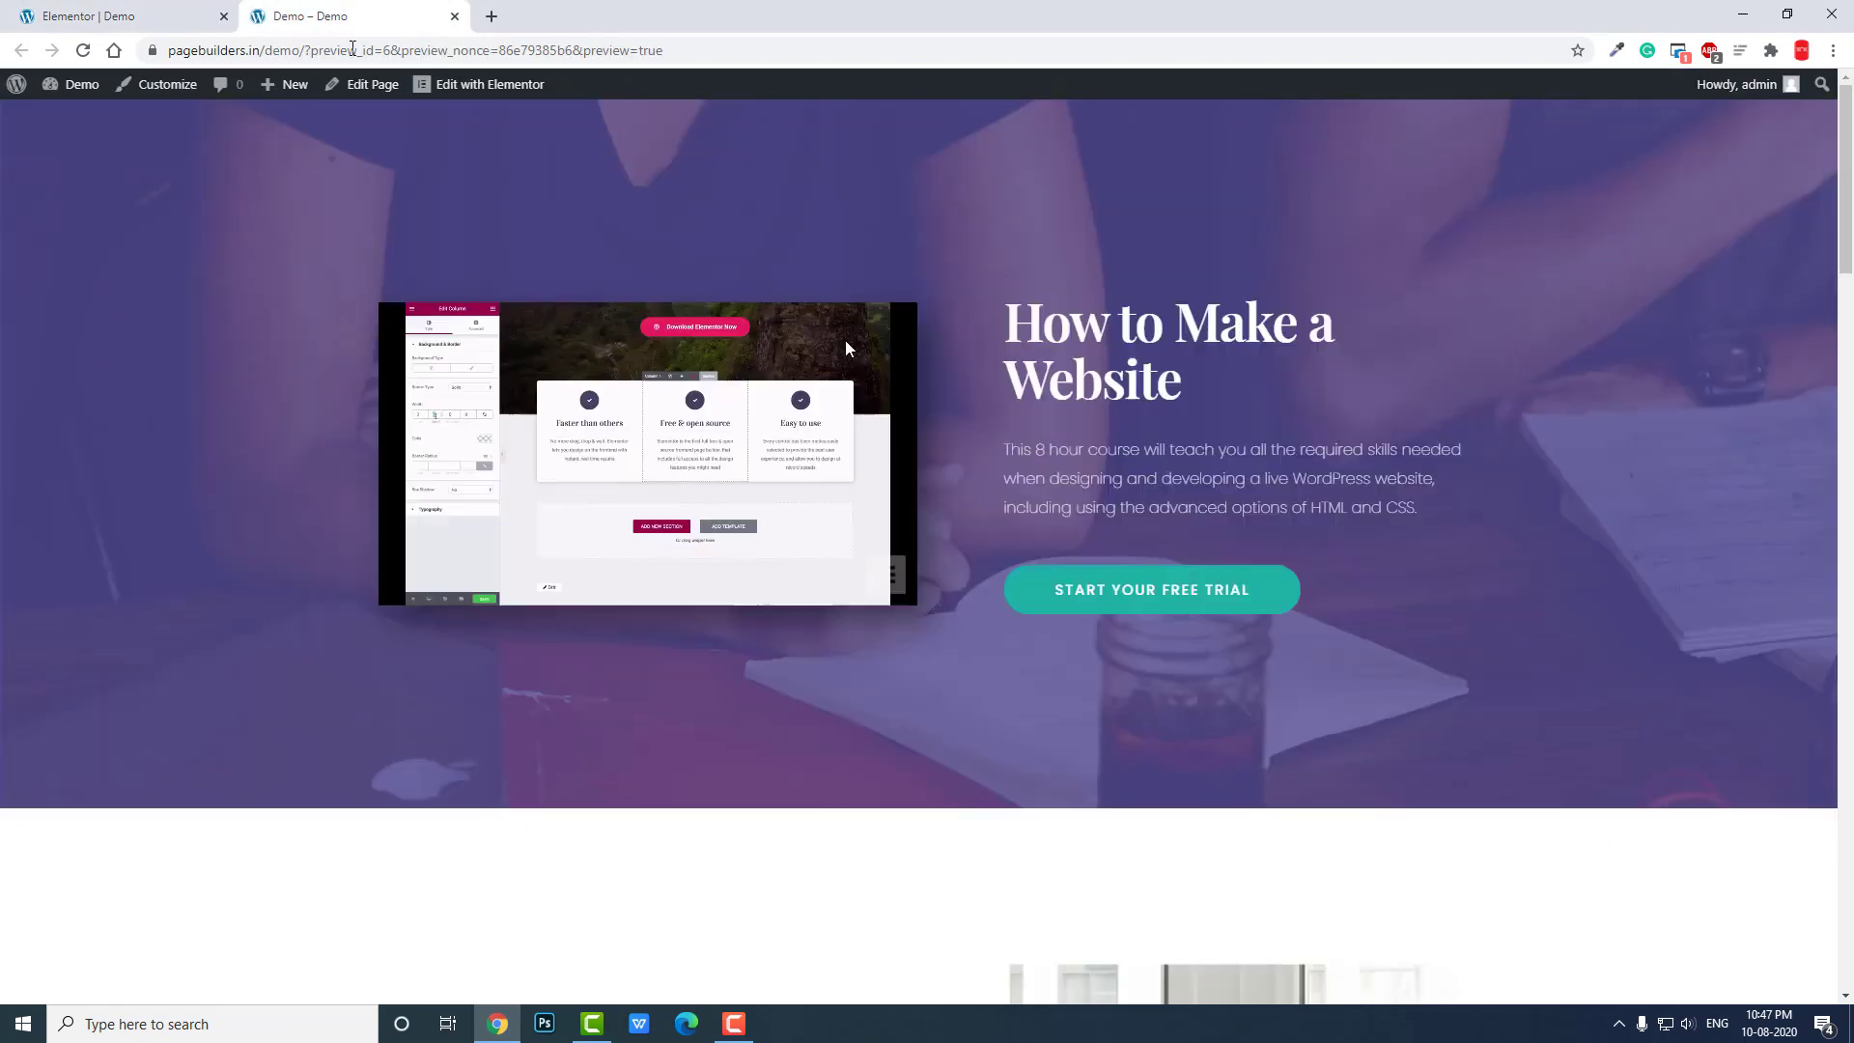
{"action": "scroll", "coordinate": [844, 339], "scroll_direction": "down", "scroll_amount": 7}
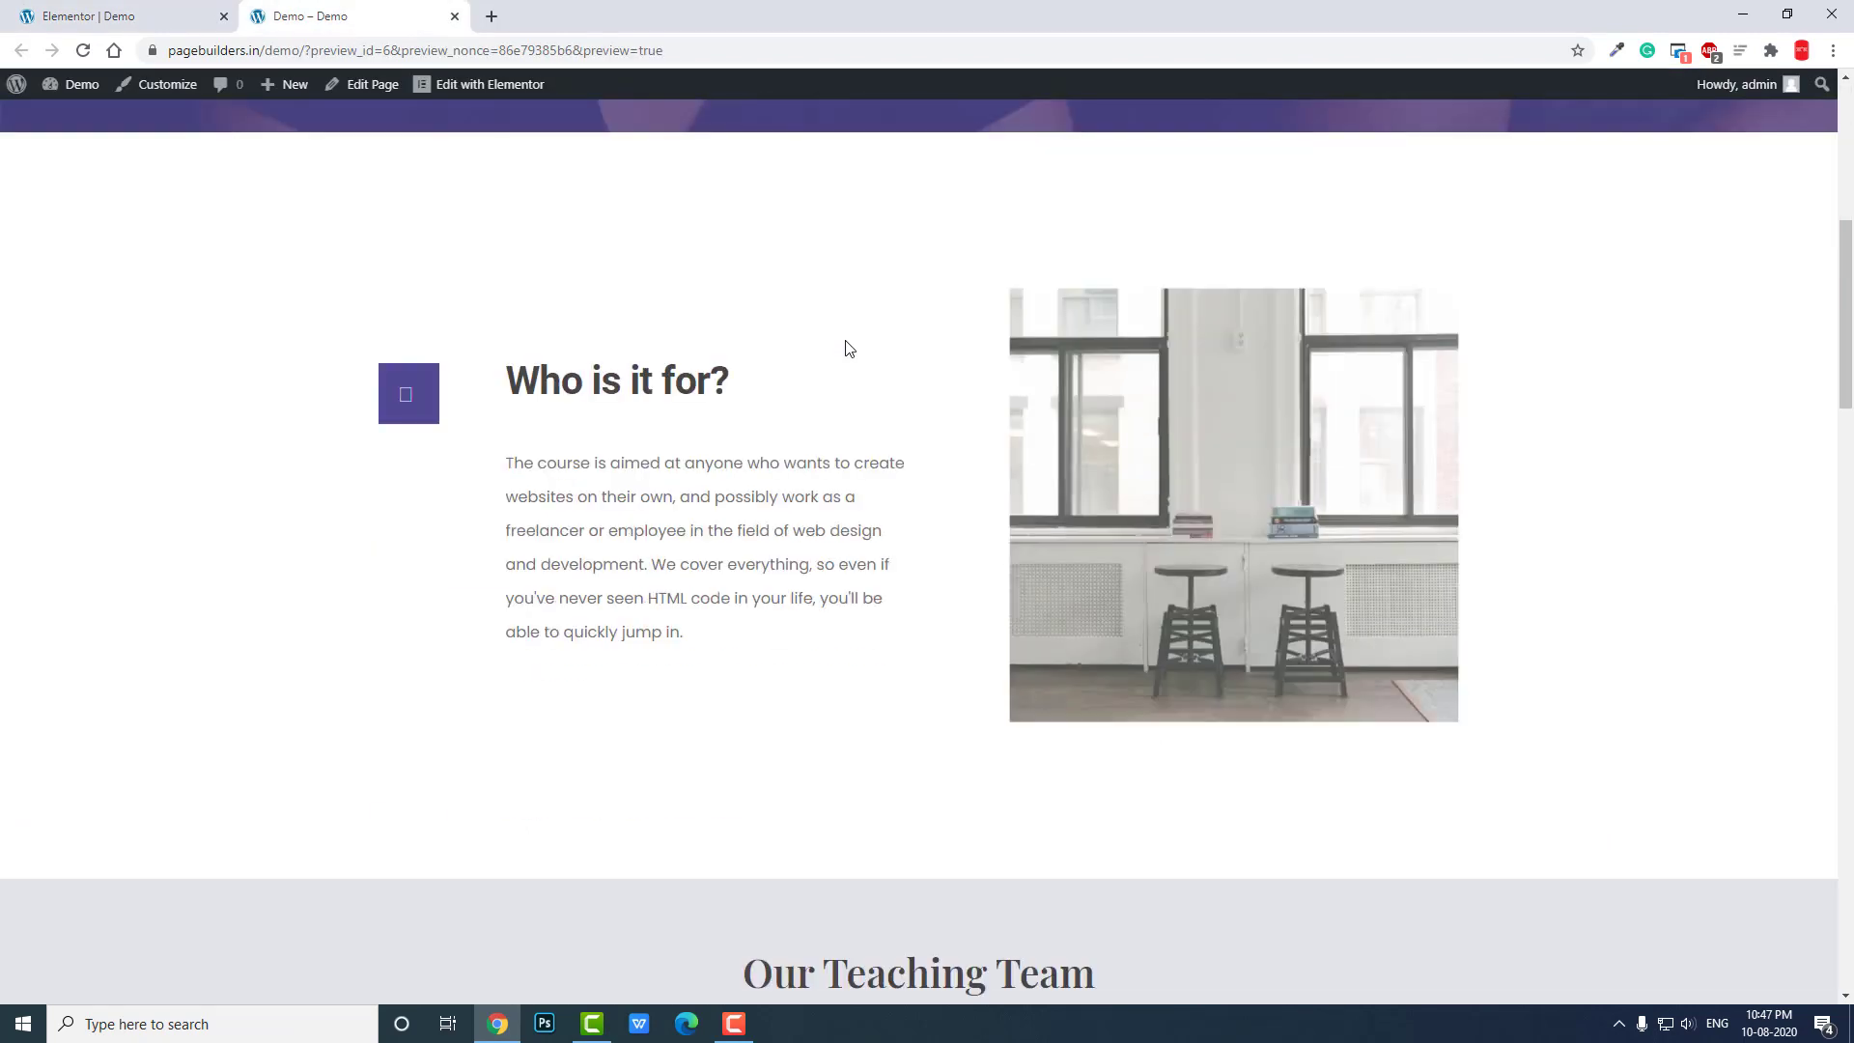
{"action": "scroll", "coordinate": [845, 345], "scroll_direction": "up", "scroll_amount": 4}
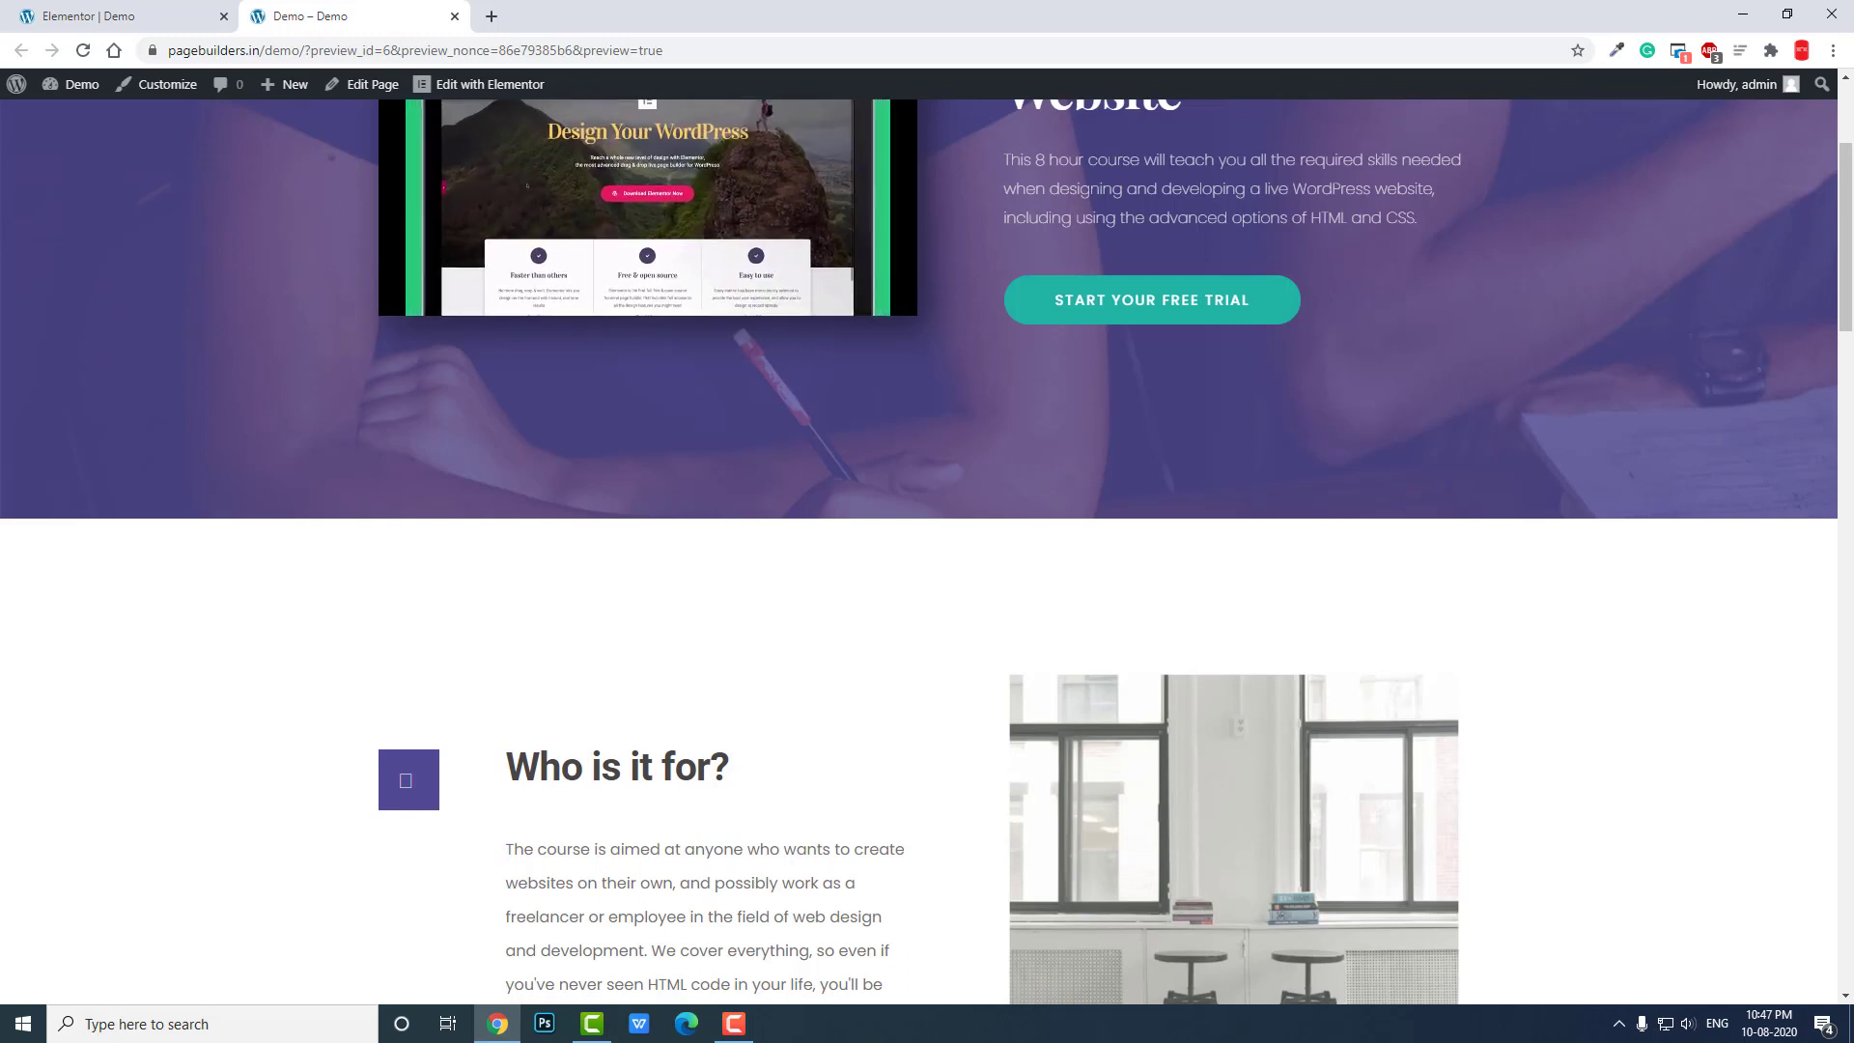
{"action": "key", "text": "F5"}
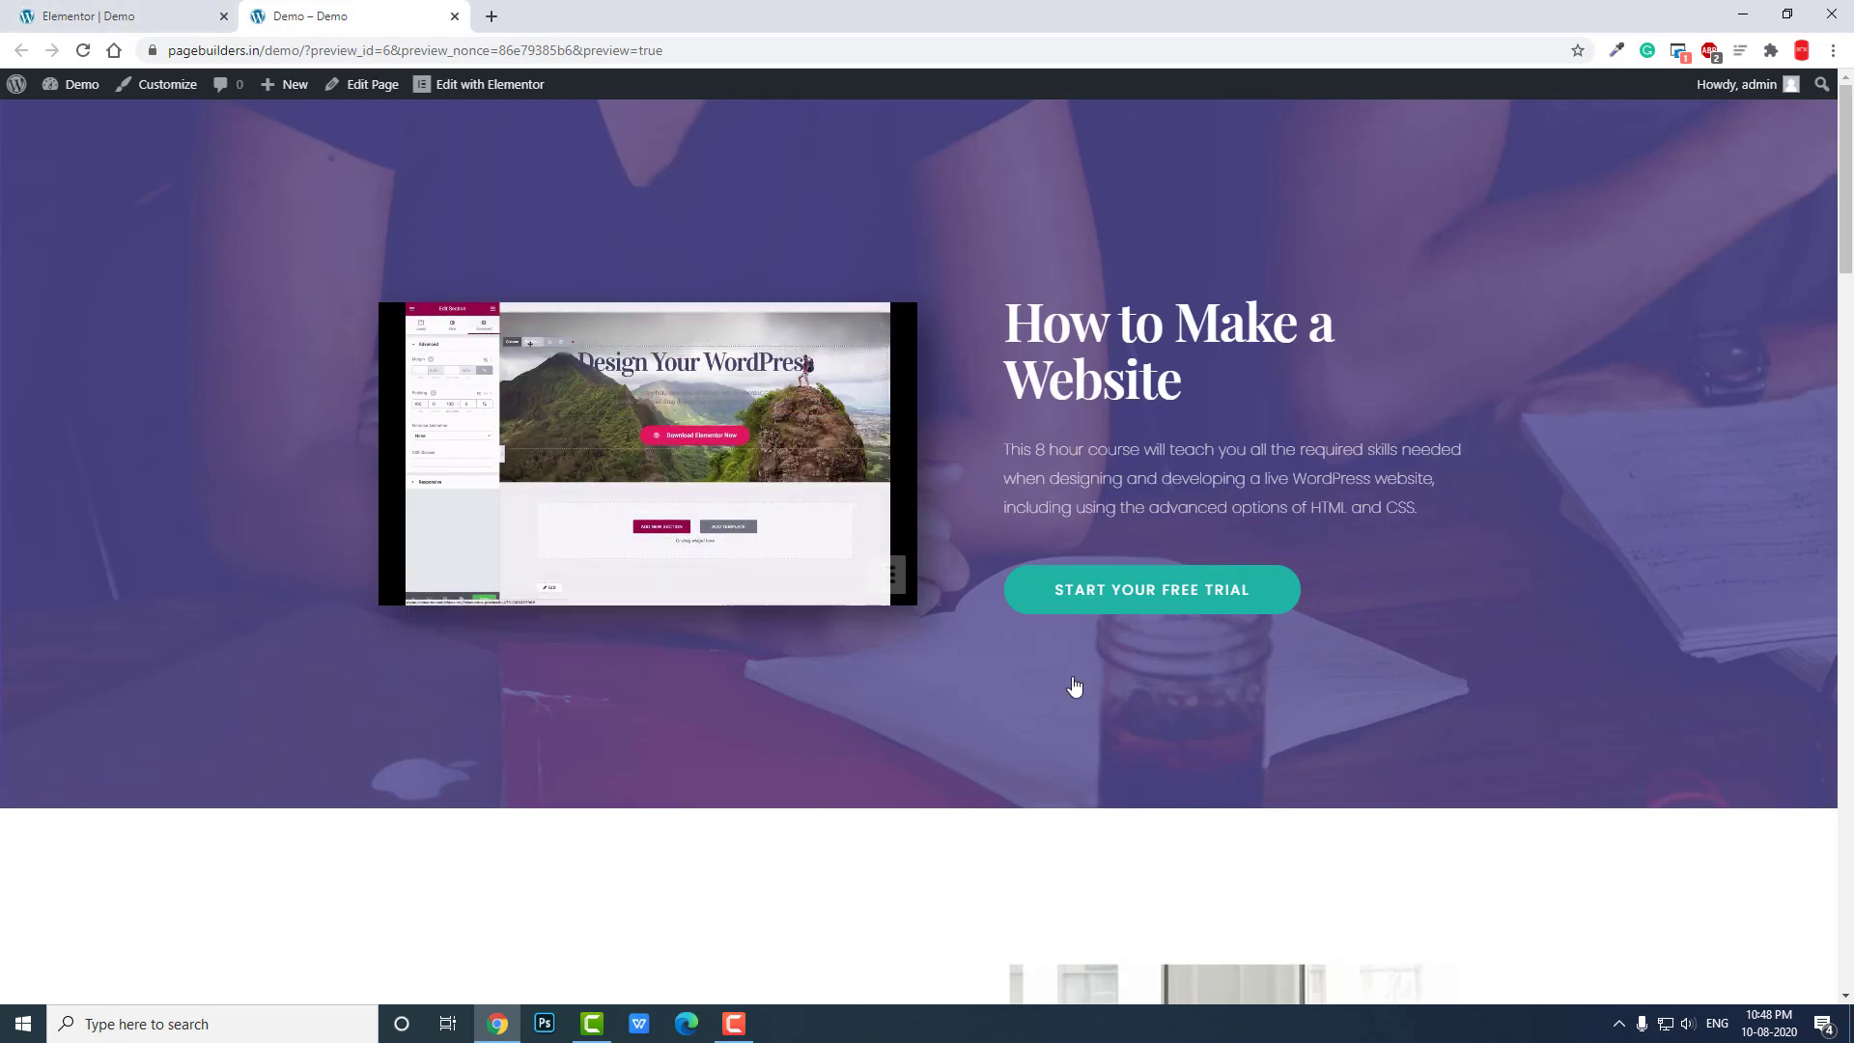
{"action": "scroll", "coordinate": [1063, 880], "scroll_direction": "down", "scroll_amount": 1}
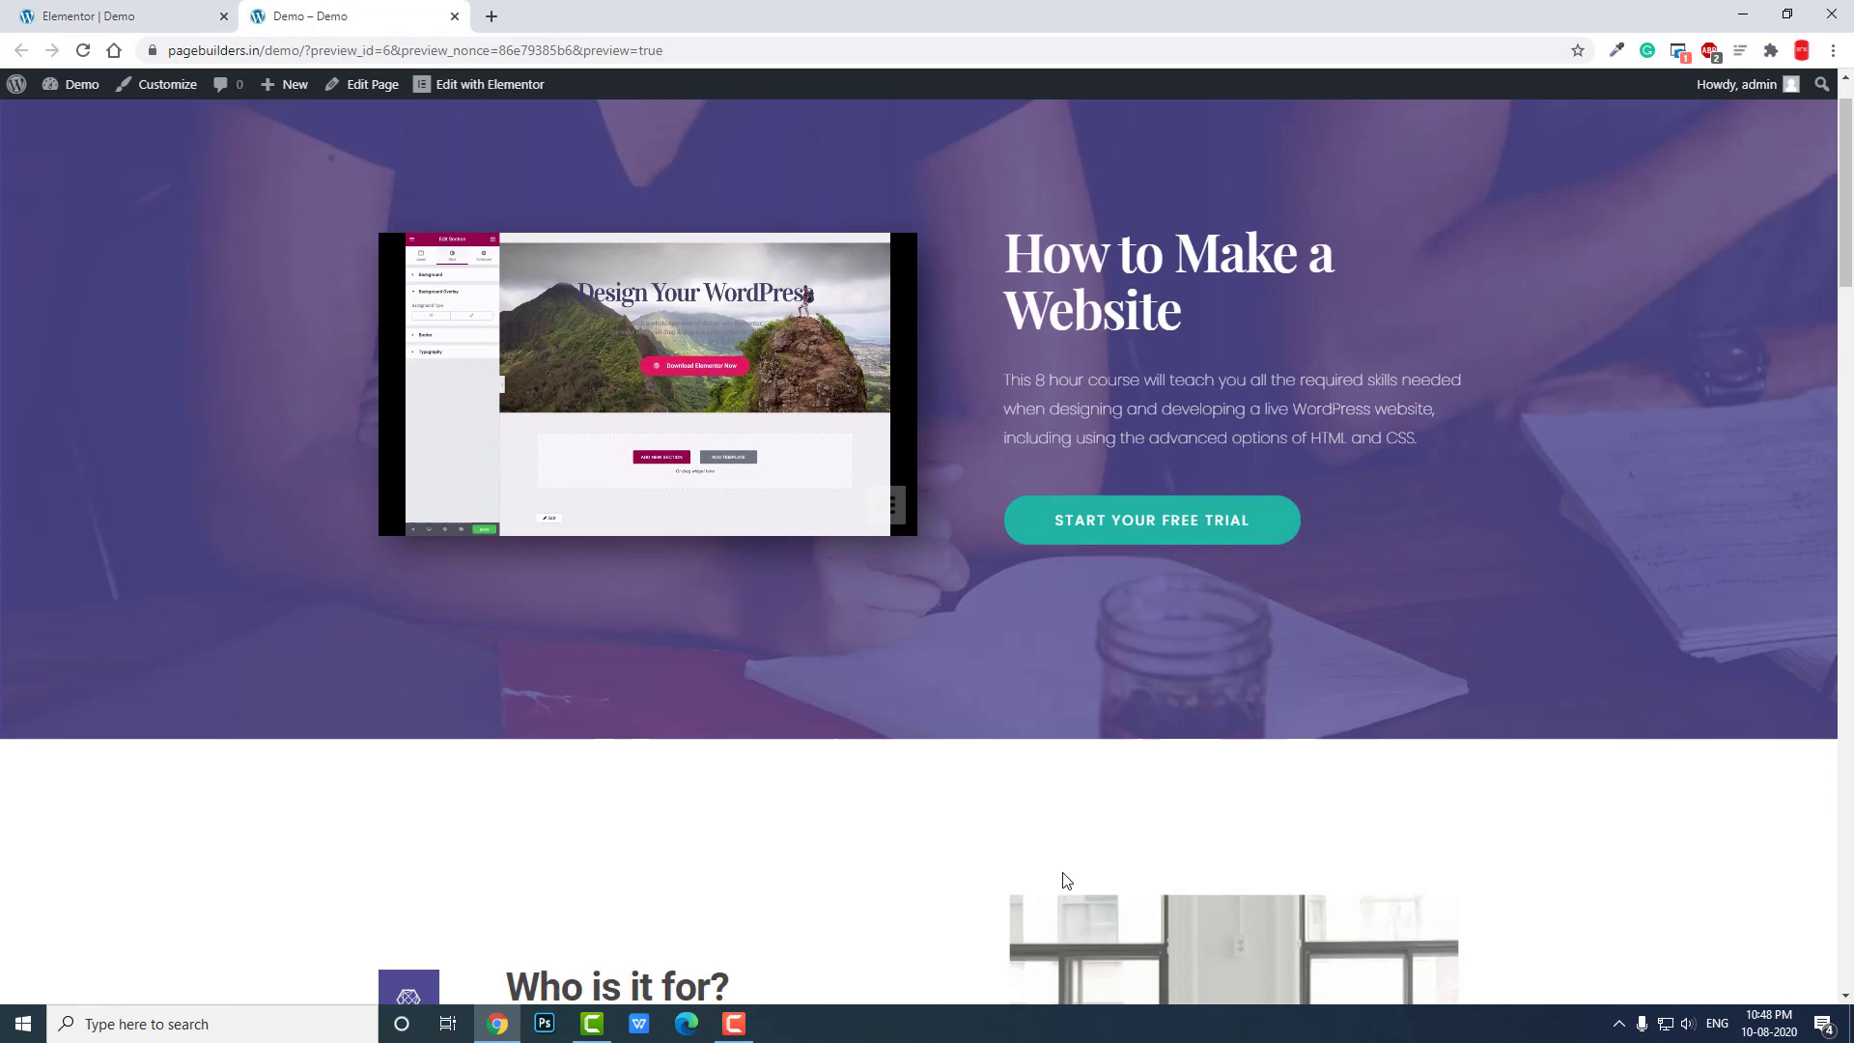
{"action": "scroll", "coordinate": [1066, 879], "scroll_direction": "down", "scroll_amount": 6}
{"action": "scroll", "coordinate": [1066, 880], "scroll_direction": "down", "scroll_amount": 2}
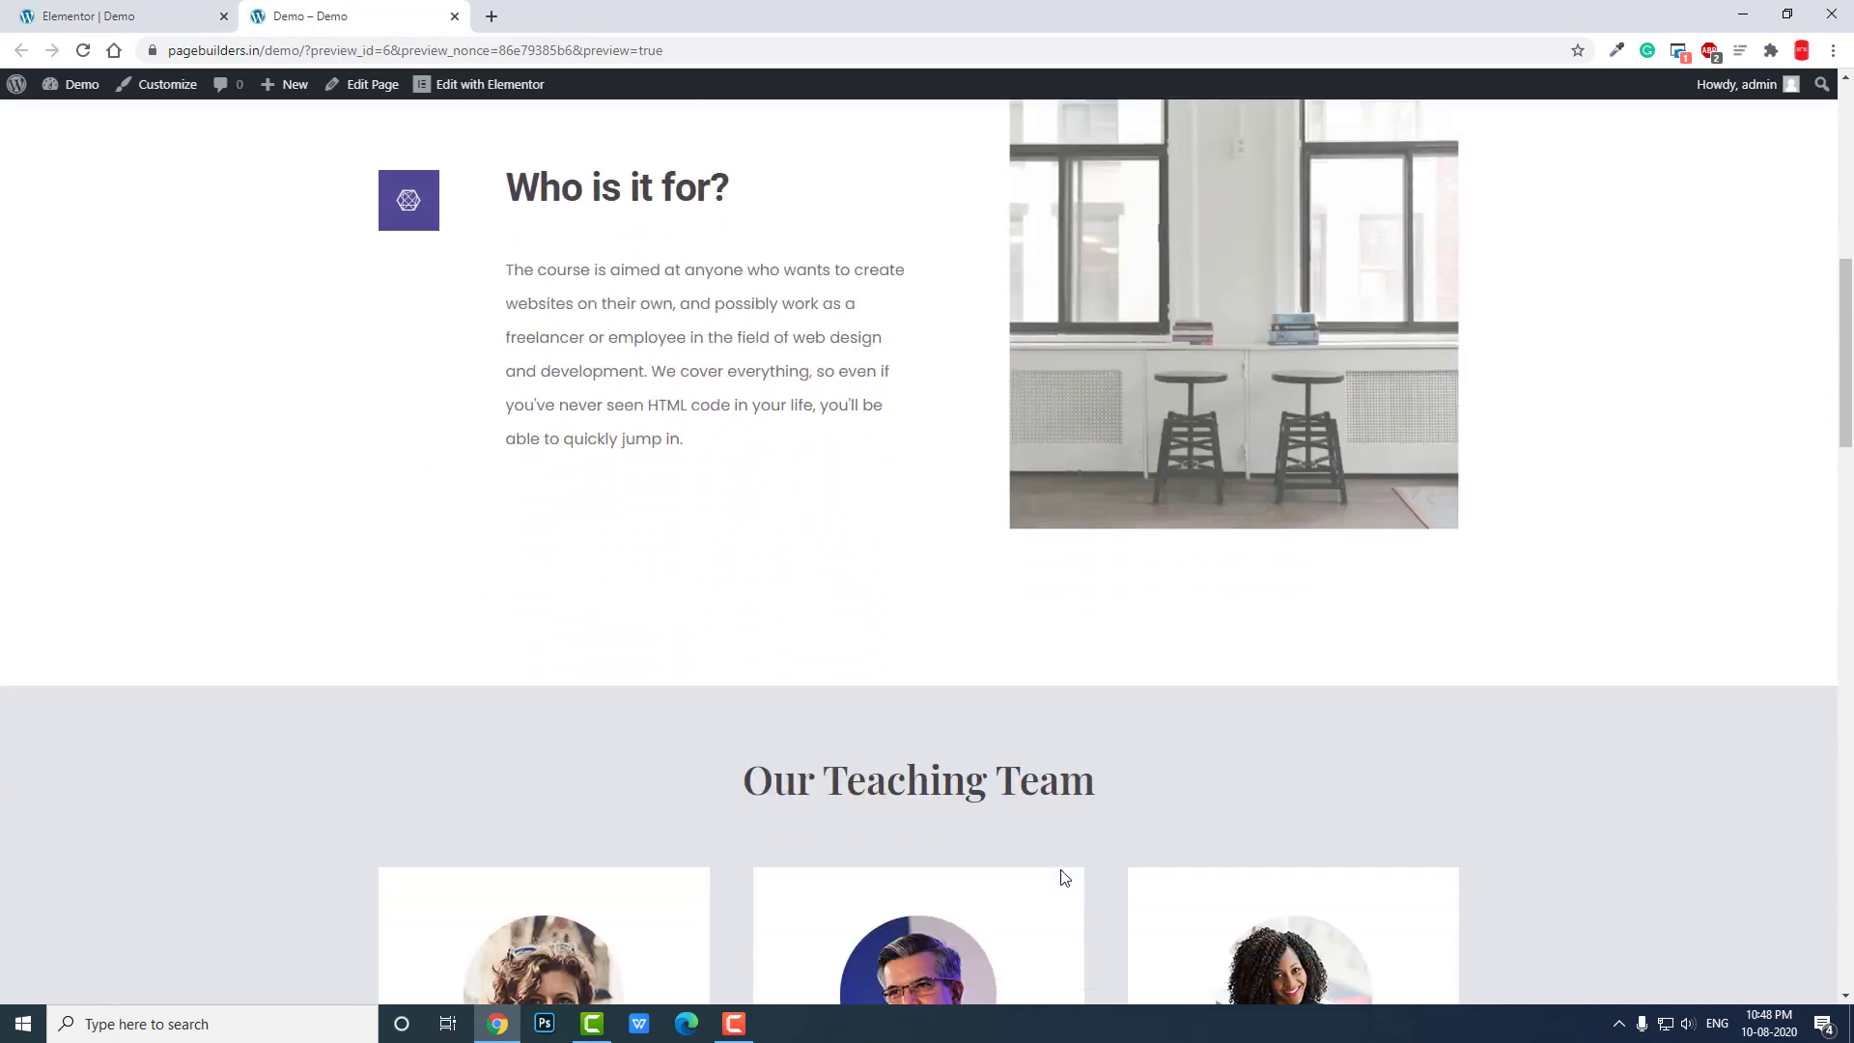
{"action": "scroll", "coordinate": [1064, 878], "scroll_direction": "down", "scroll_amount": 8}
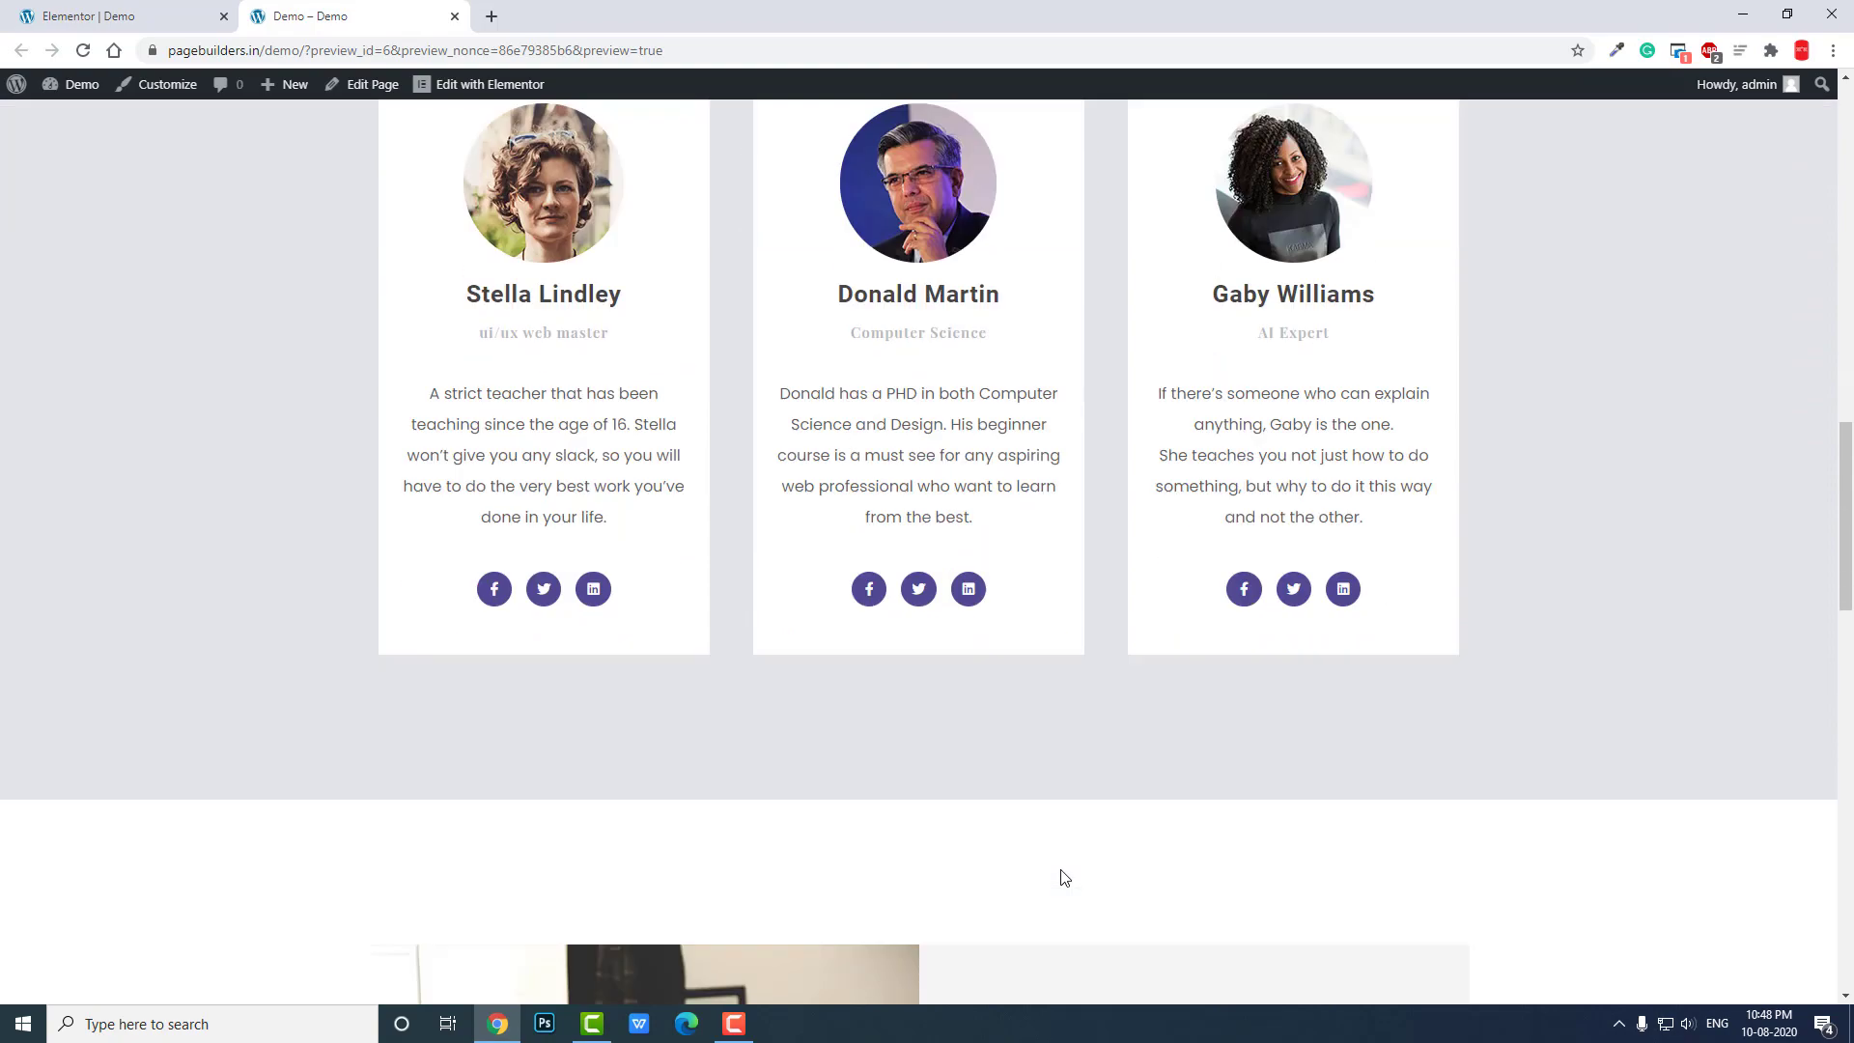
{"action": "scroll", "coordinate": [1065, 878], "scroll_direction": "down", "scroll_amount": 9}
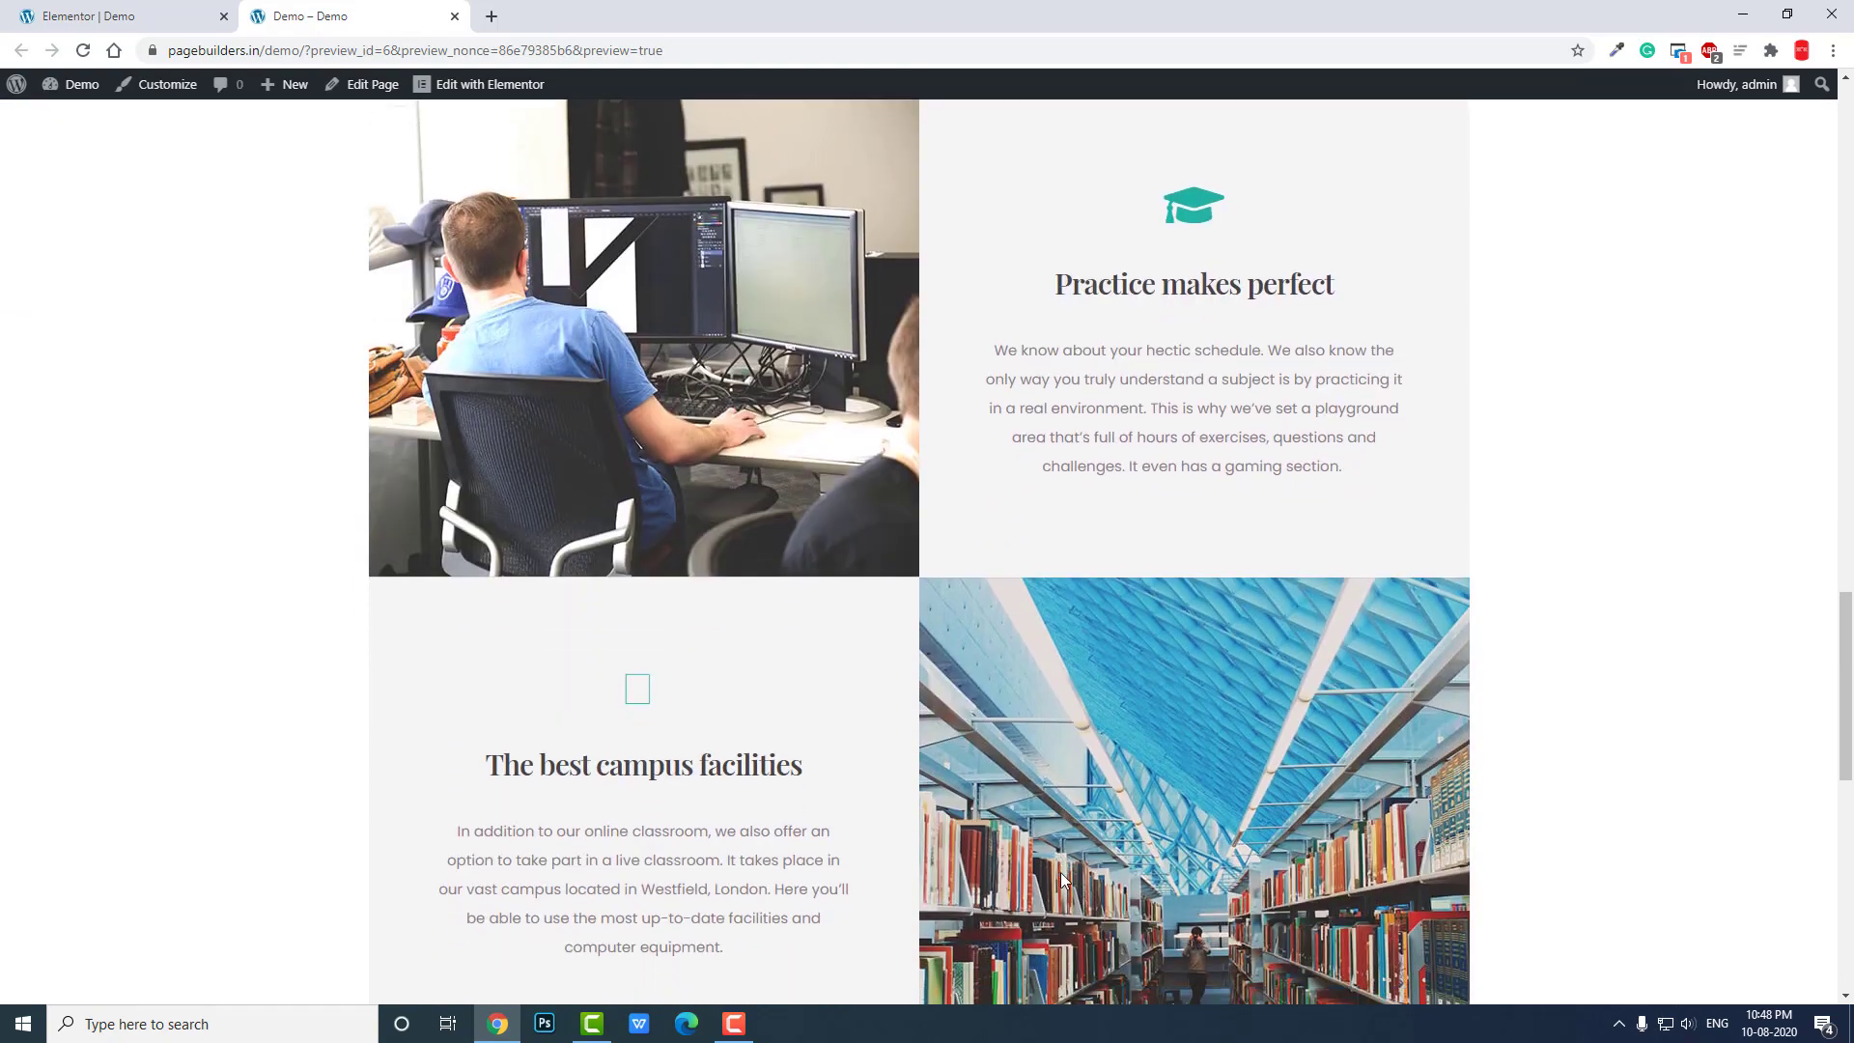
{"action": "scroll", "coordinate": [1064, 880], "scroll_direction": "down", "scroll_amount": 1}
{"action": "scroll", "coordinate": [1062, 876], "scroll_direction": "down", "scroll_amount": 3}
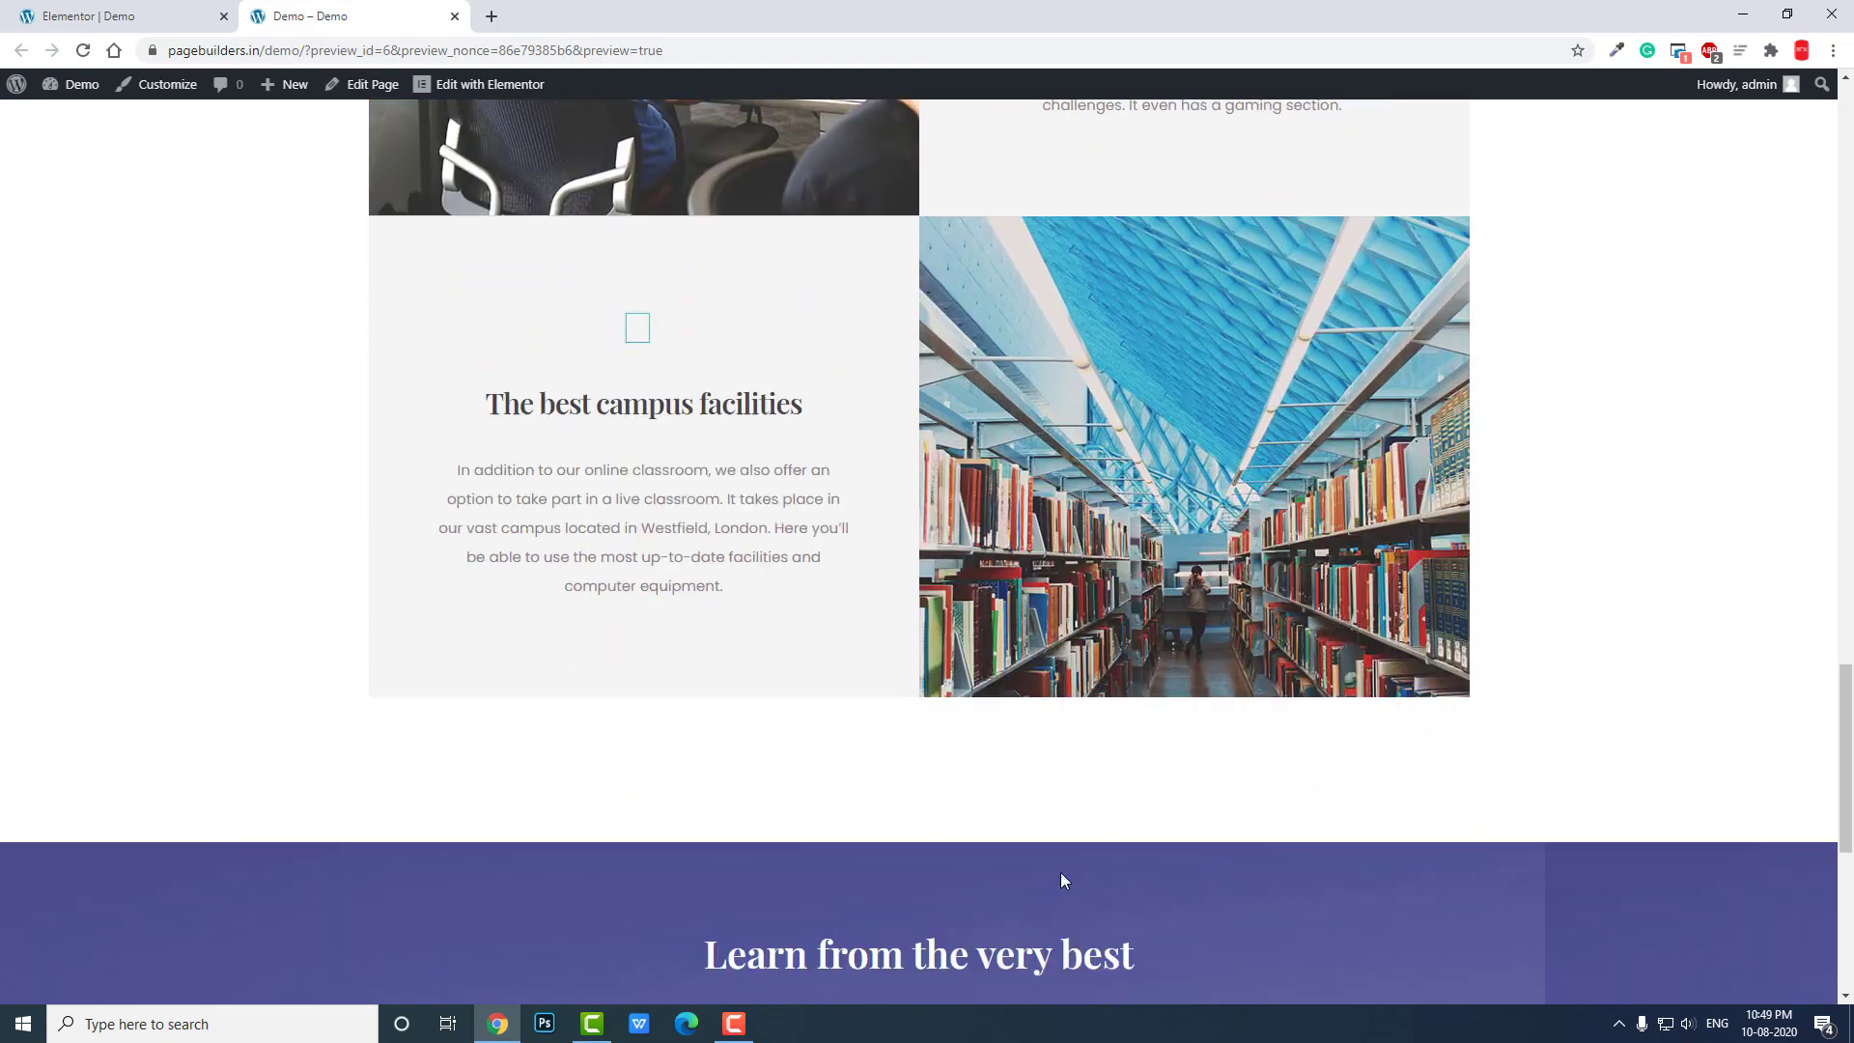
{"action": "scroll", "coordinate": [1061, 880], "scroll_direction": "down", "scroll_amount": 7}
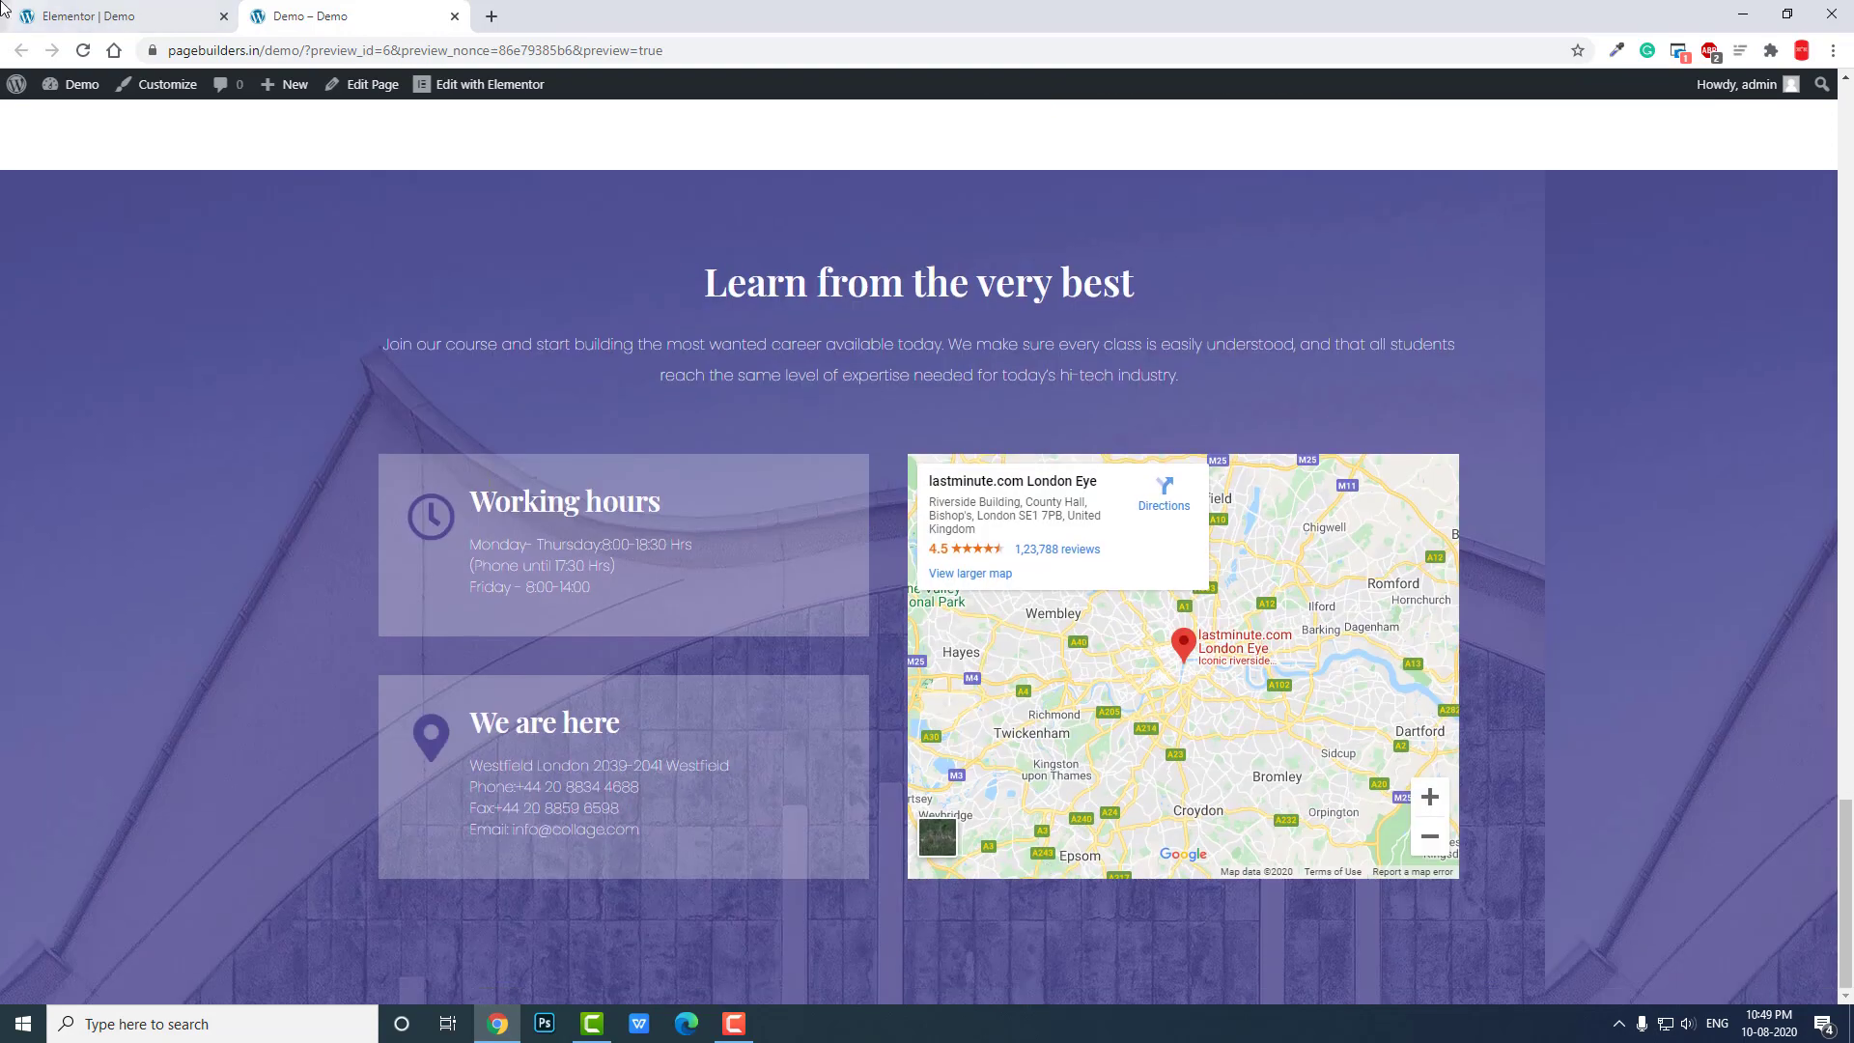
Return to the Elementor editor and set the "Who is it for?" text column's entrance animation to Fade In Left
{"action": "left_click", "coordinate": [38, 14]}
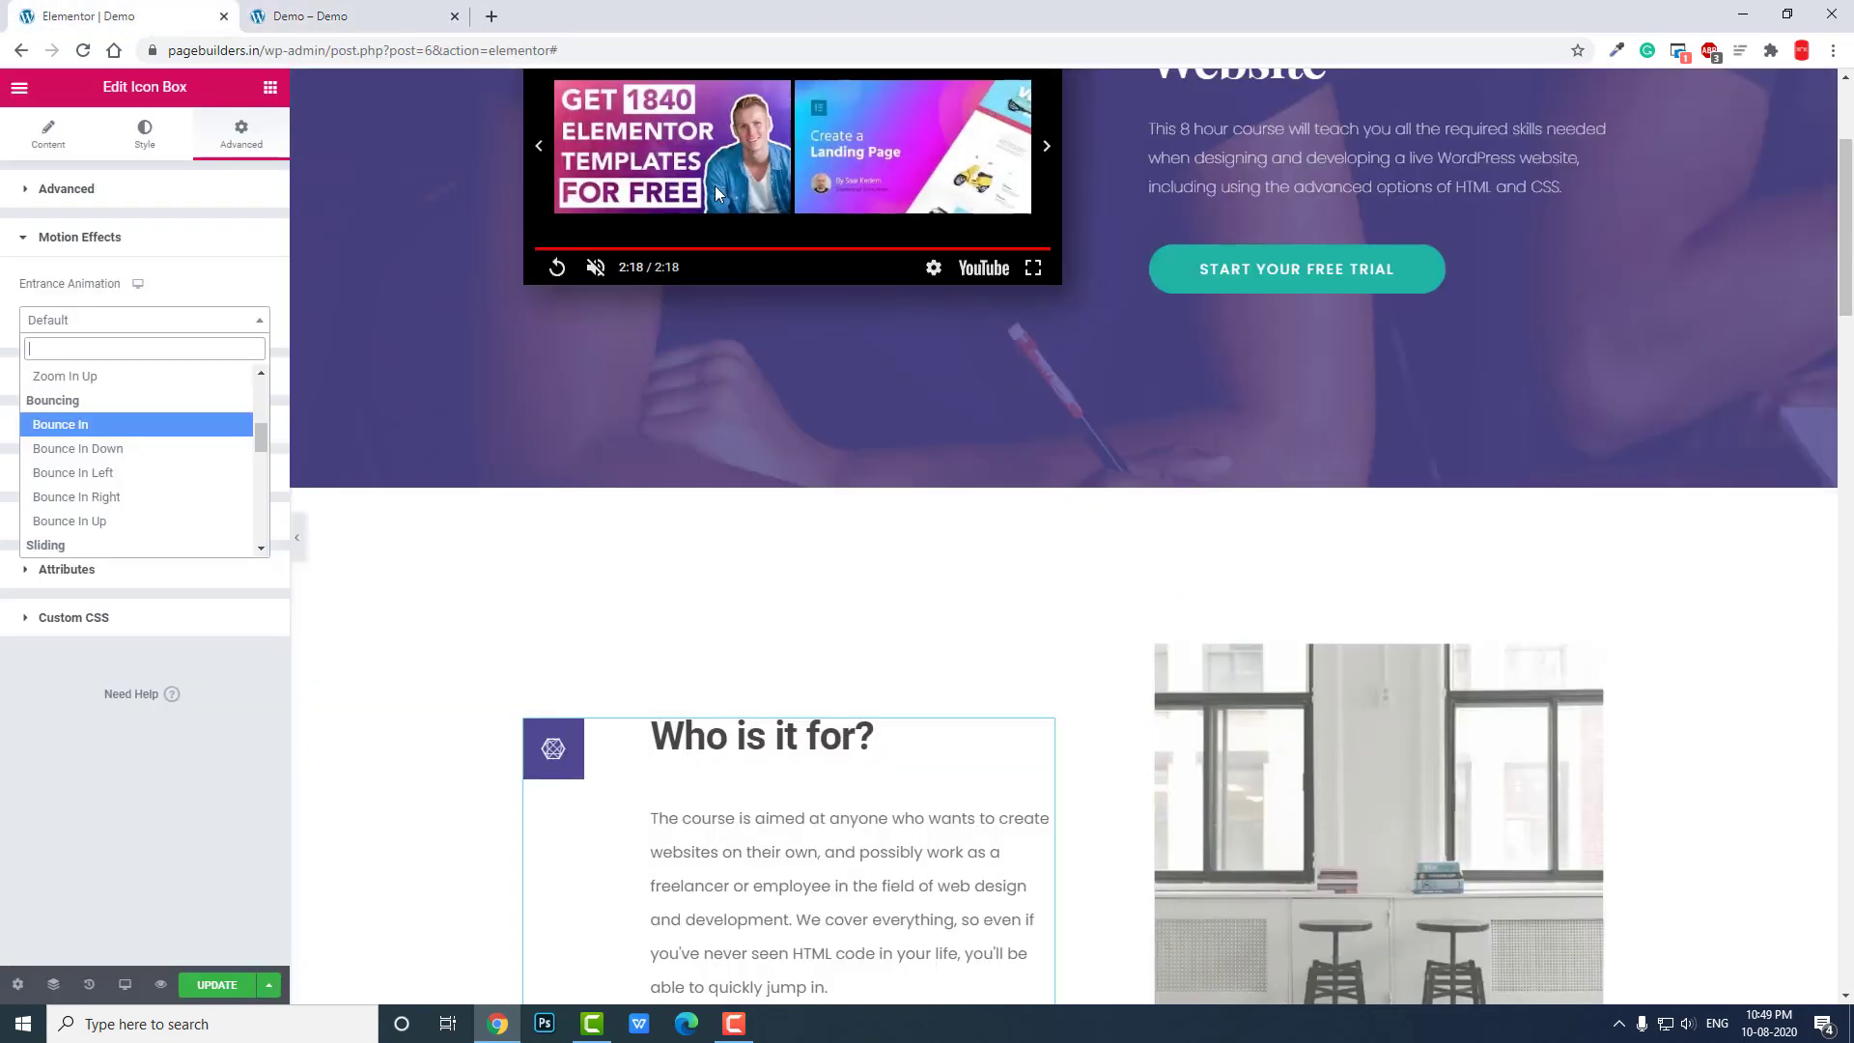
{"action": "scroll", "coordinate": [1125, 386], "scroll_direction": "down", "scroll_amount": 5}
{"action": "scroll", "coordinate": [823, 410], "scroll_direction": "up", "scroll_amount": 2}
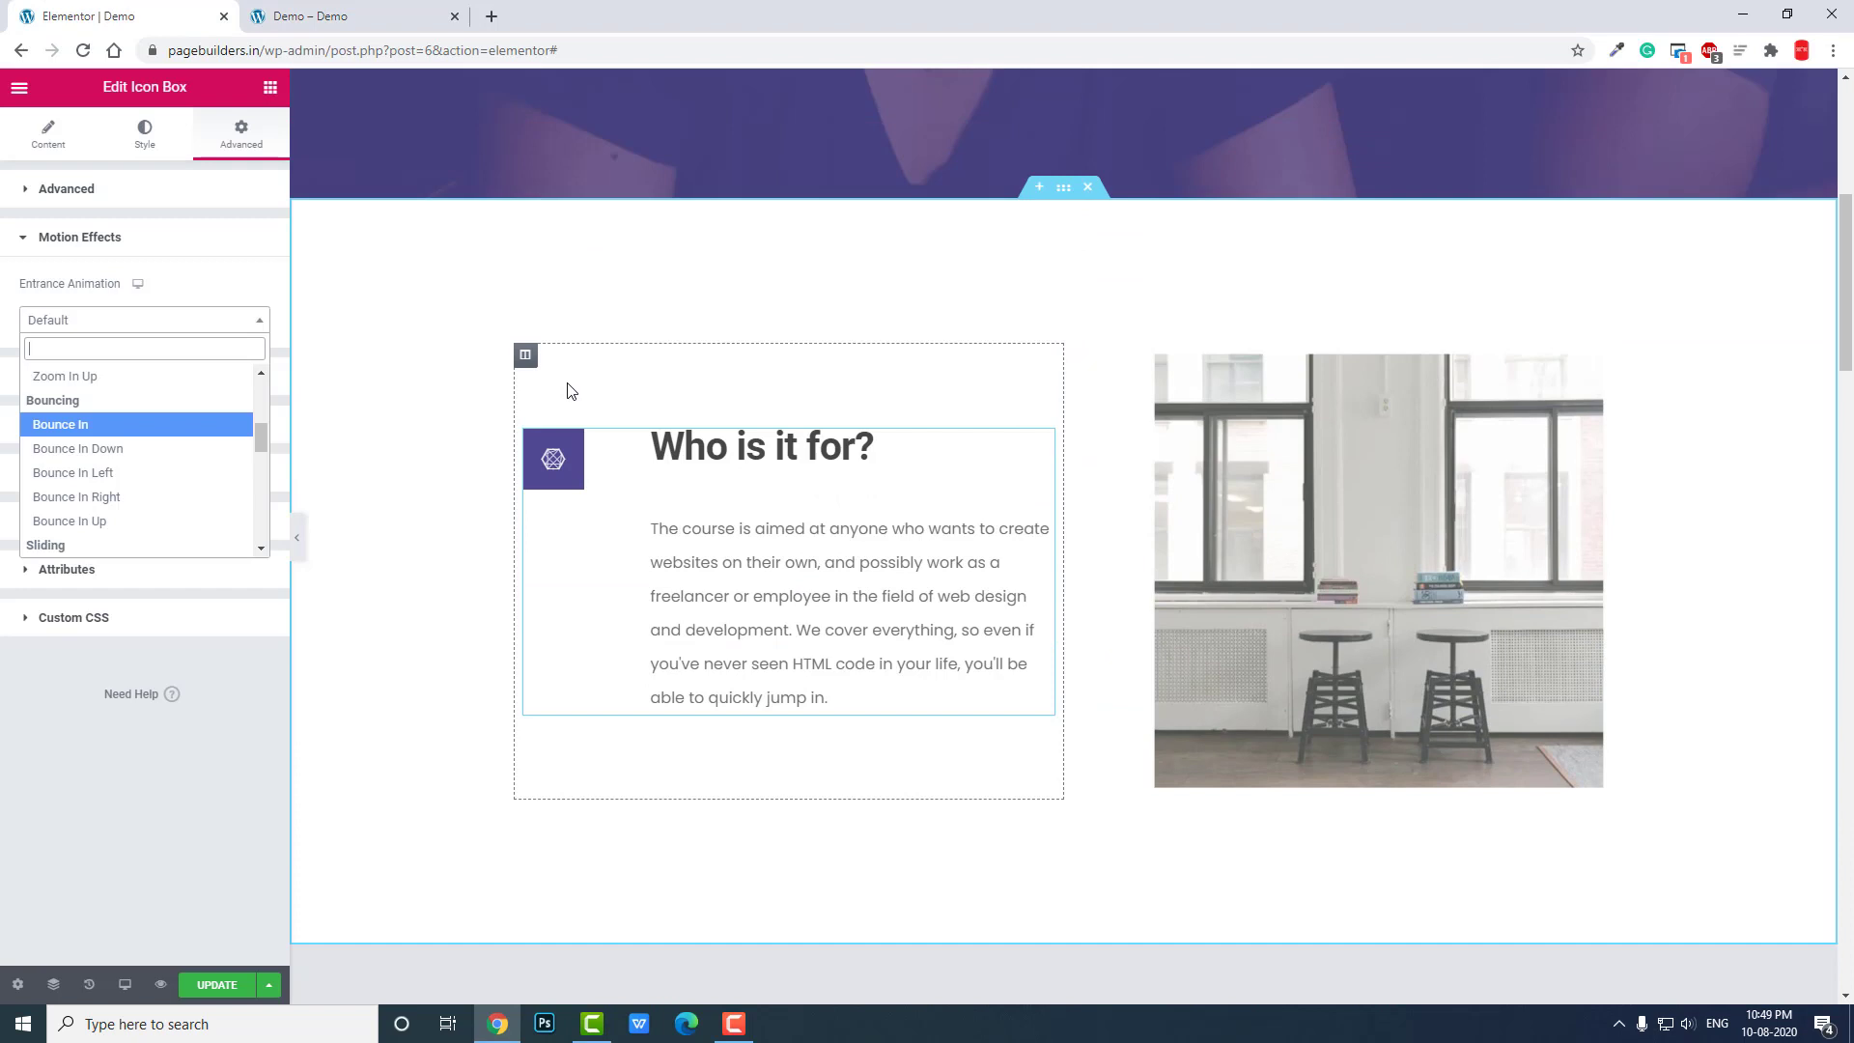
{"action": "left_click", "coordinate": [526, 358]}
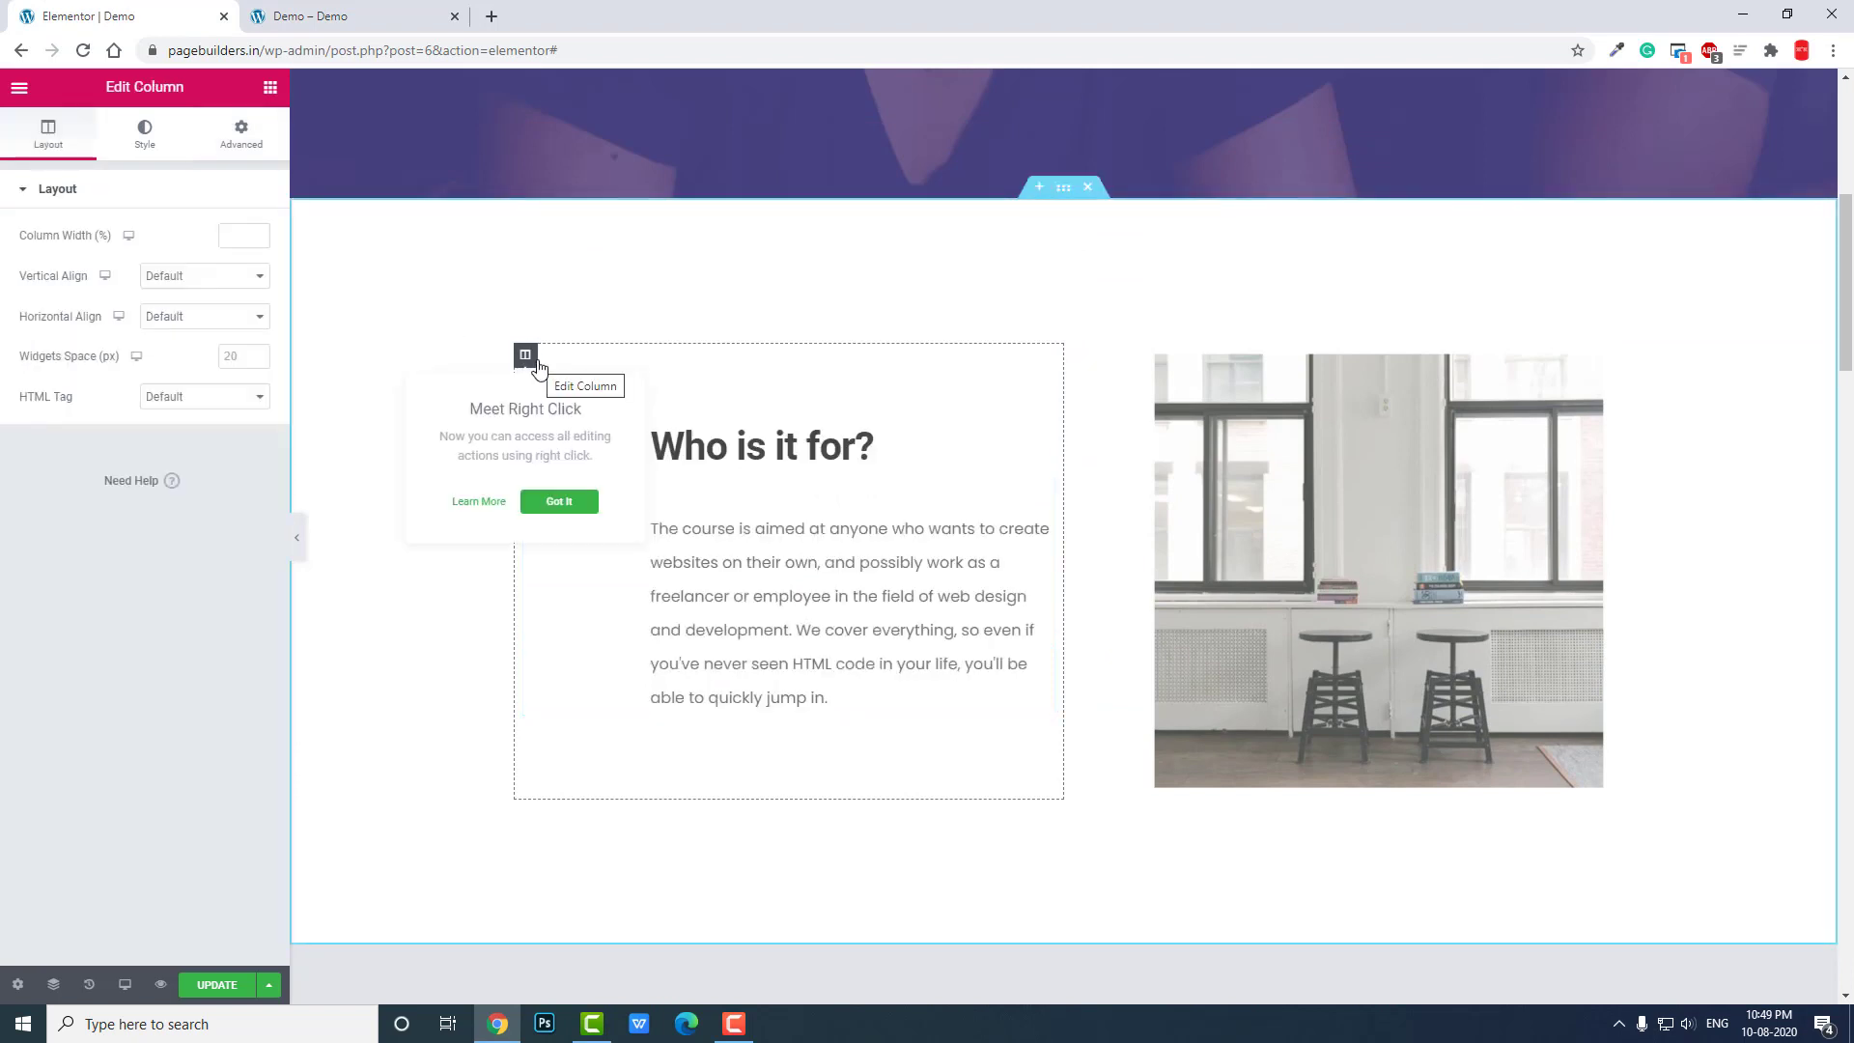
{"action": "left_click", "coordinate": [241, 134]}
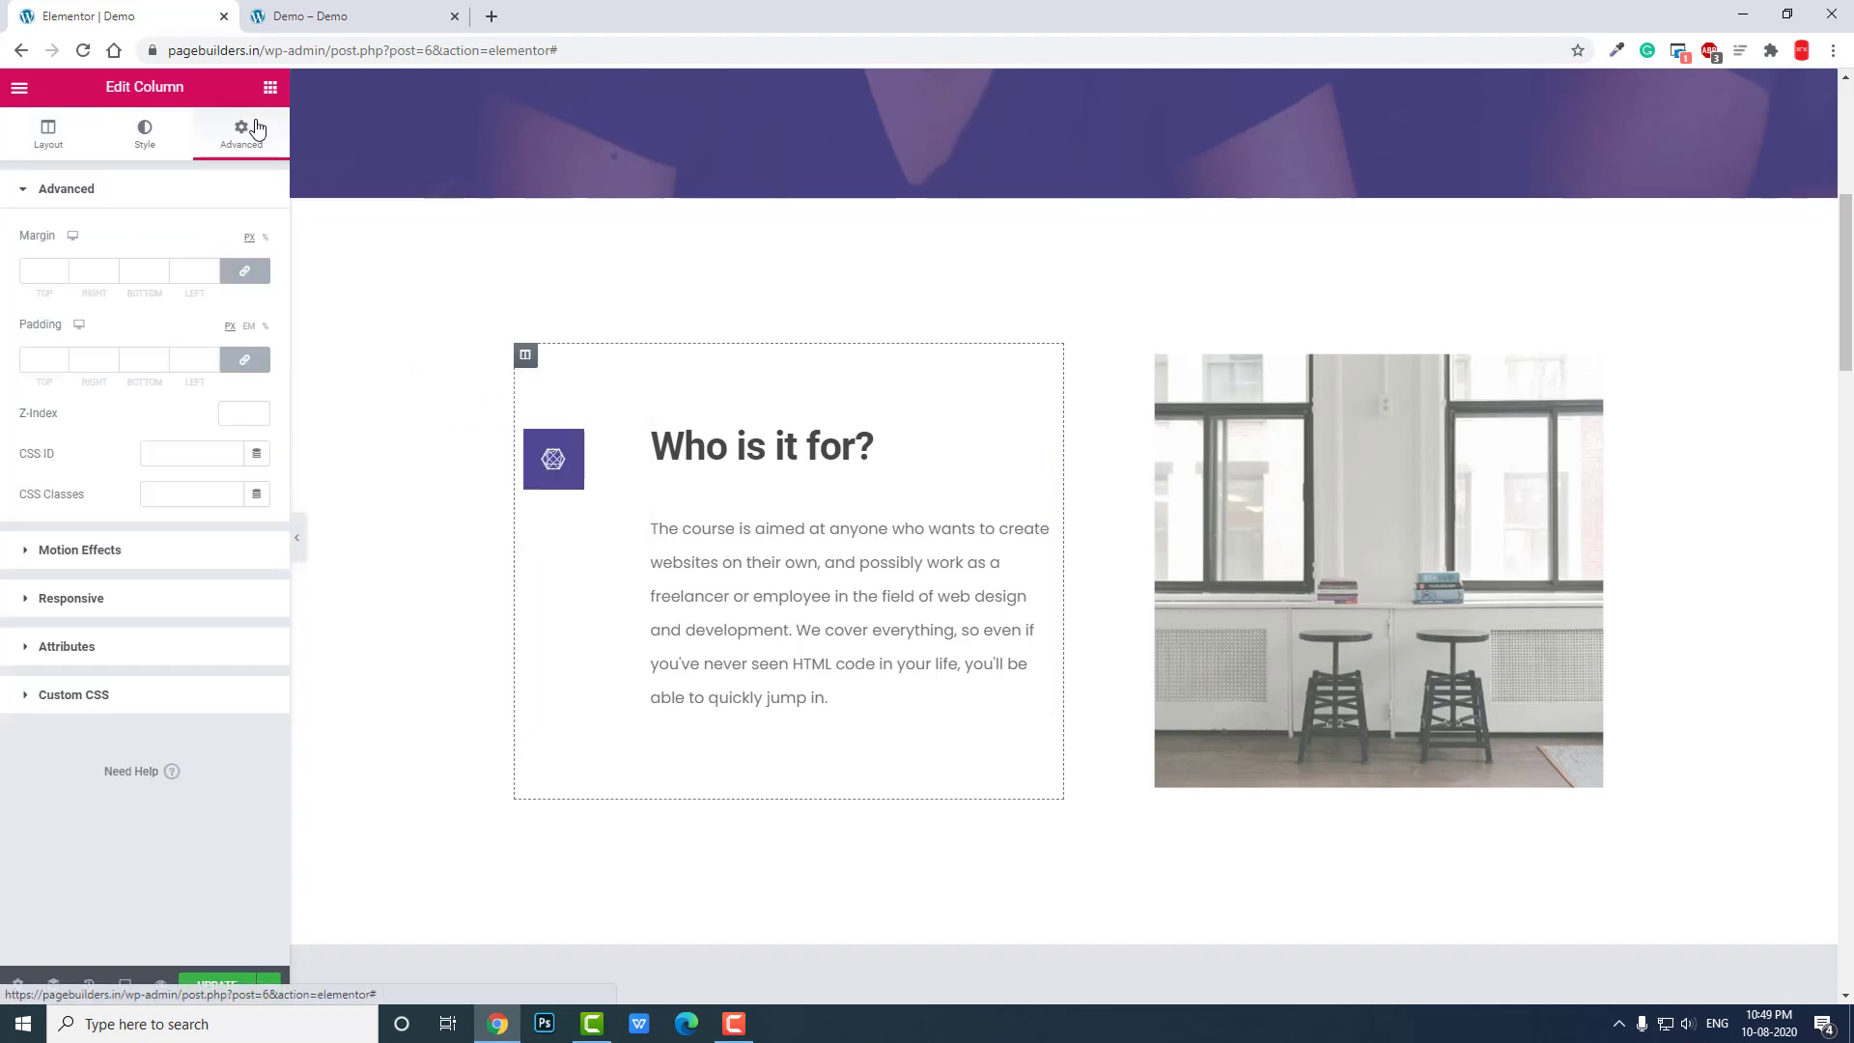
{"action": "left_click", "coordinate": [145, 550]}
{"action": "left_click", "coordinate": [172, 320]}
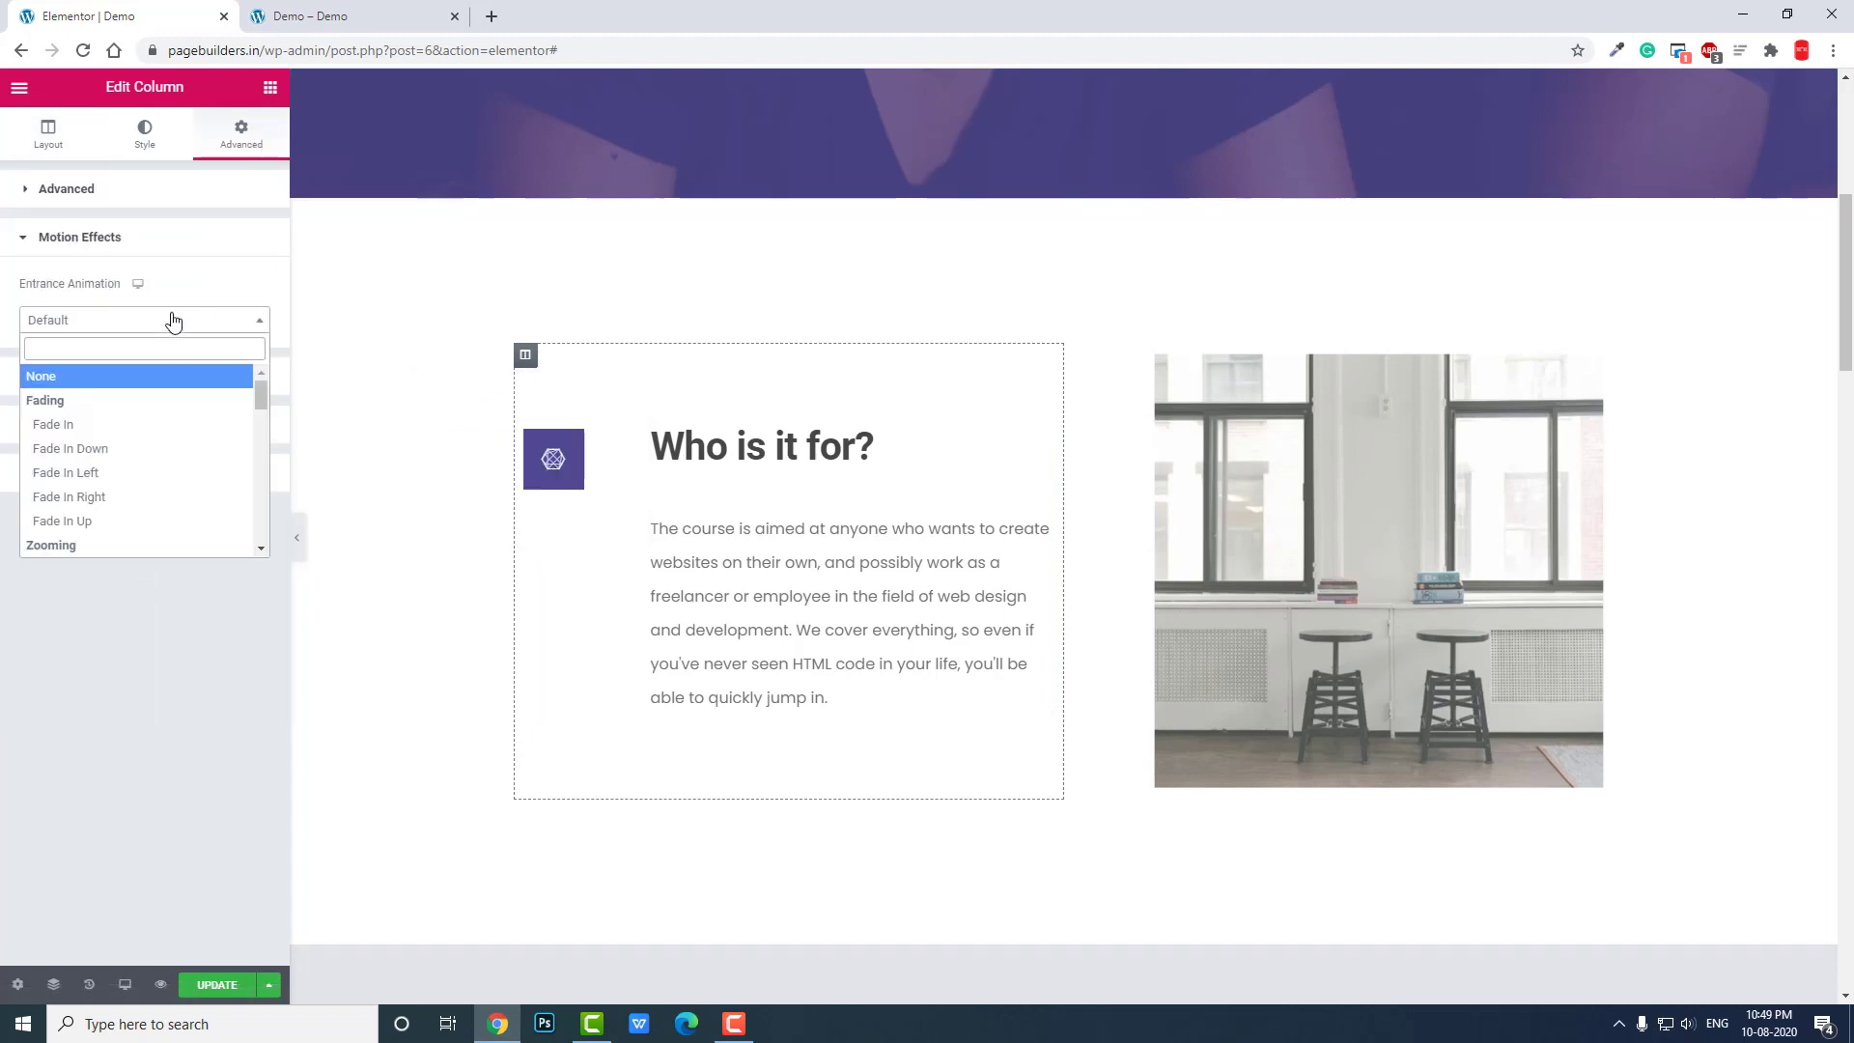
{"action": "left_click", "coordinate": [112, 482]}
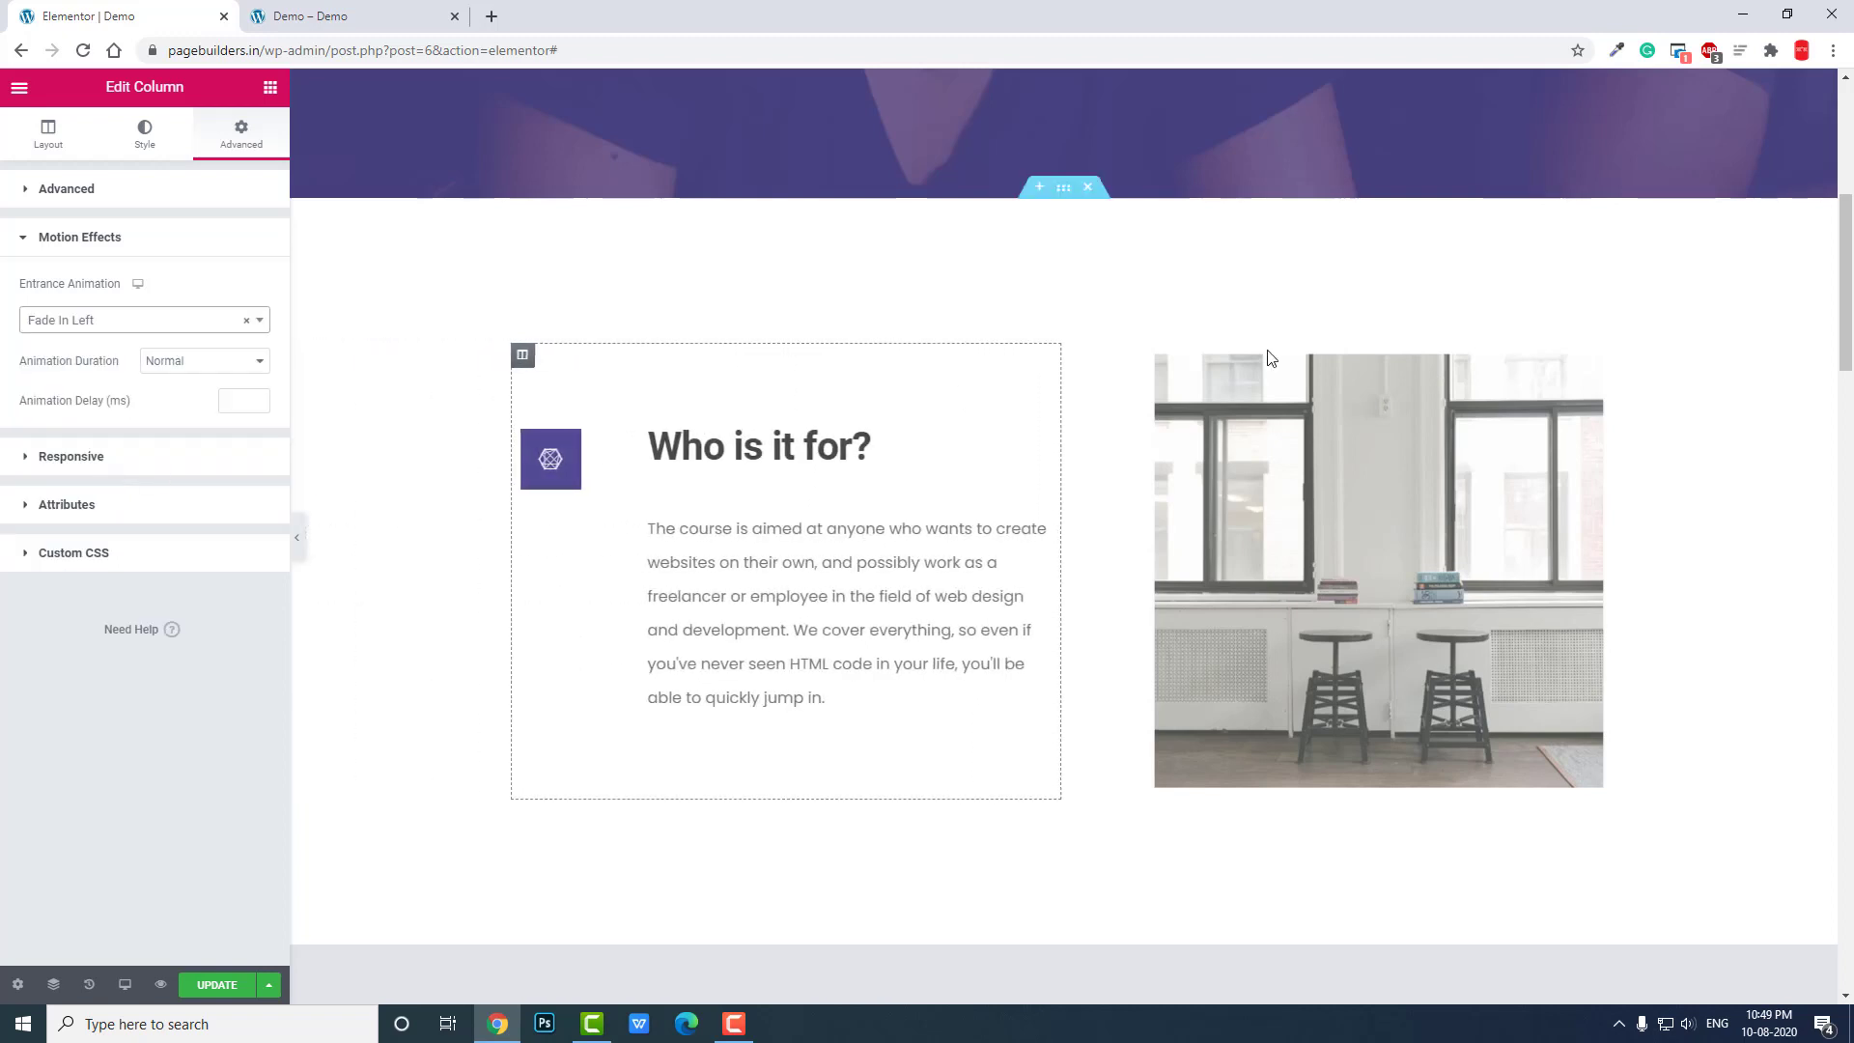
Set the entrance animation of the image column beside "Who is it for?" to Fade In Right
{"action": "left_click", "coordinate": [1075, 354]}
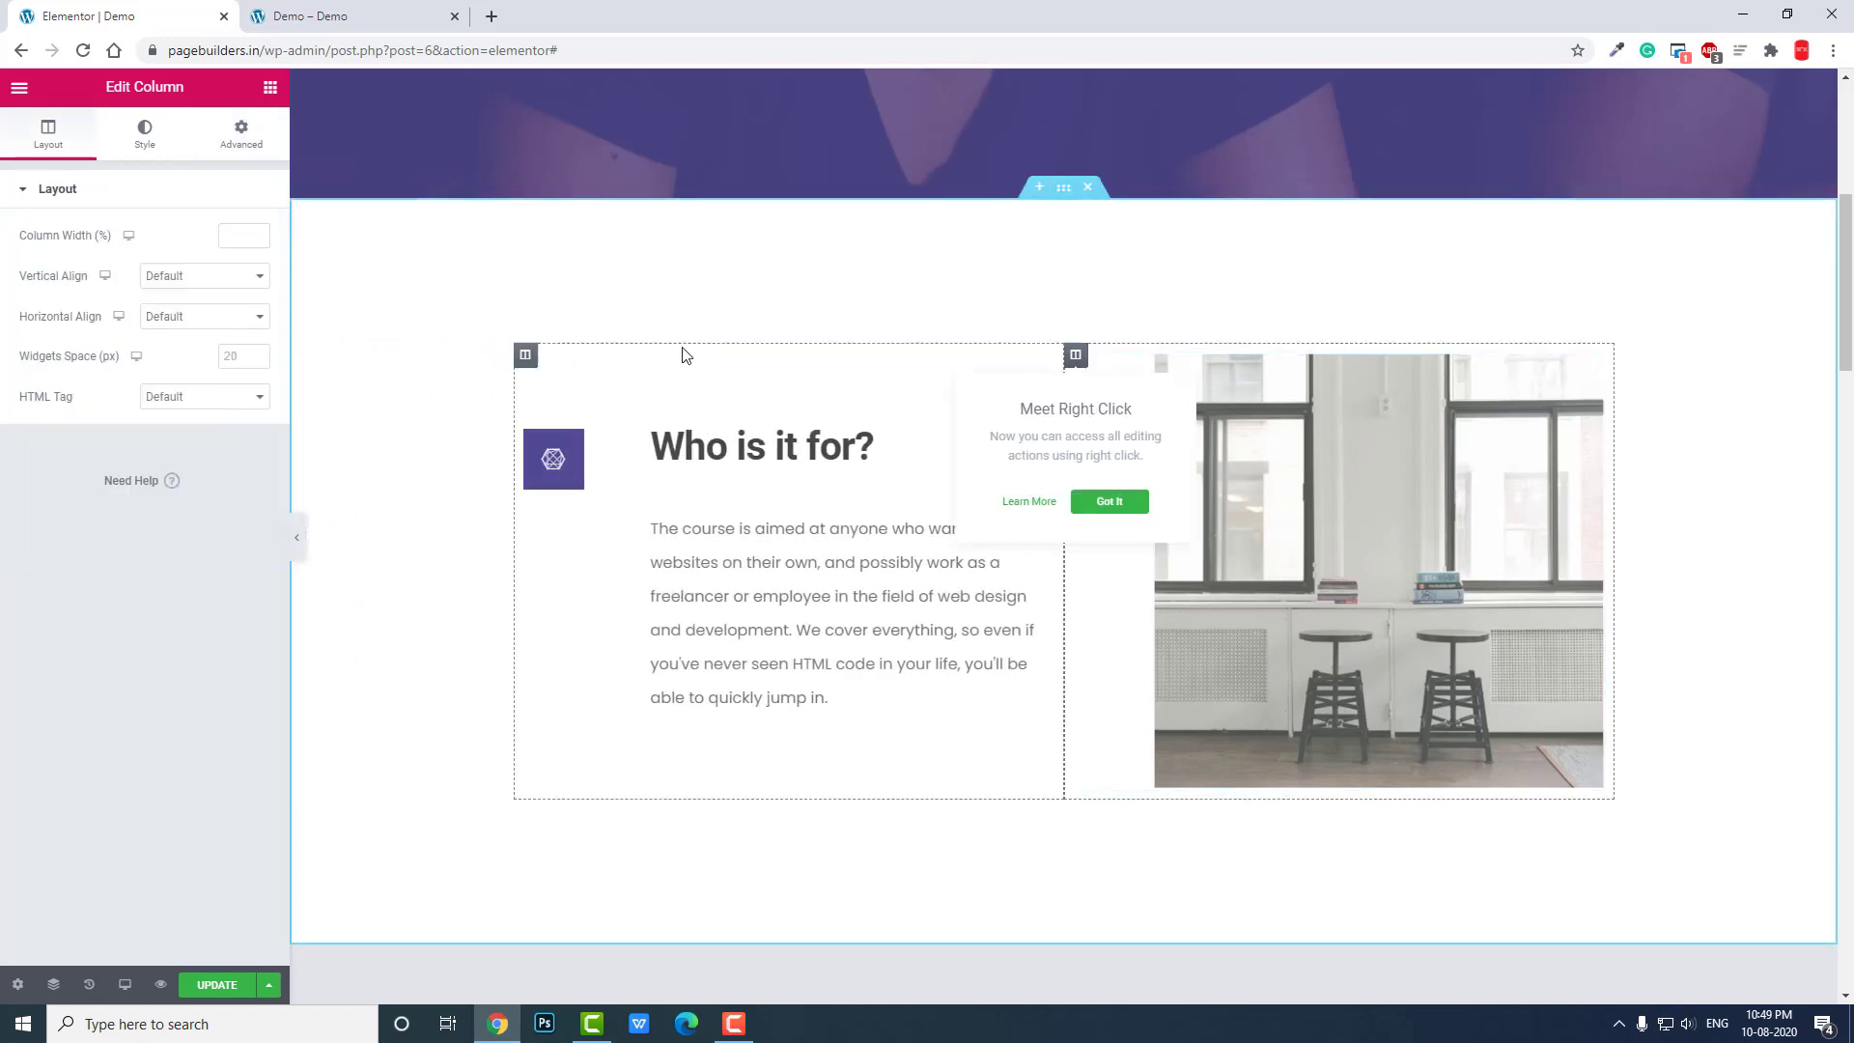
{"action": "left_click", "coordinate": [240, 135]}
{"action": "left_click", "coordinate": [120, 548]}
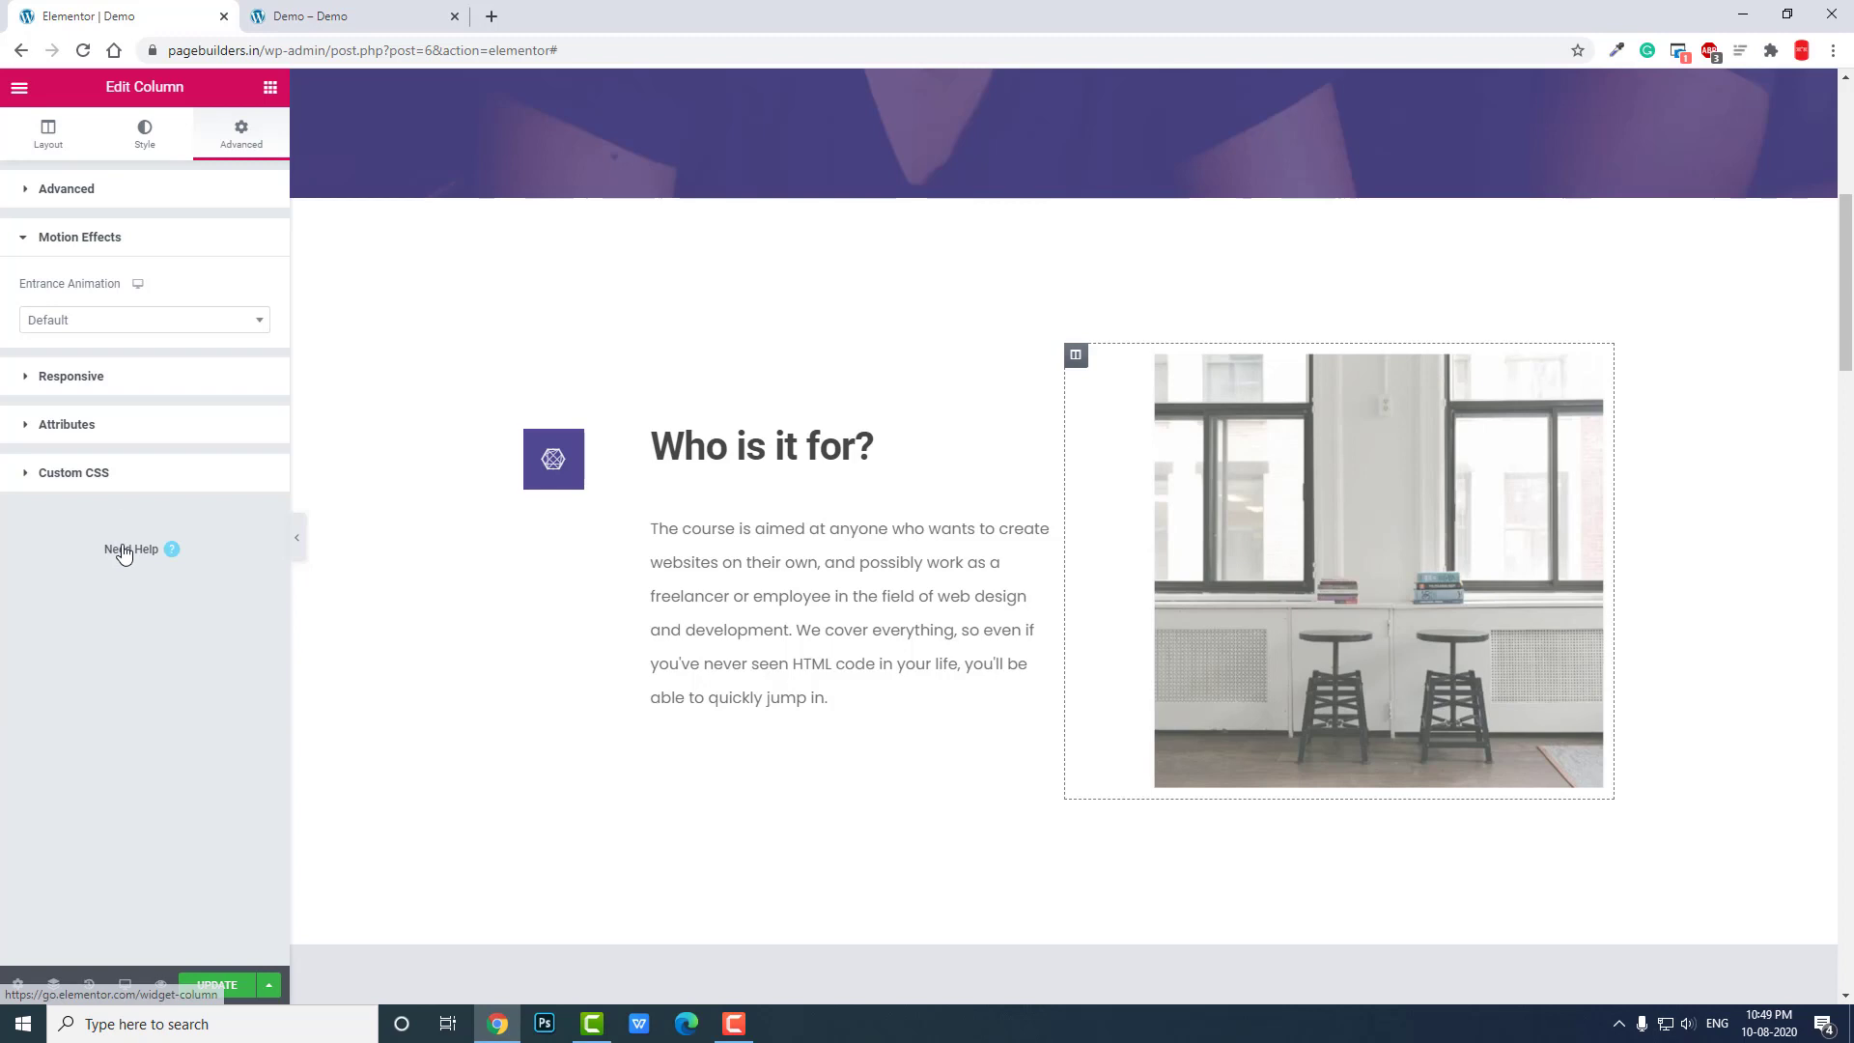
{"action": "left_click", "coordinate": [142, 319]}
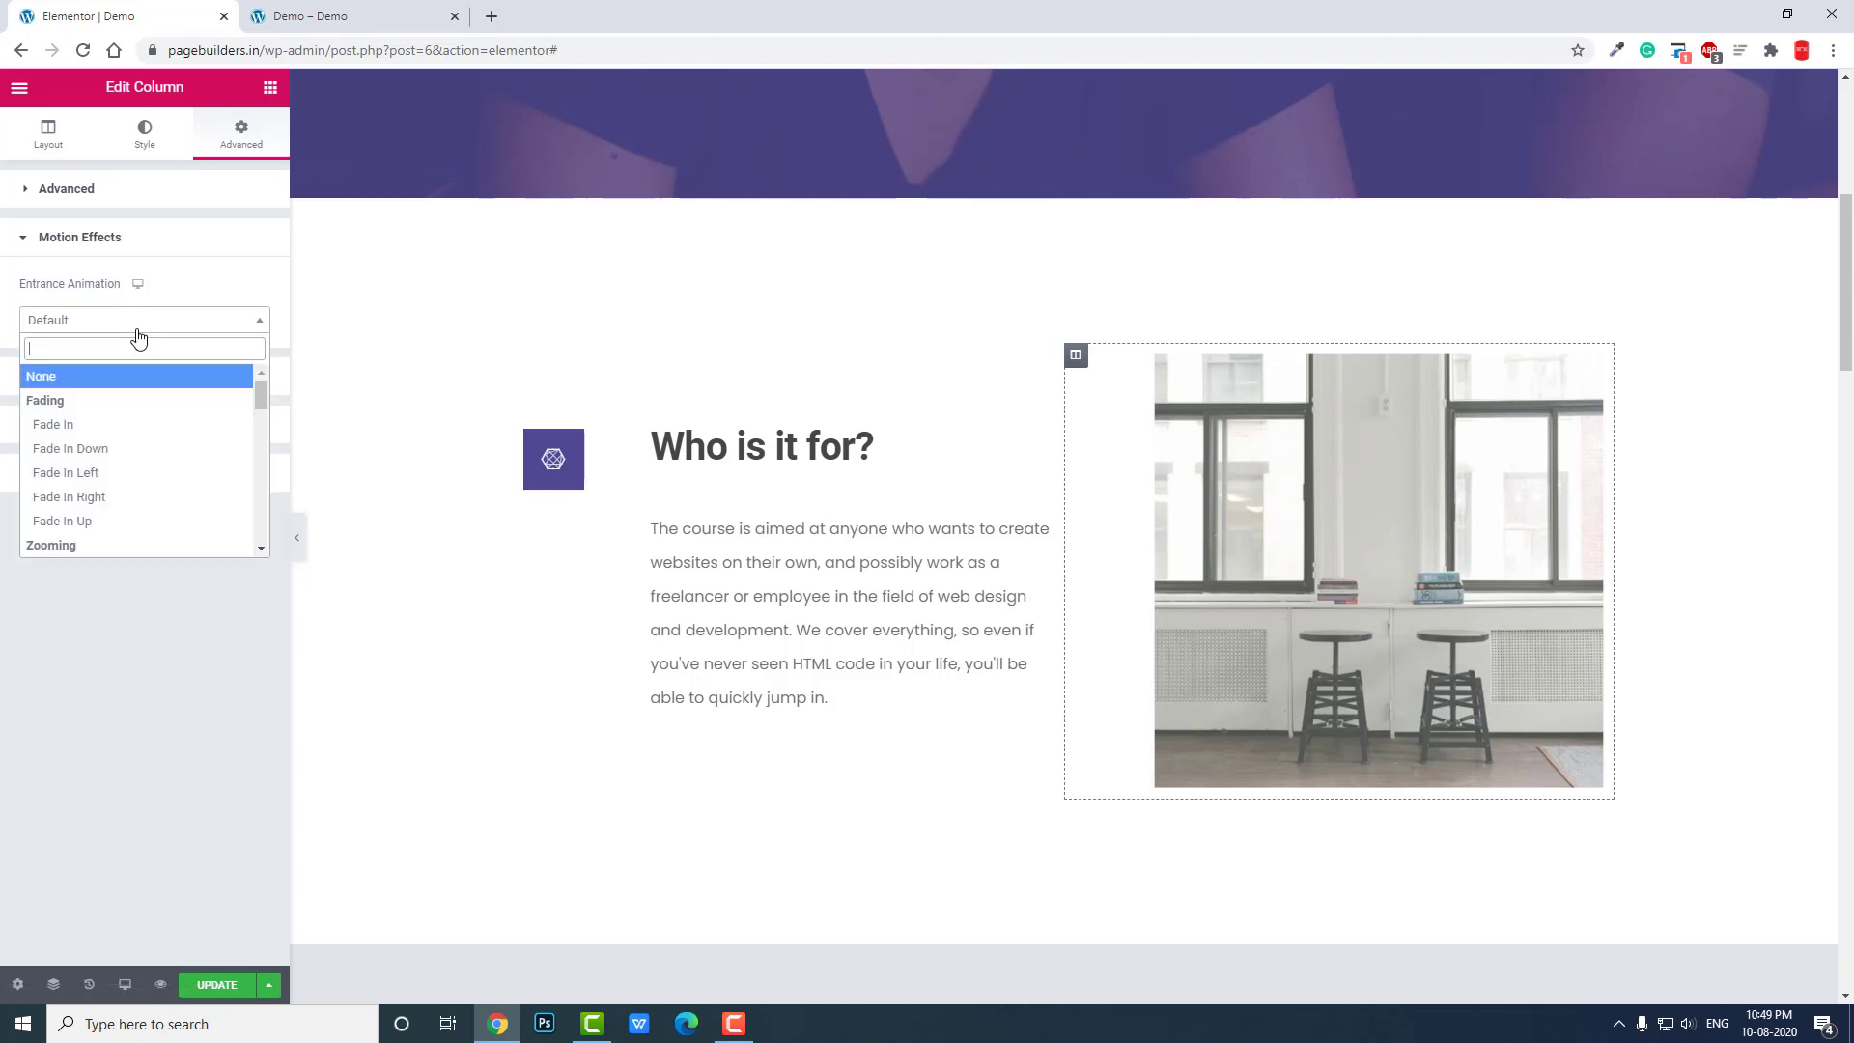
{"action": "left_click", "coordinate": [128, 493]}
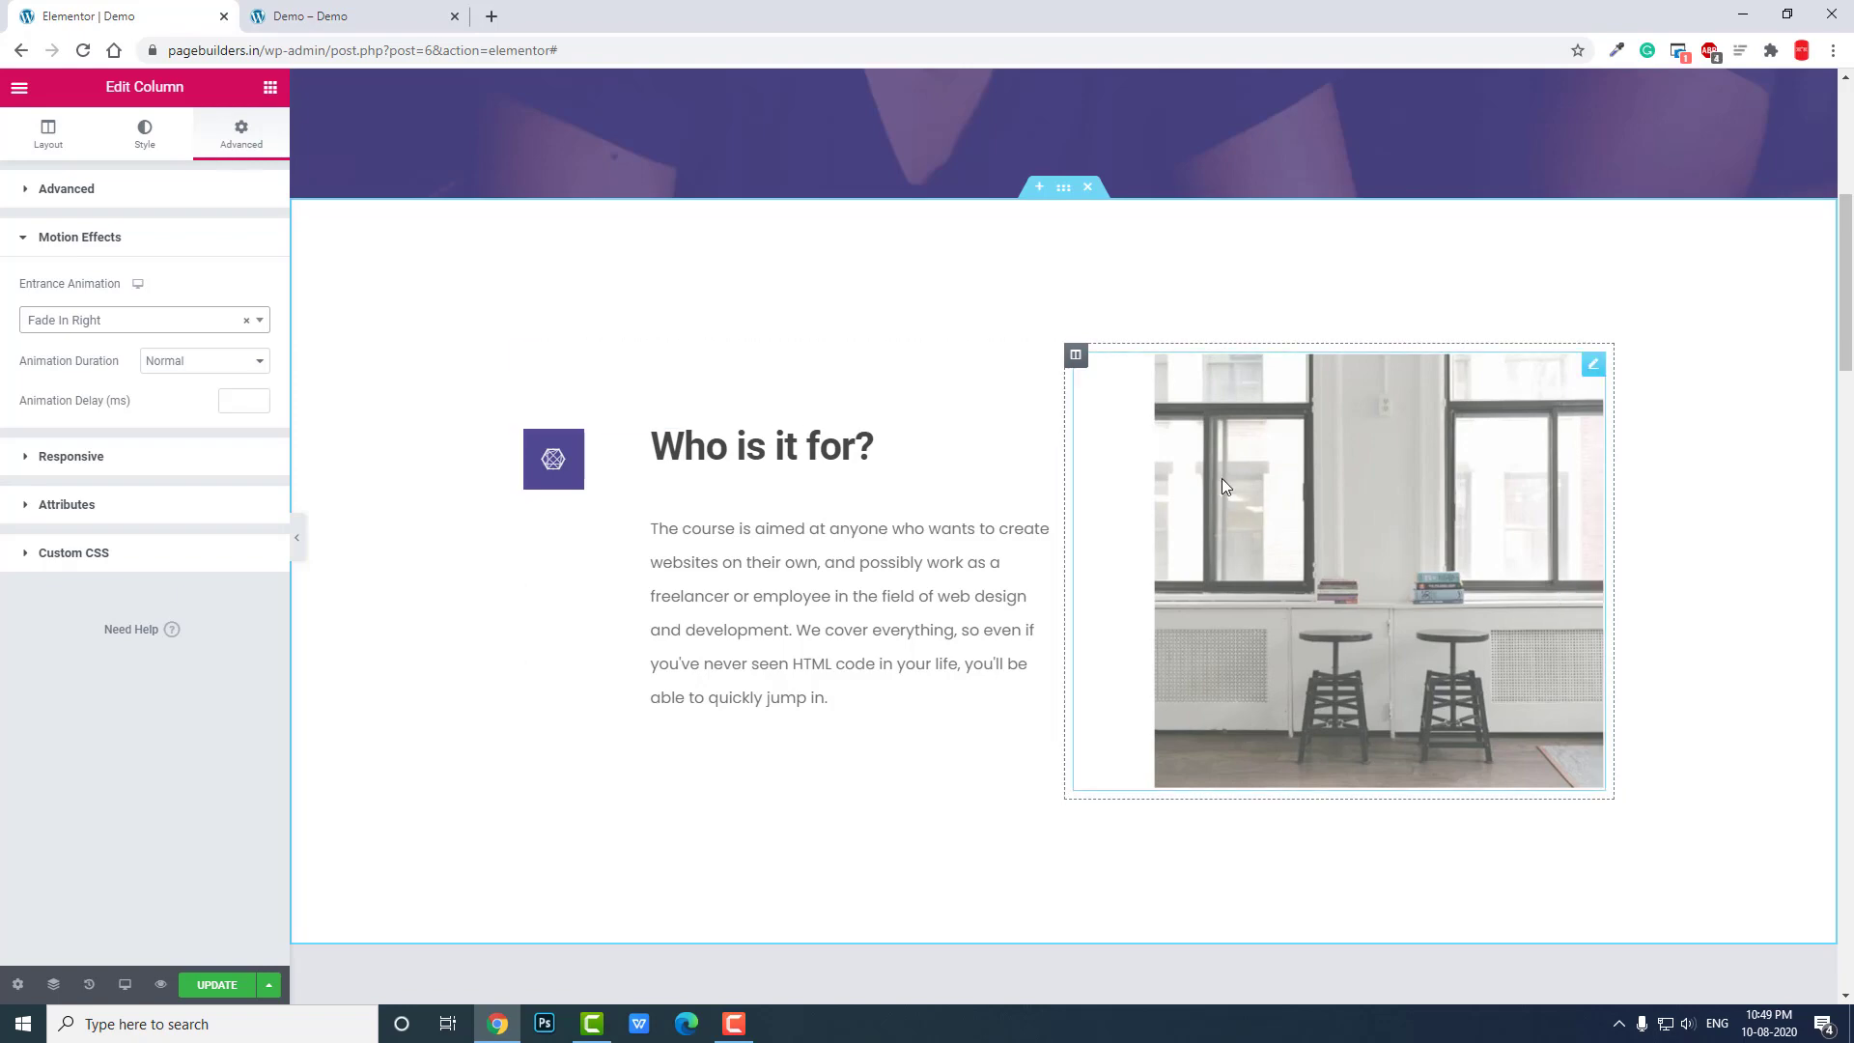
Set the entrance animation of the first team member's column under "Our Teaching Team" to Slide In Up
{"action": "scroll", "coordinate": [1220, 478], "scroll_direction": "down", "scroll_amount": 10}
{"action": "scroll", "coordinate": [878, 562], "scroll_direction": "up", "scroll_amount": 2}
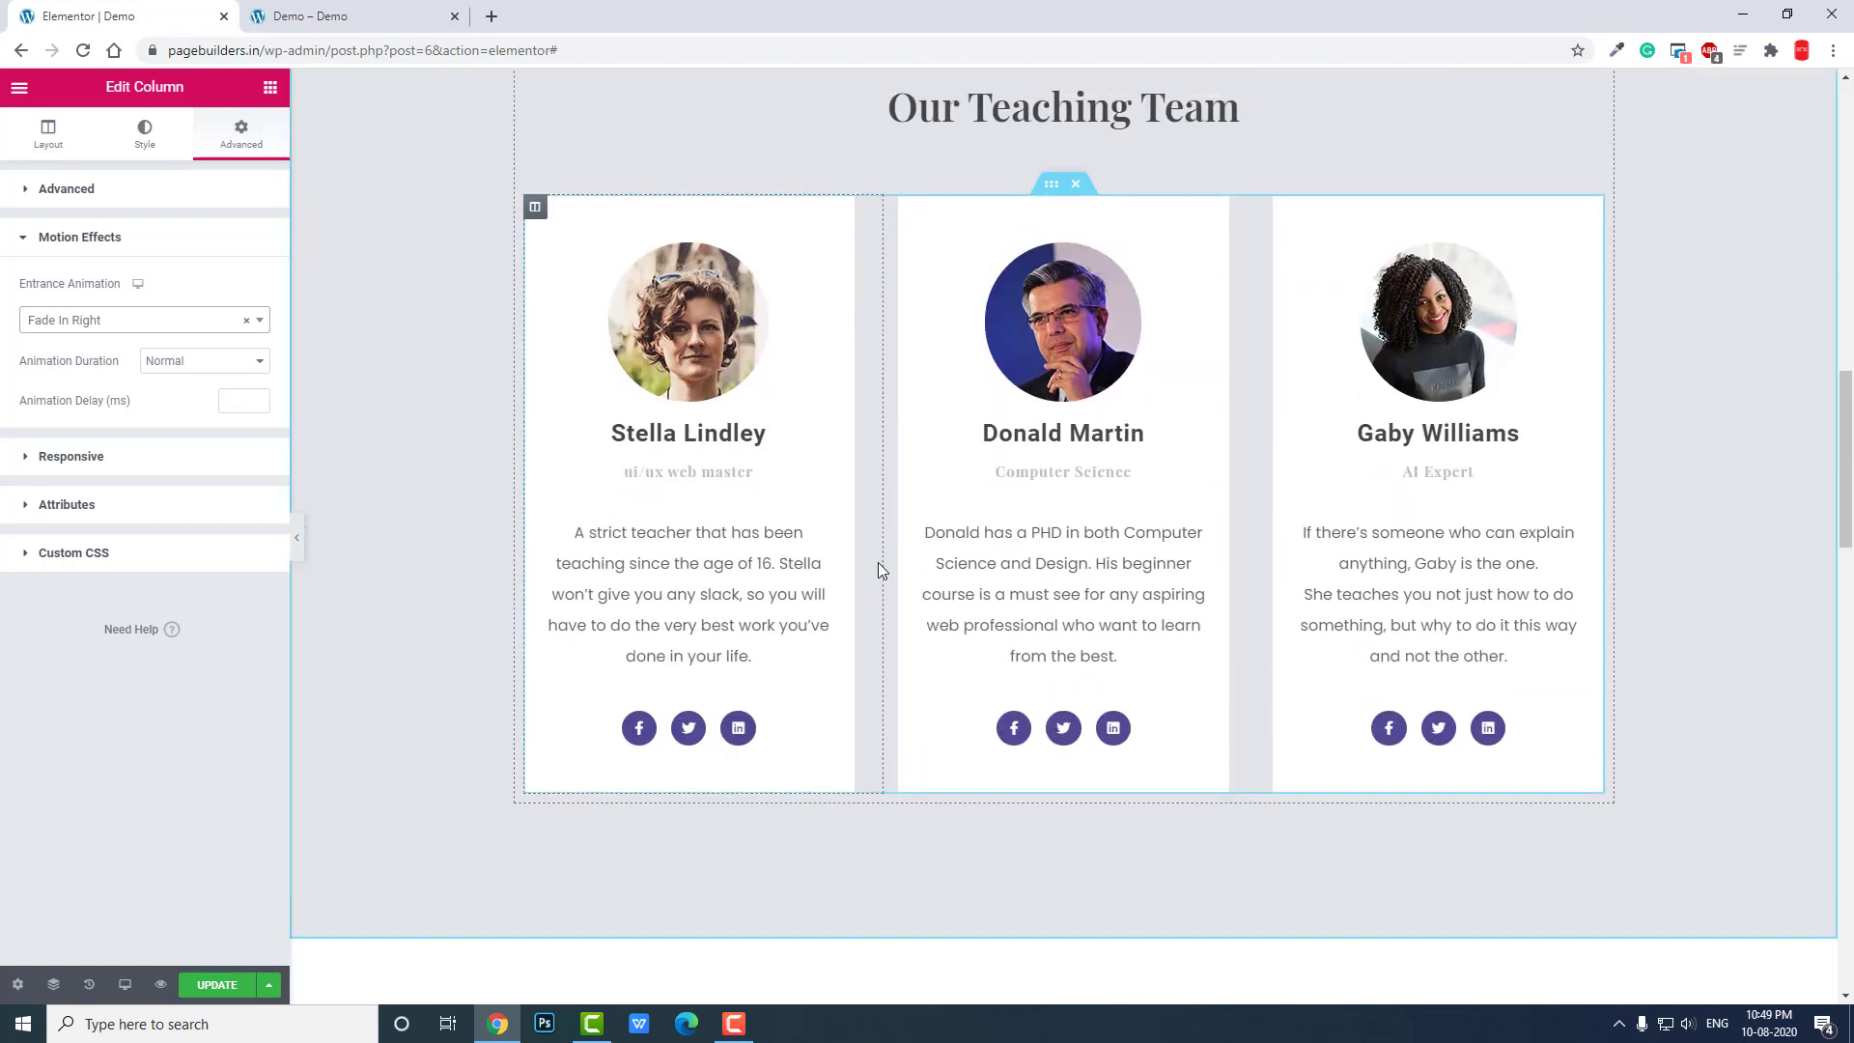
{"action": "left_click", "coordinate": [538, 374]}
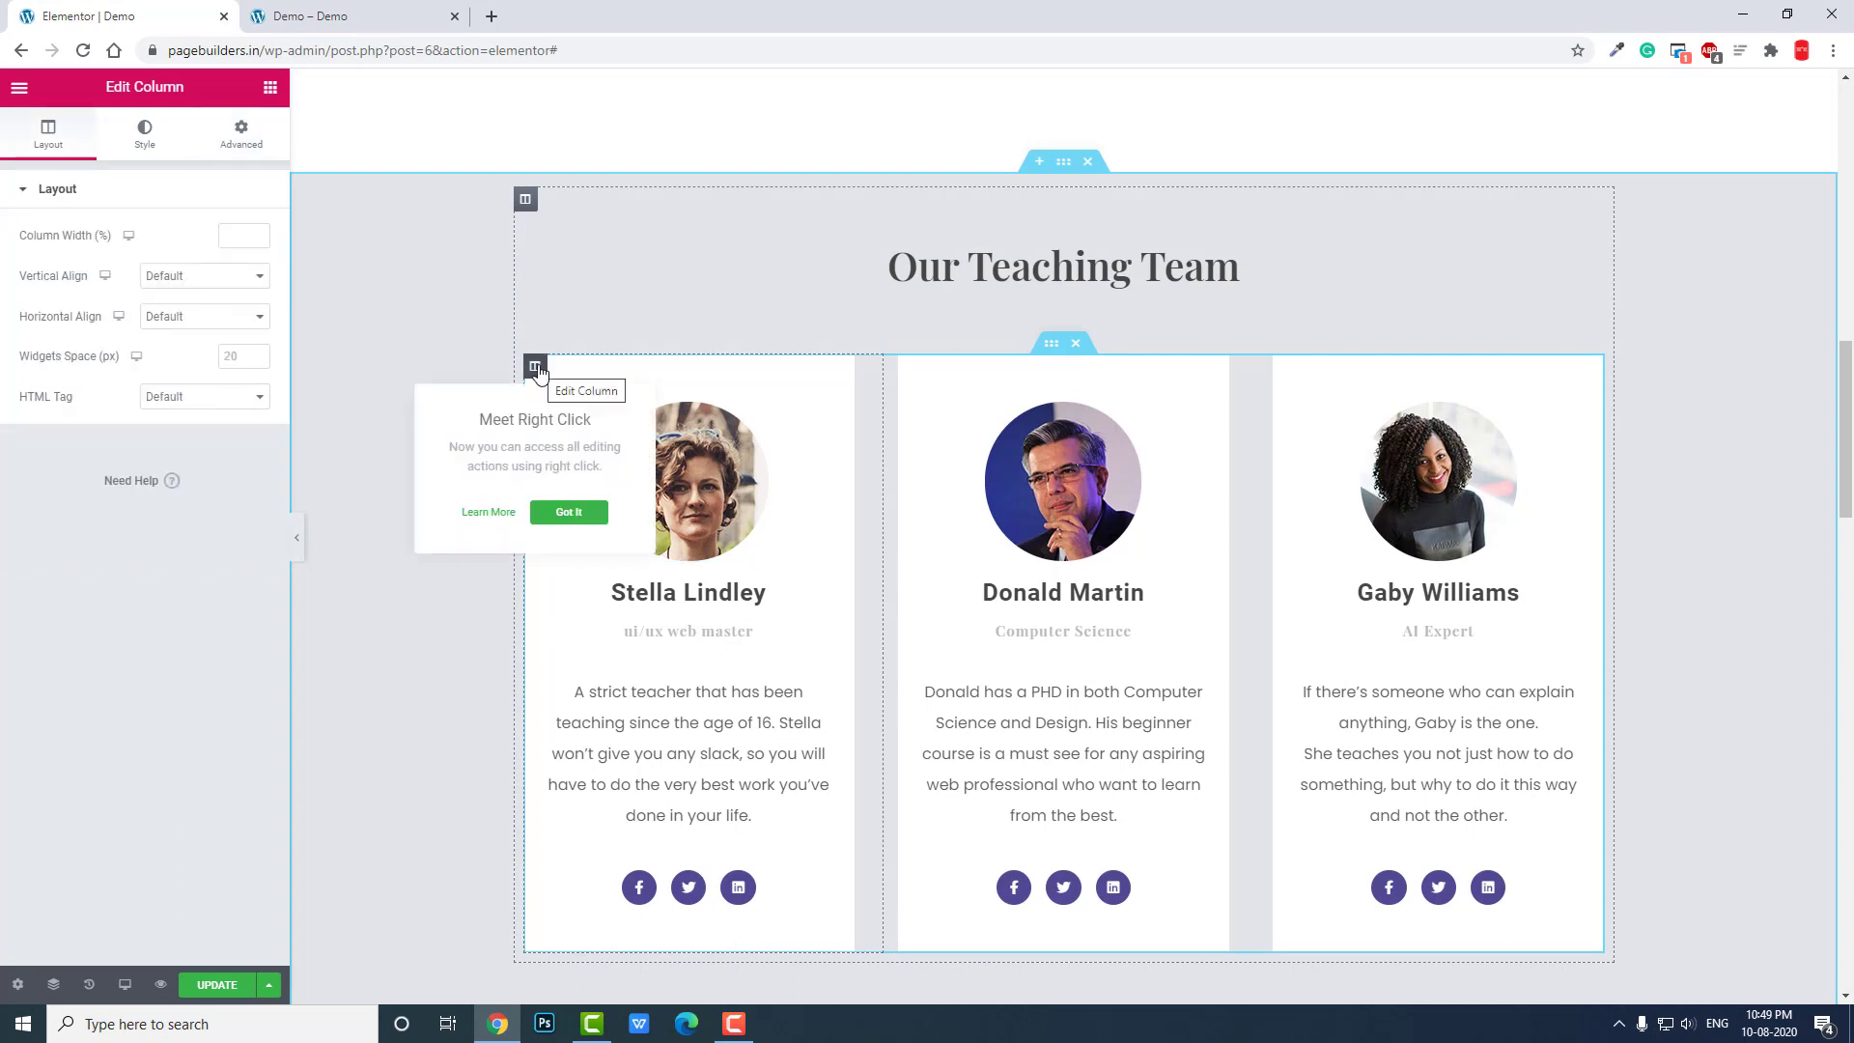
{"action": "left_click", "coordinate": [241, 135]}
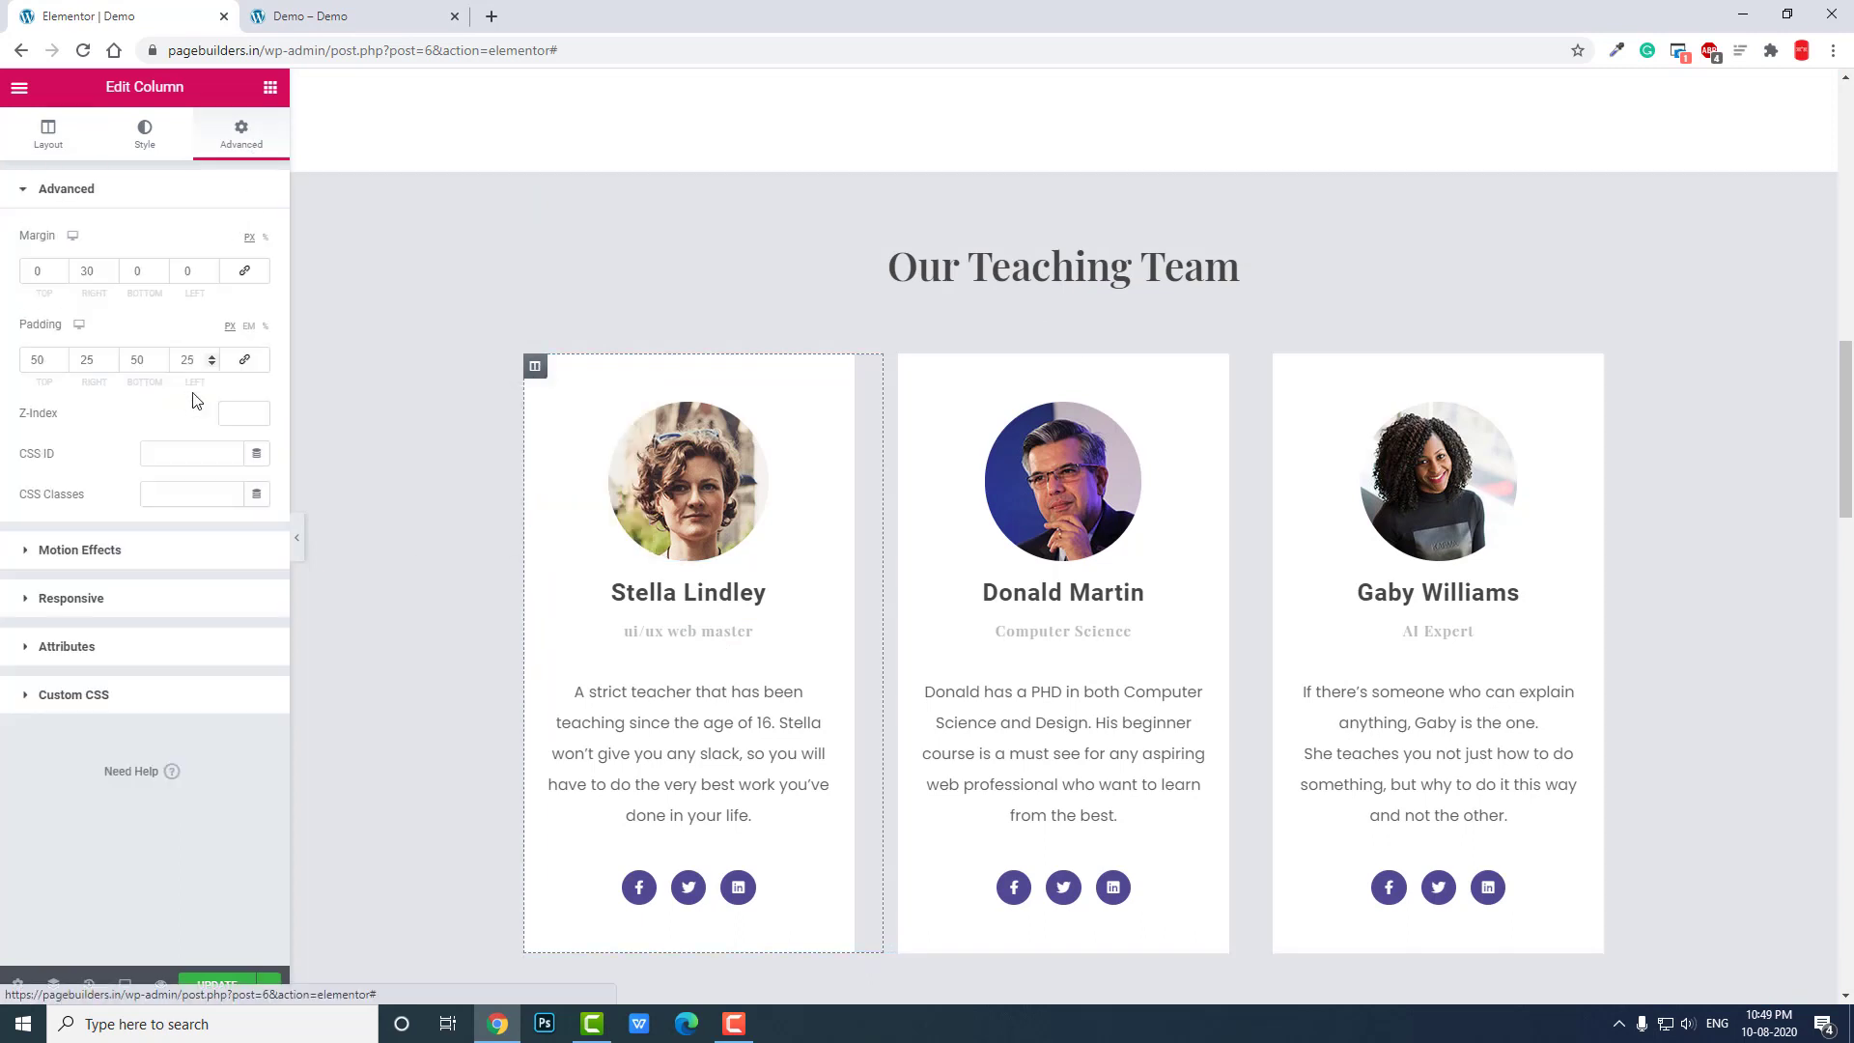
{"action": "left_click", "coordinate": [136, 550]}
{"action": "left_click", "coordinate": [154, 320]}
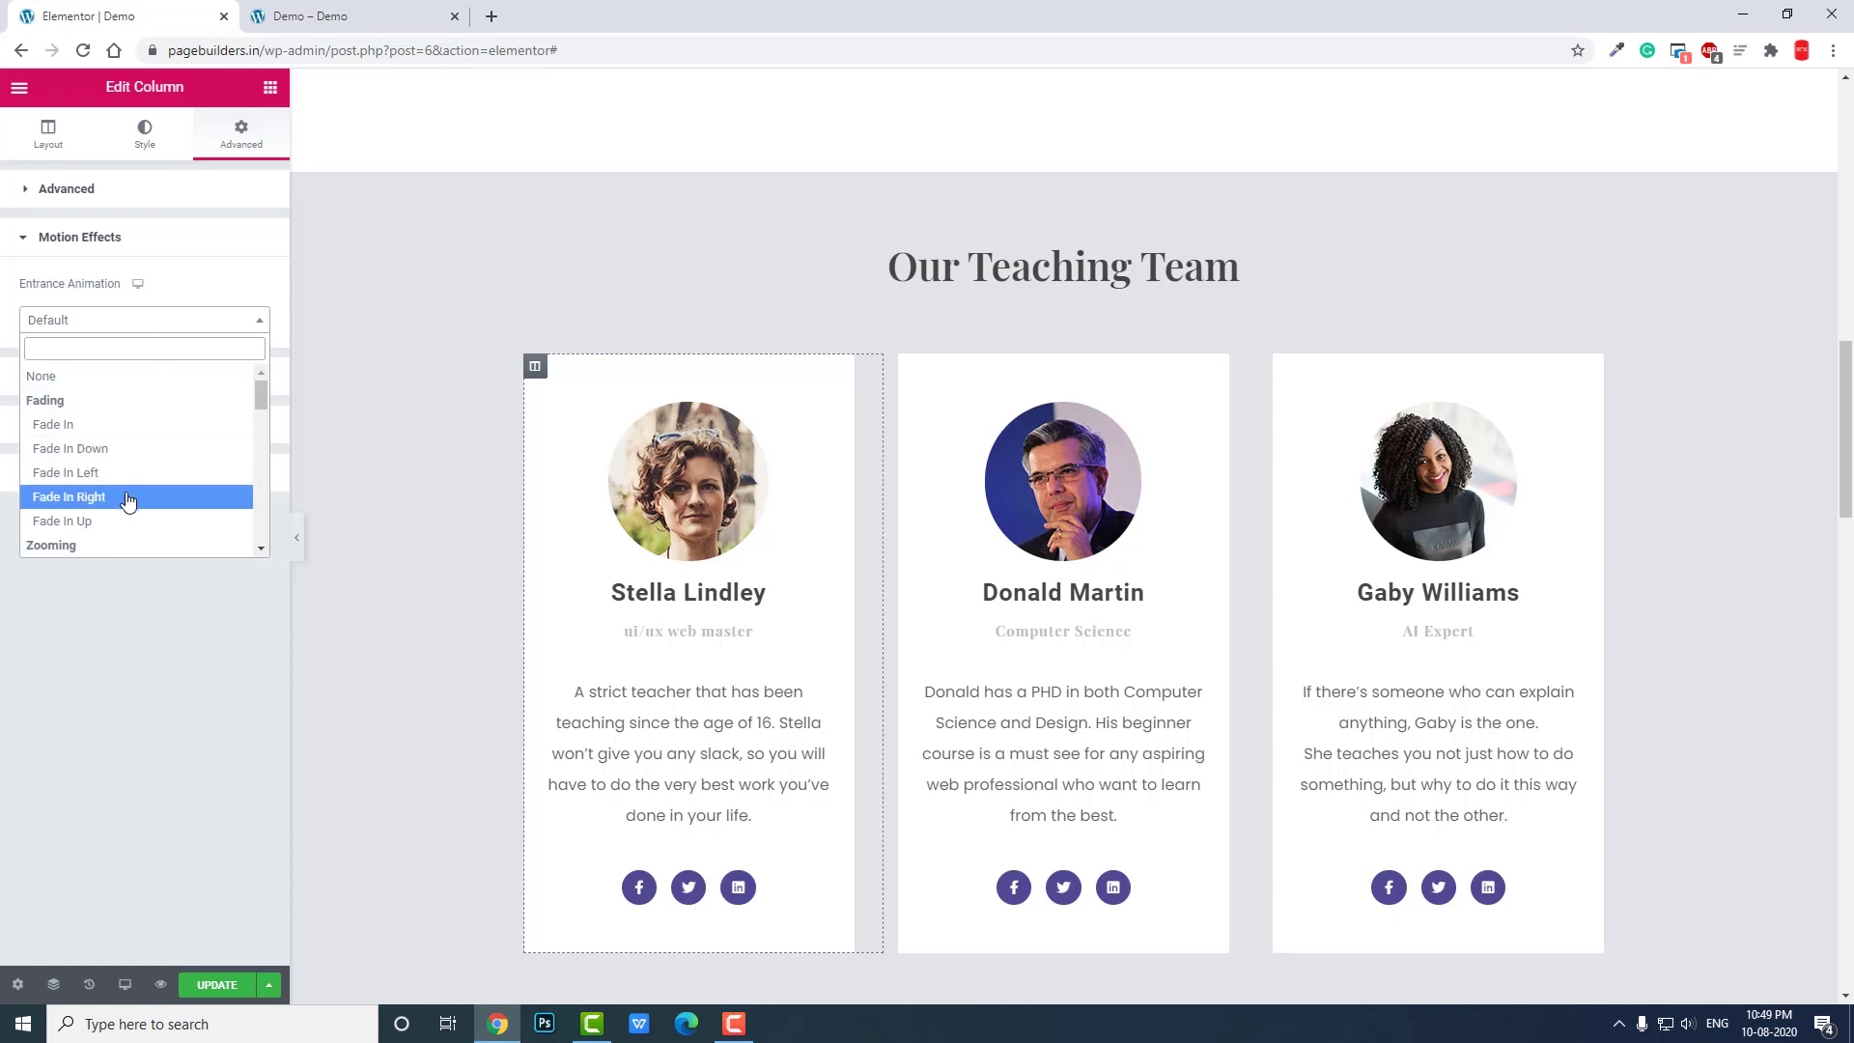
{"action": "scroll", "coordinate": [129, 499], "scroll_direction": "down", "scroll_amount": 3}
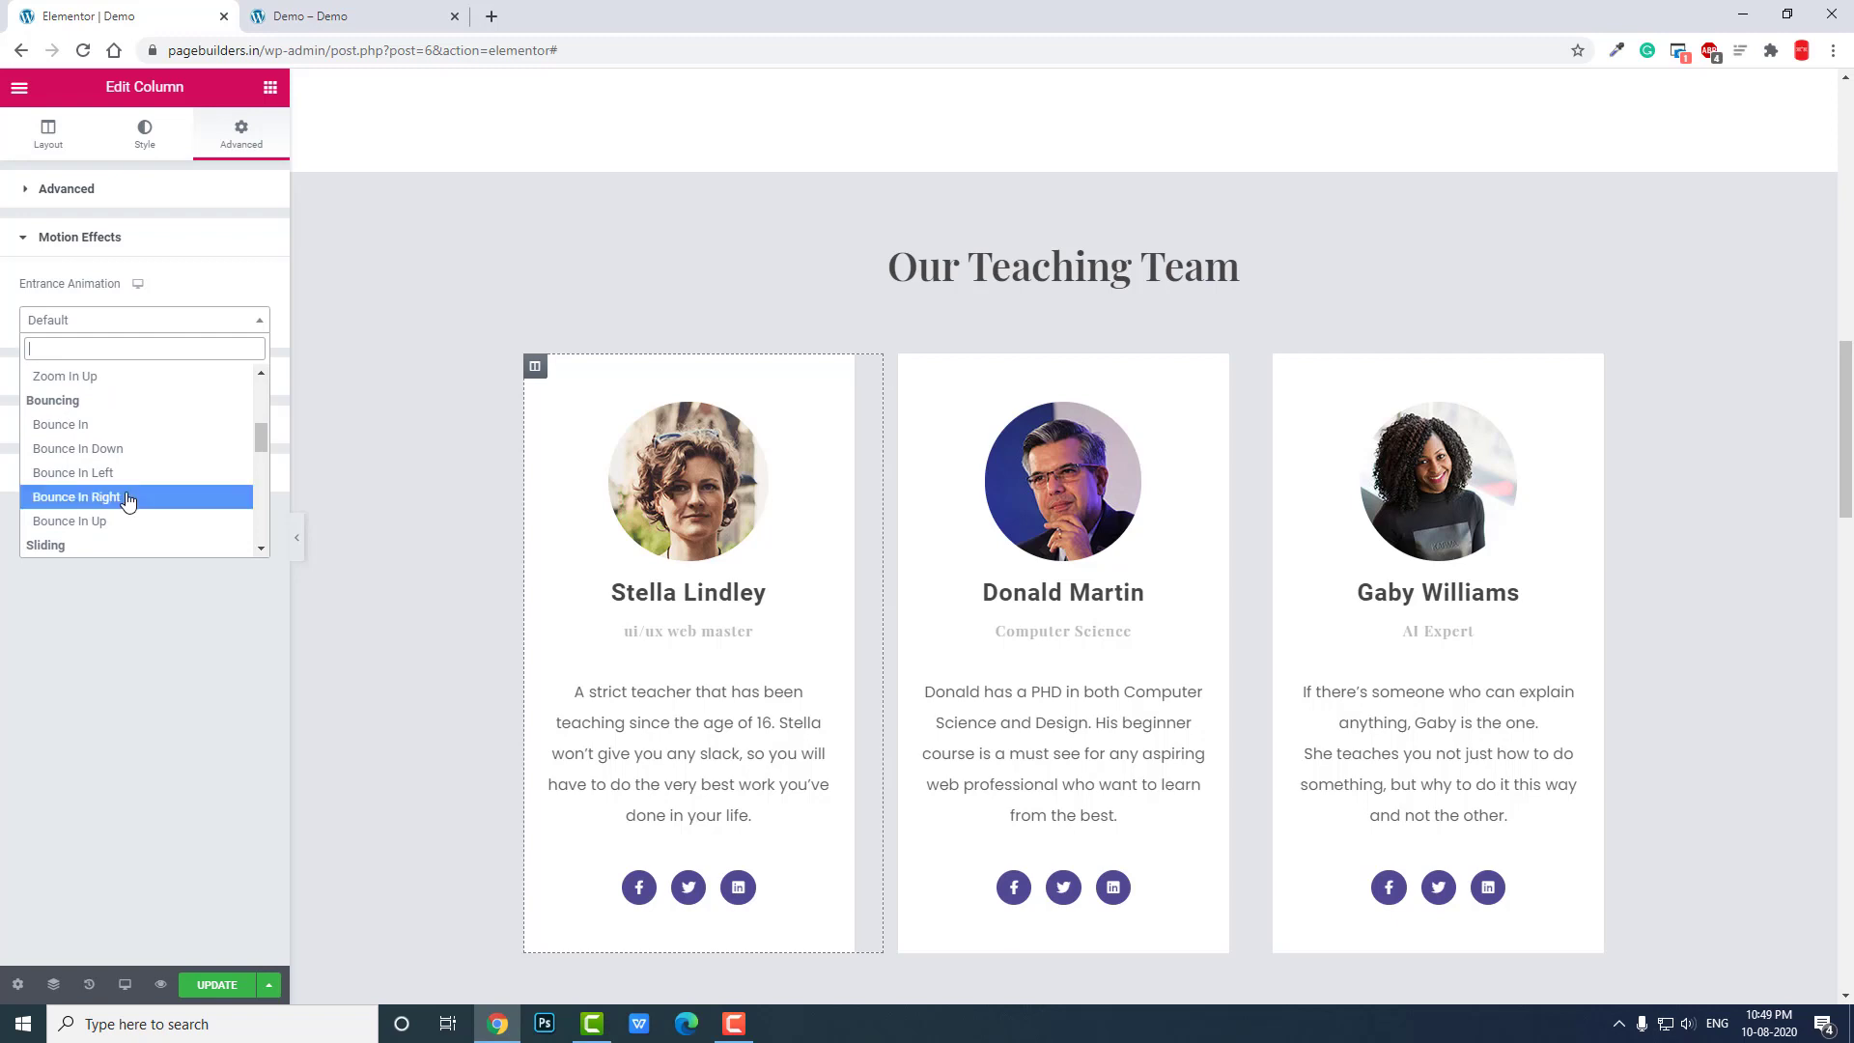
{"action": "scroll", "coordinate": [128, 448], "scroll_direction": "down", "scroll_amount": 2}
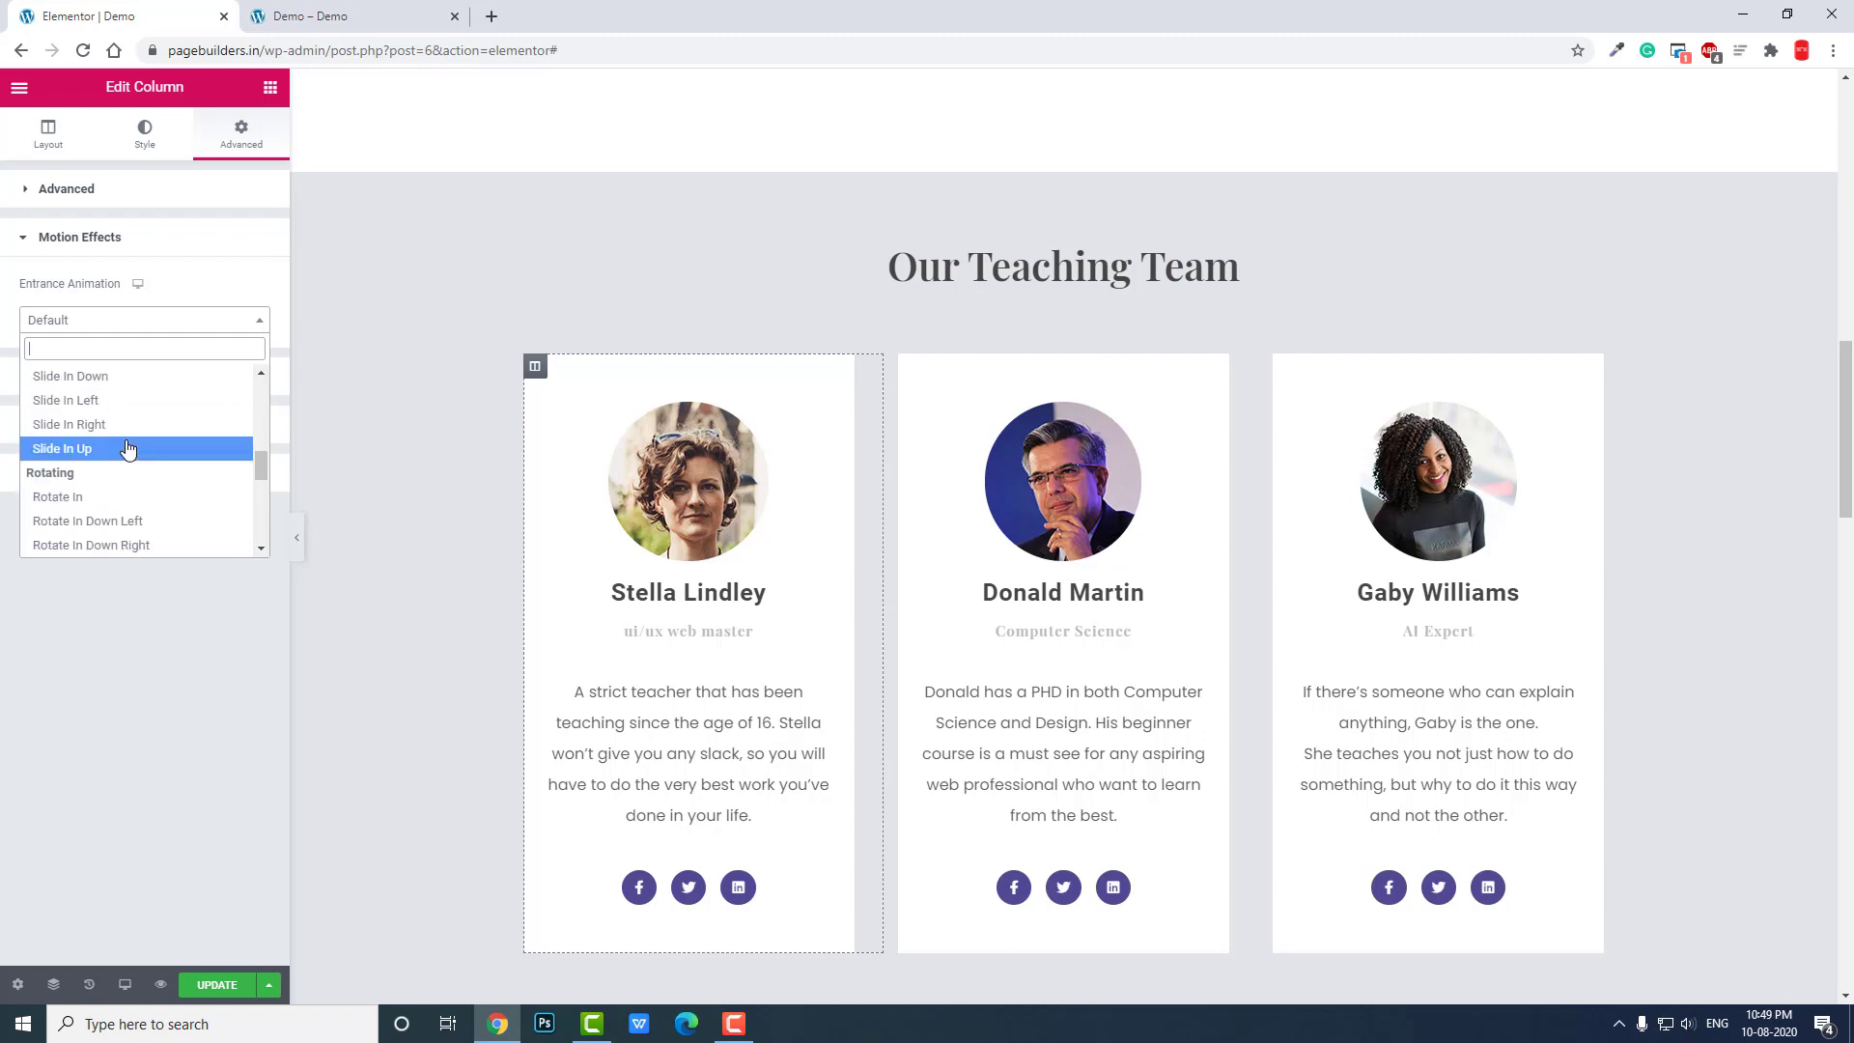
{"action": "left_click", "coordinate": [127, 450]}
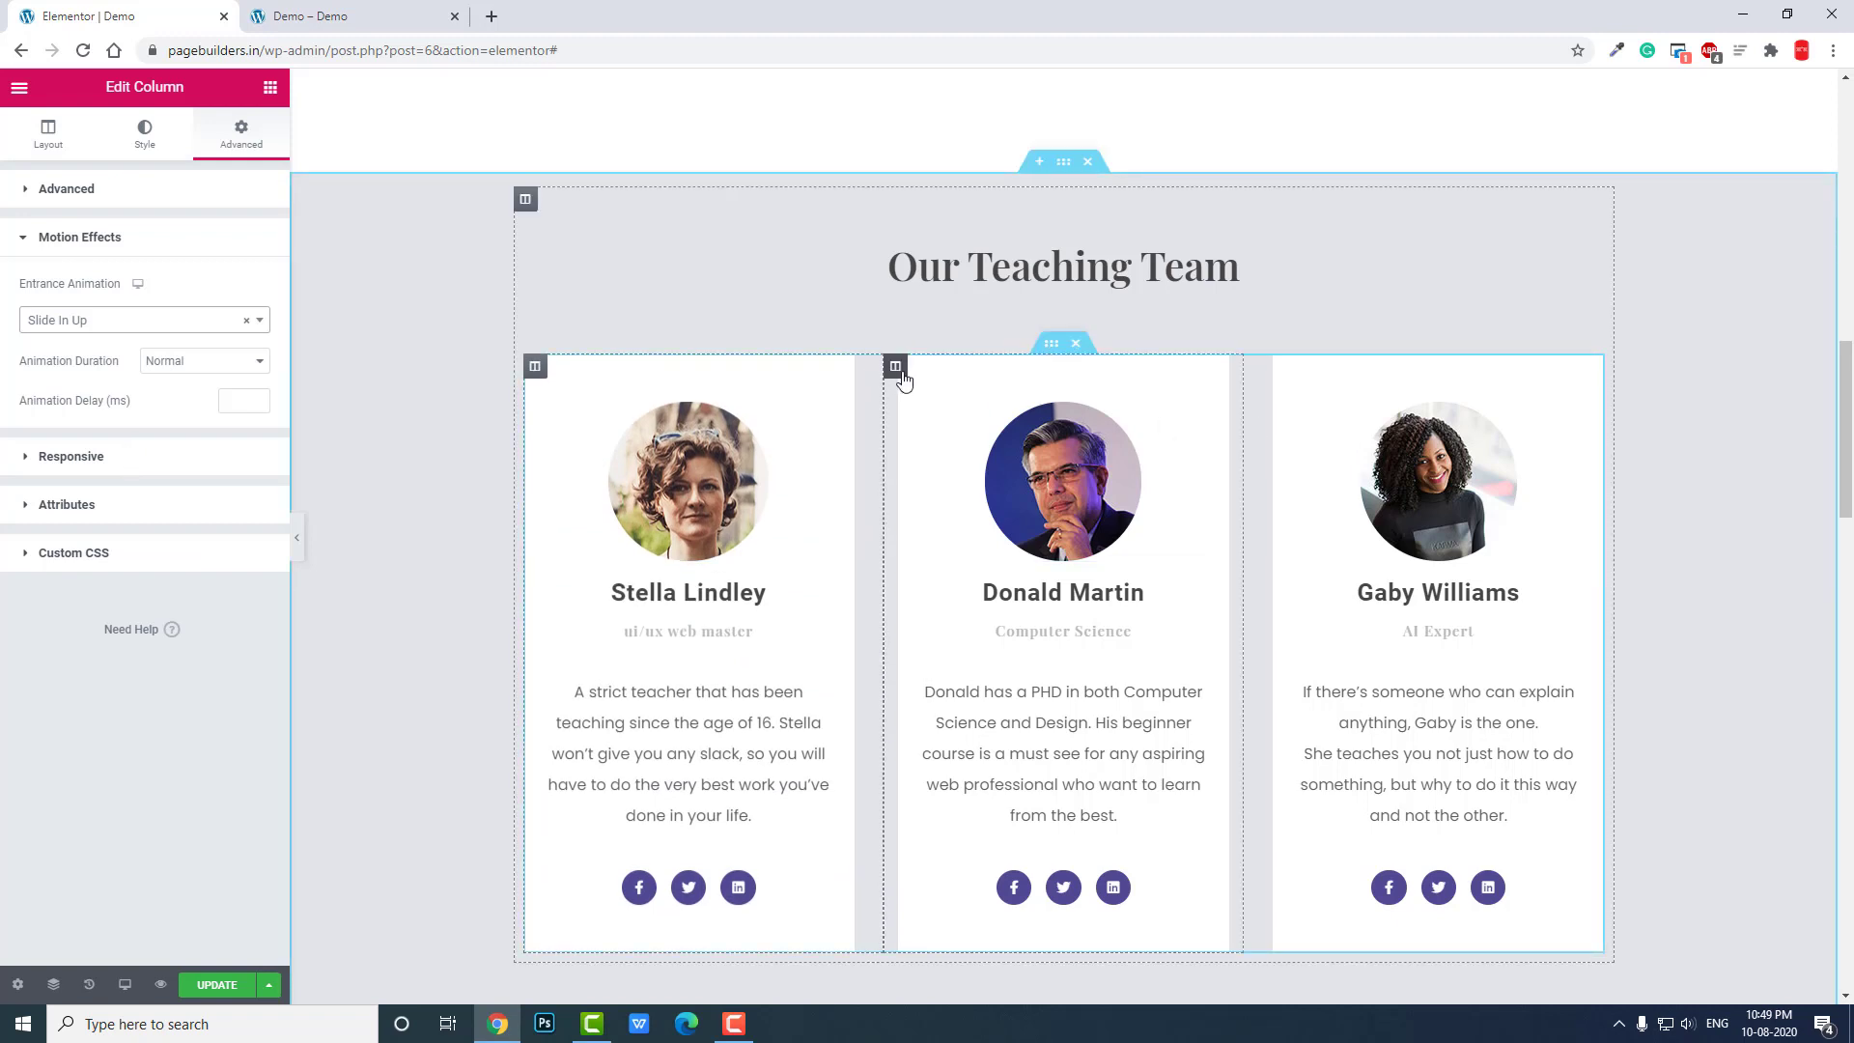
Set the entrance animation of the second team member's column under "Our Teaching Team" to Slide In Up
{"action": "left_click", "coordinate": [900, 373]}
{"action": "left_click", "coordinate": [241, 134]}
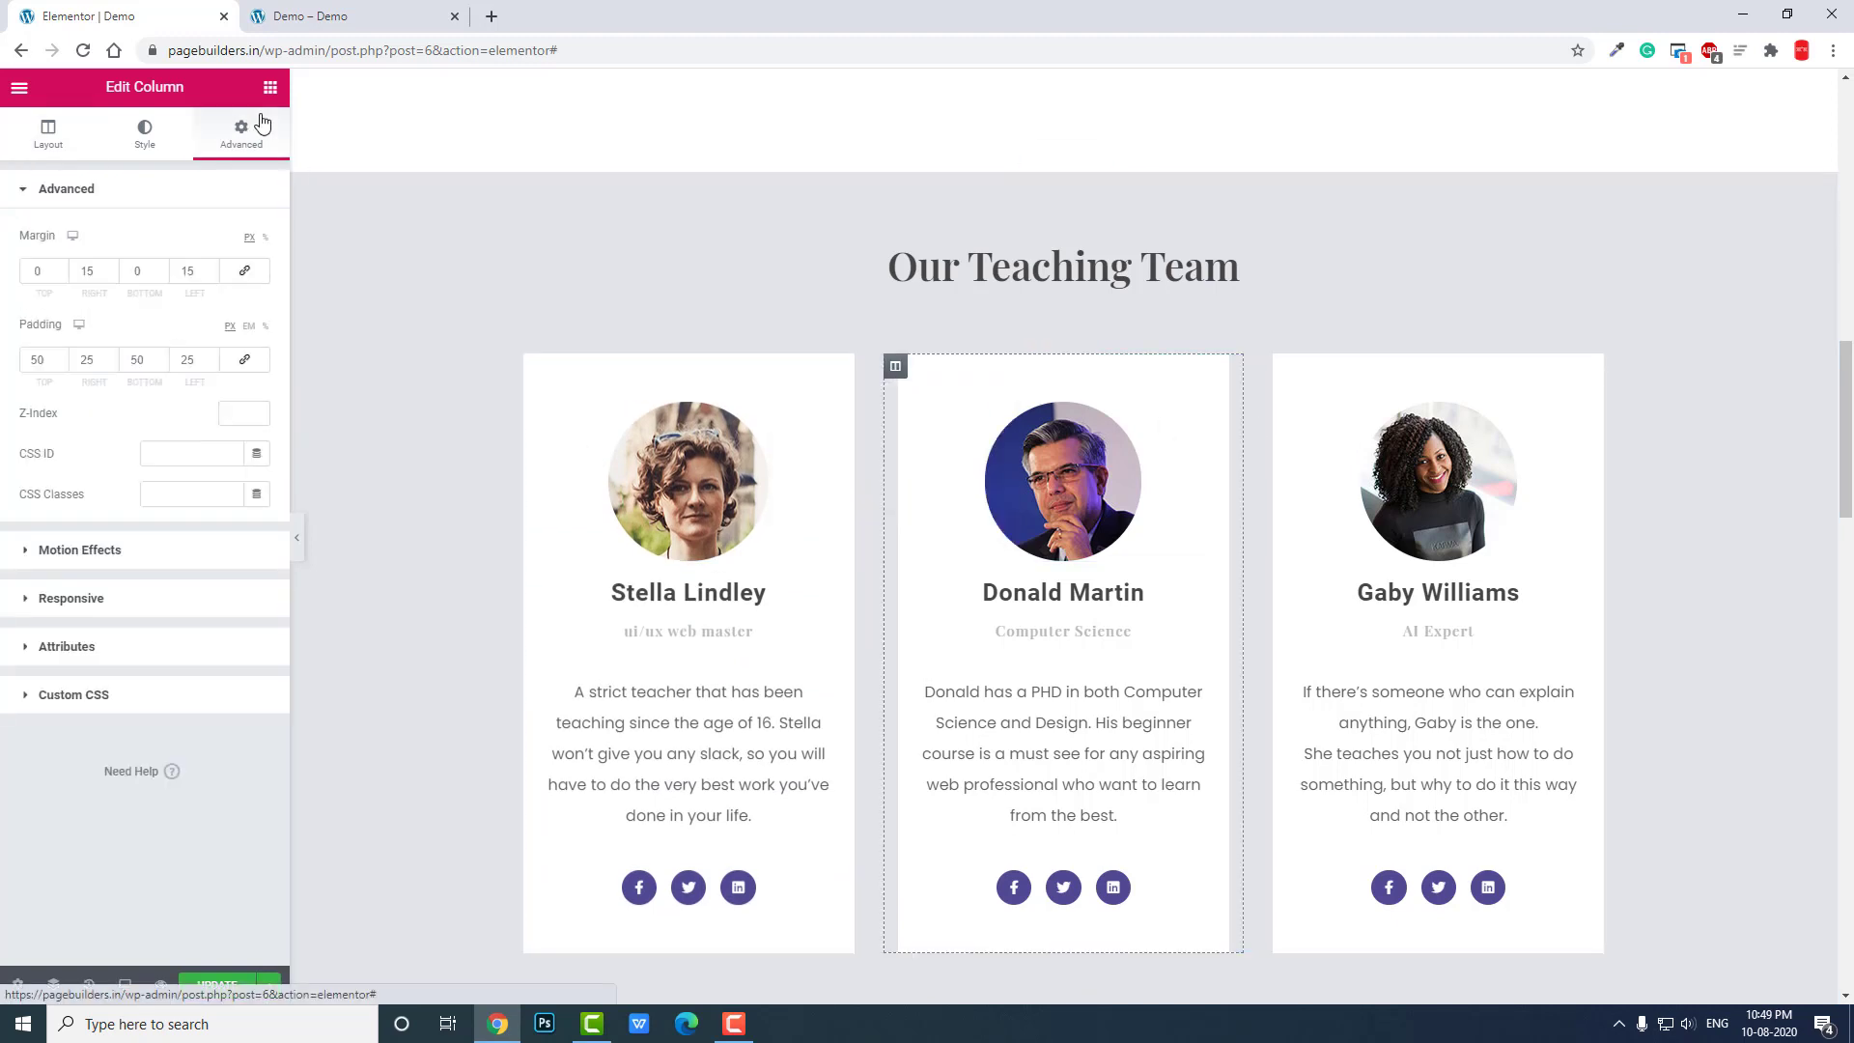
{"action": "left_click", "coordinate": [160, 545]}
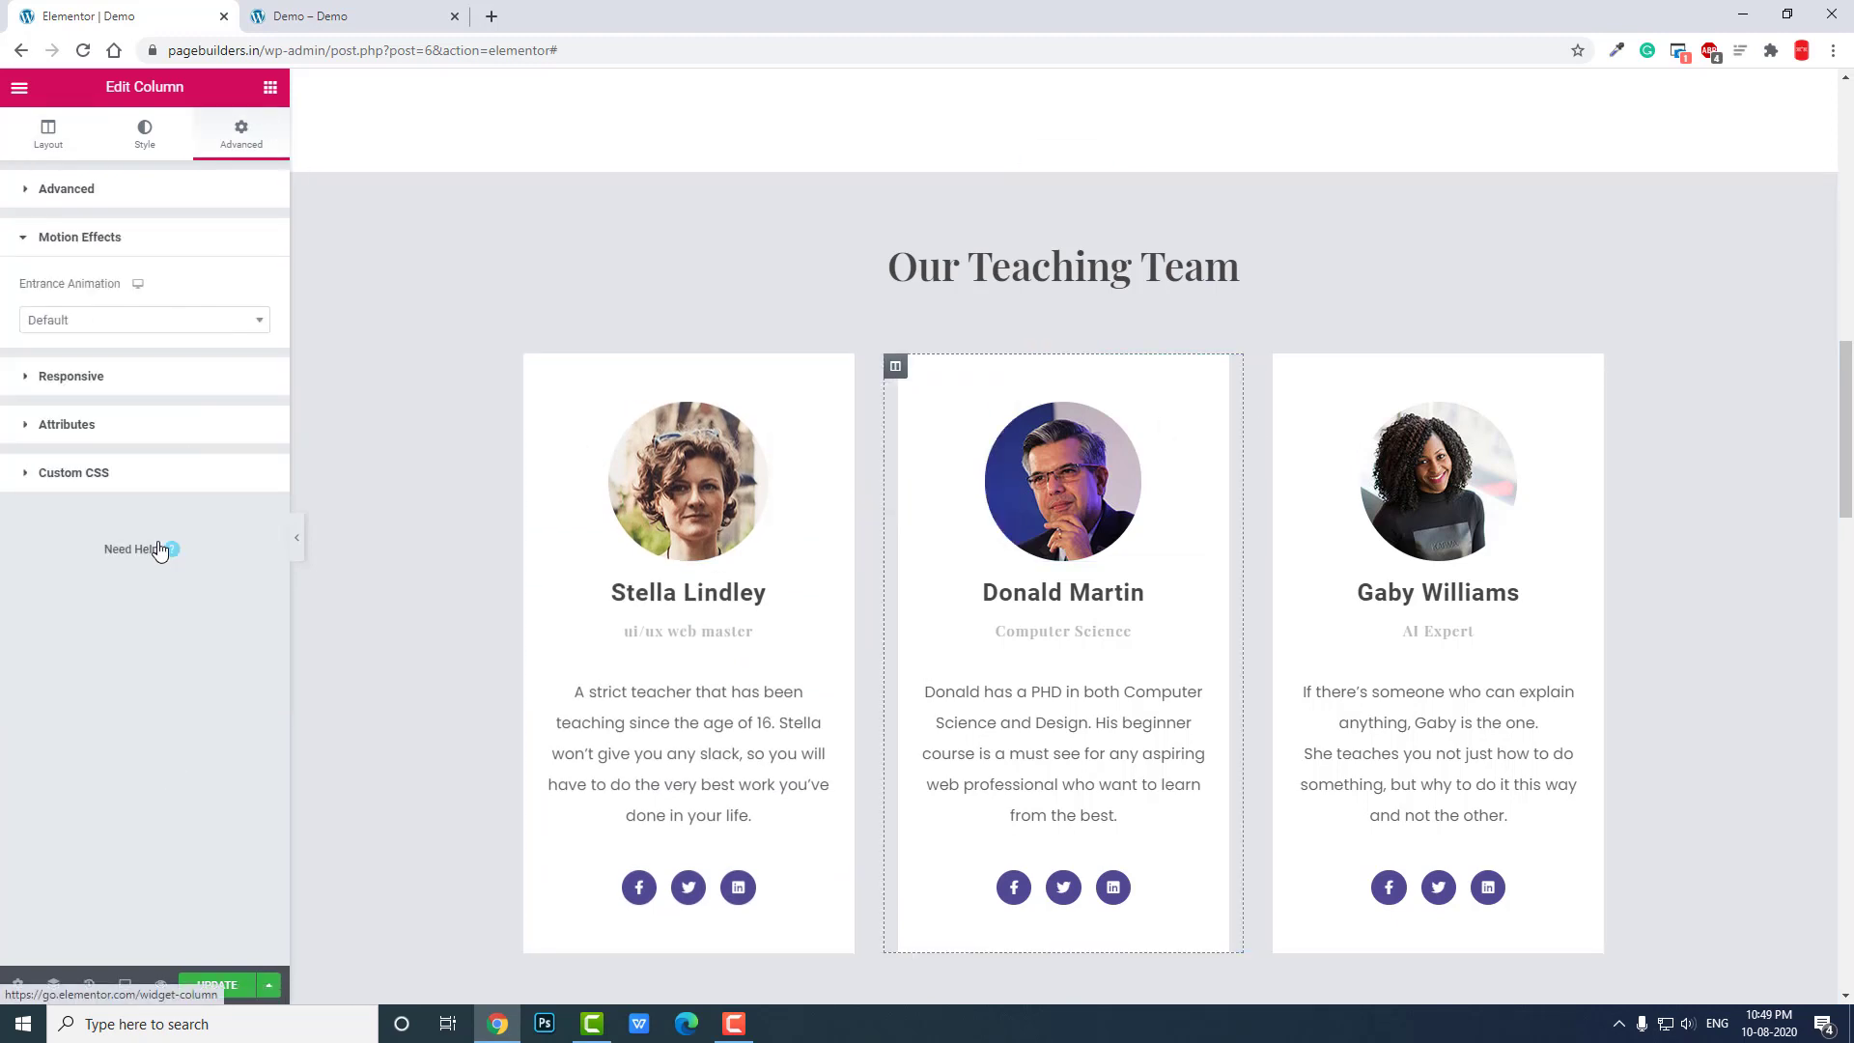
{"action": "left_click", "coordinate": [209, 319]}
{"action": "scroll", "coordinate": [153, 483], "scroll_direction": "down", "scroll_amount": 1}
{"action": "scroll", "coordinate": [156, 483], "scroll_direction": "down", "scroll_amount": 4}
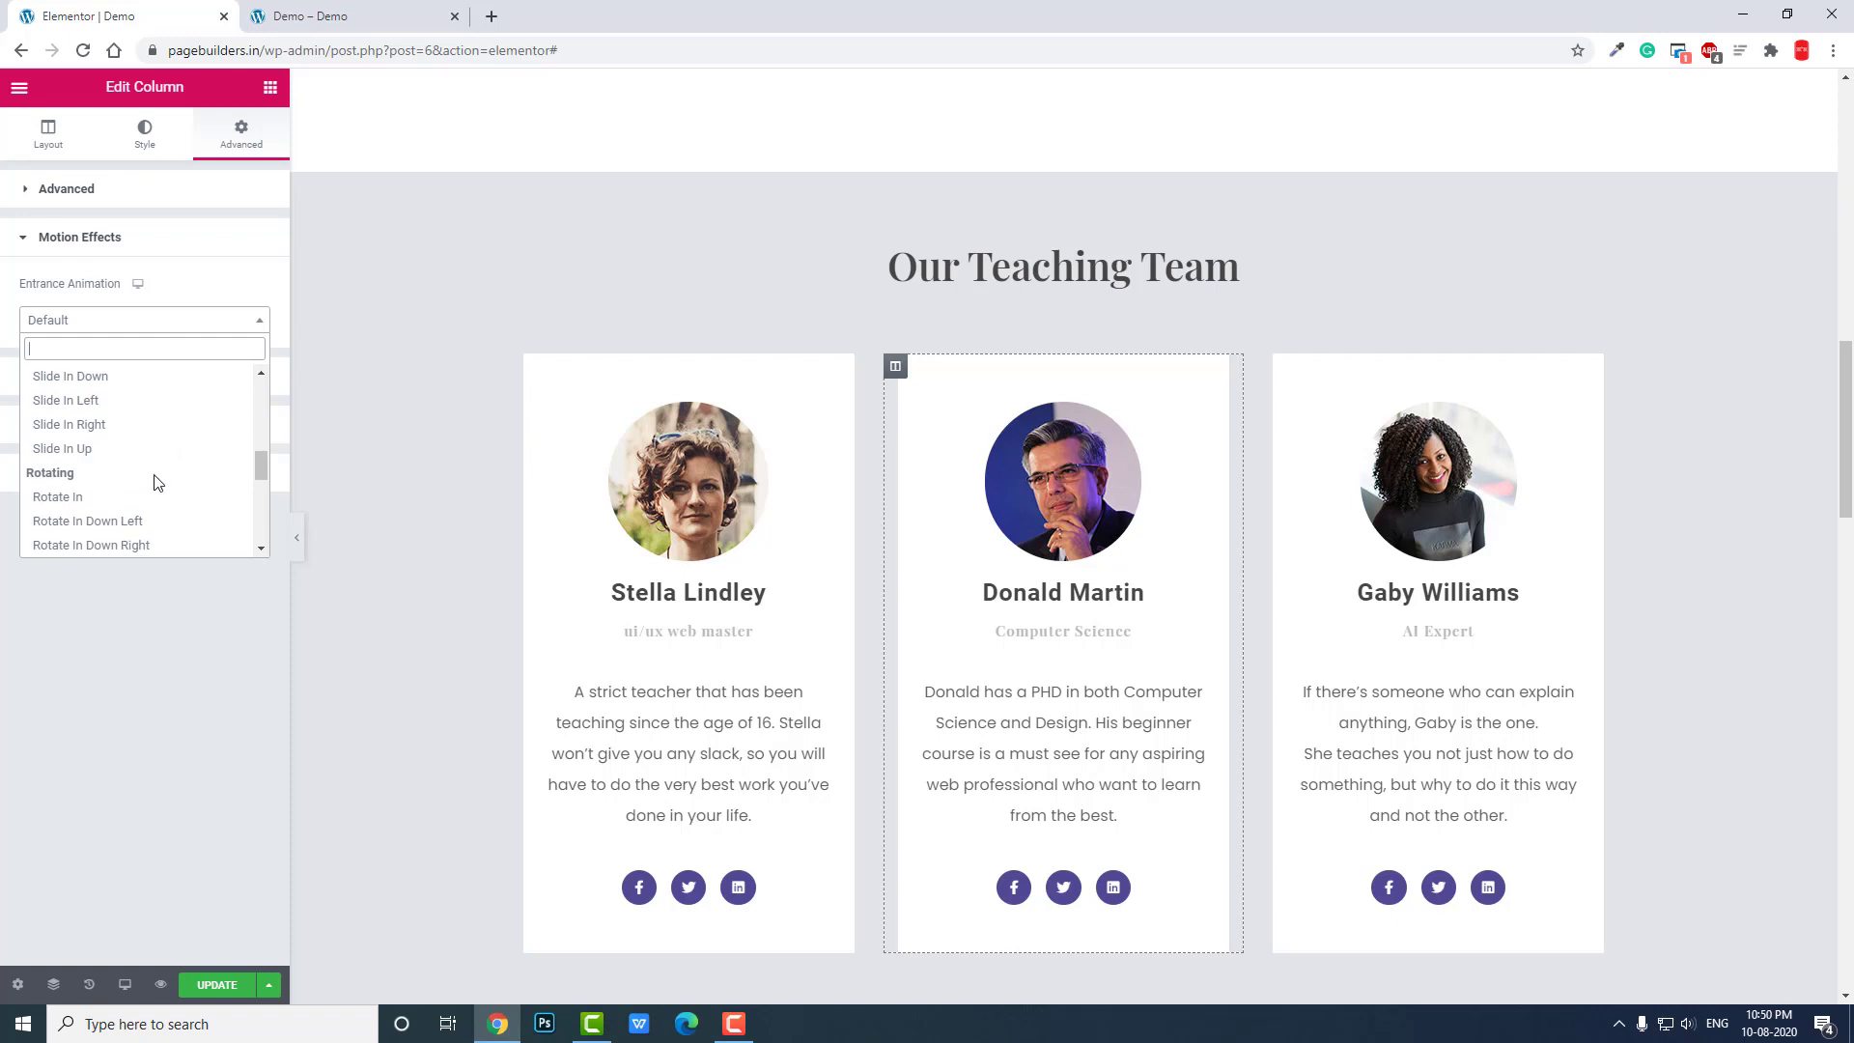
{"action": "left_click", "coordinate": [145, 450]}
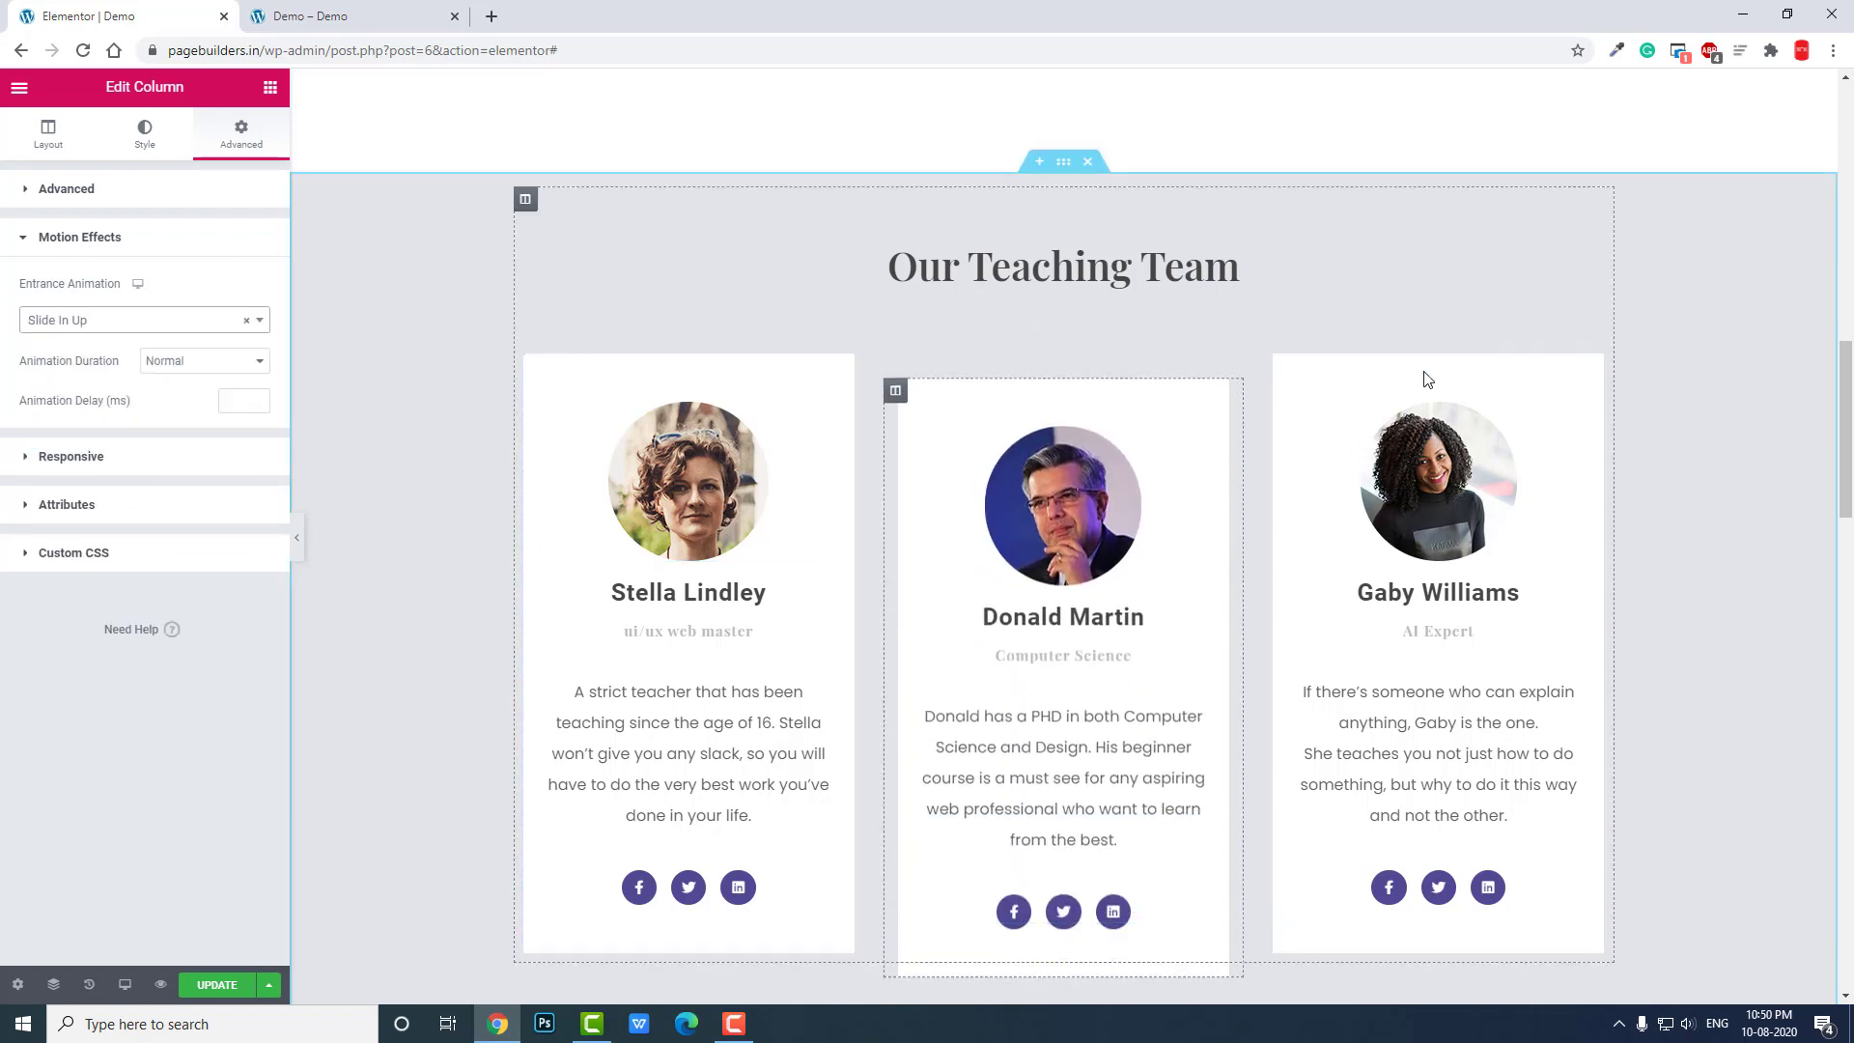
Set the entrance animation of the third team member's column to Slide In Up and update the page
{"action": "left_click", "coordinate": [1255, 367]}
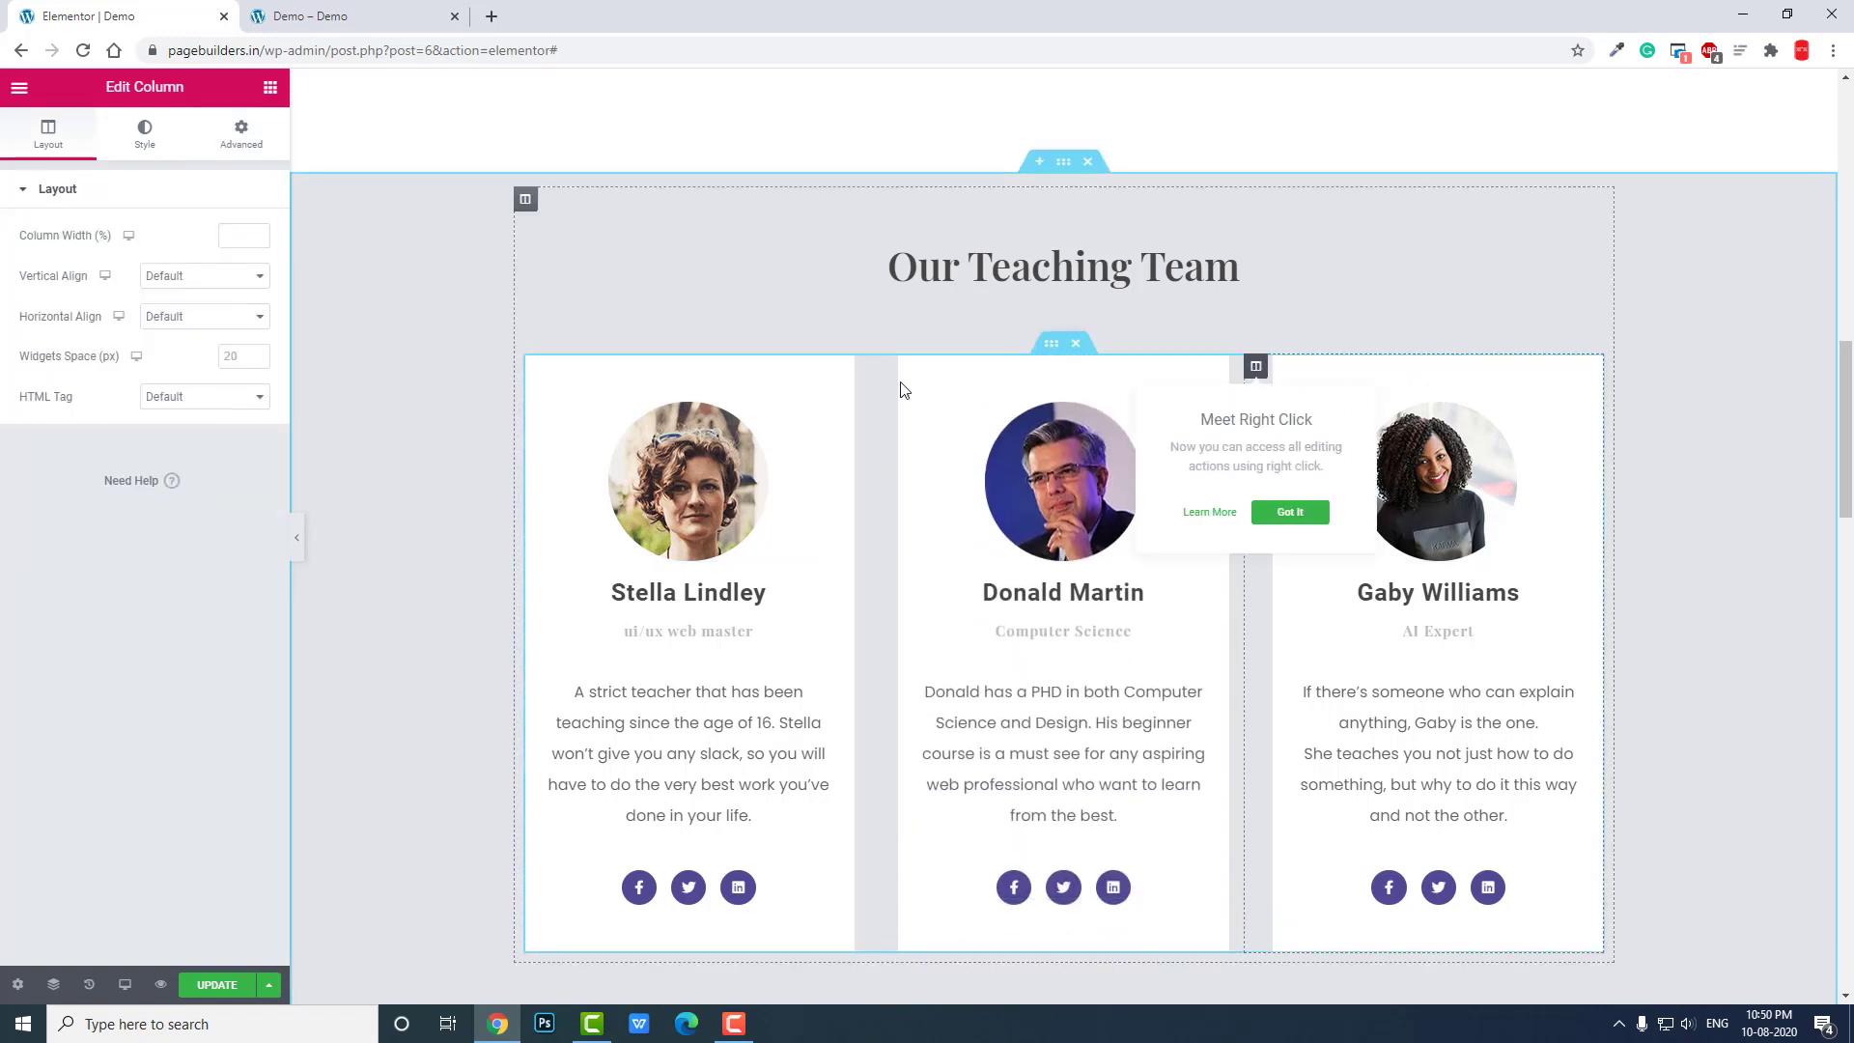
{"action": "left_click", "coordinate": [240, 135]}
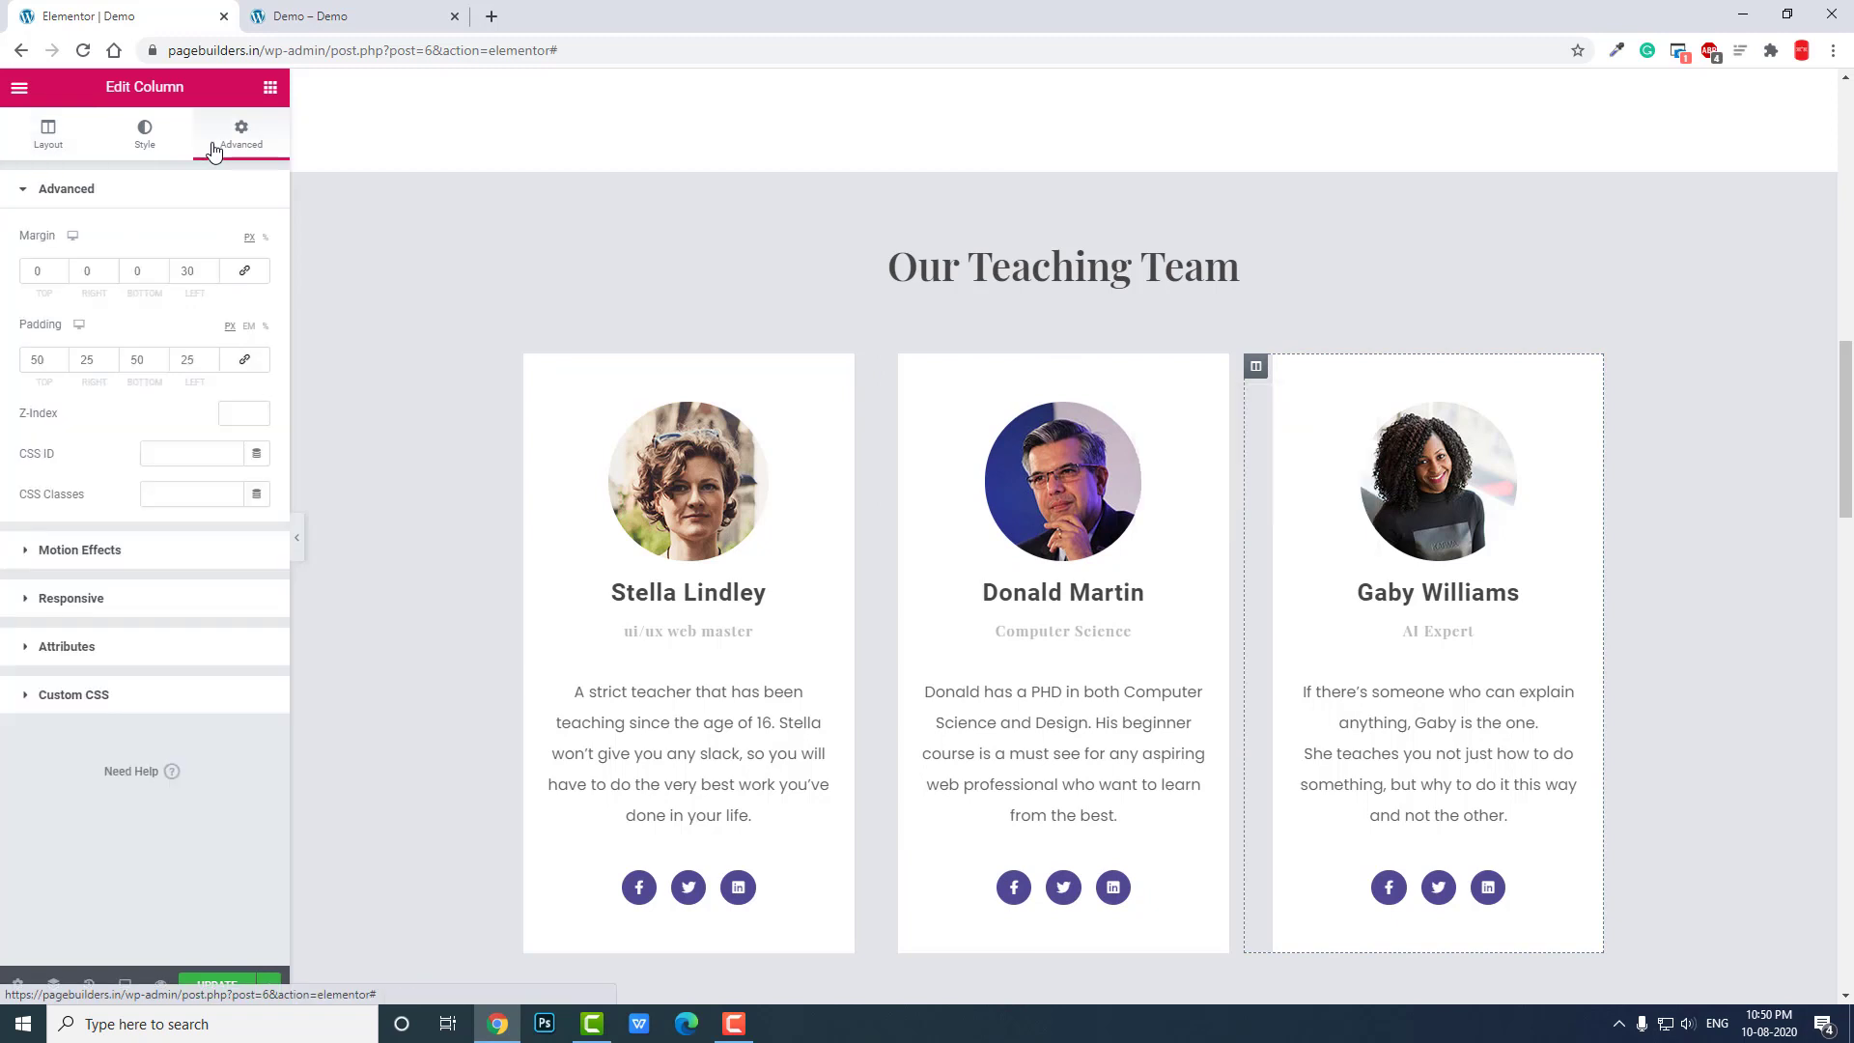
{"action": "left_click", "coordinate": [147, 551]}
{"action": "left_click", "coordinate": [148, 317]}
{"action": "scroll", "coordinate": [131, 525], "scroll_direction": "down", "scroll_amount": 1}
{"action": "scroll", "coordinate": [131, 524], "scroll_direction": "down", "scroll_amount": 5}
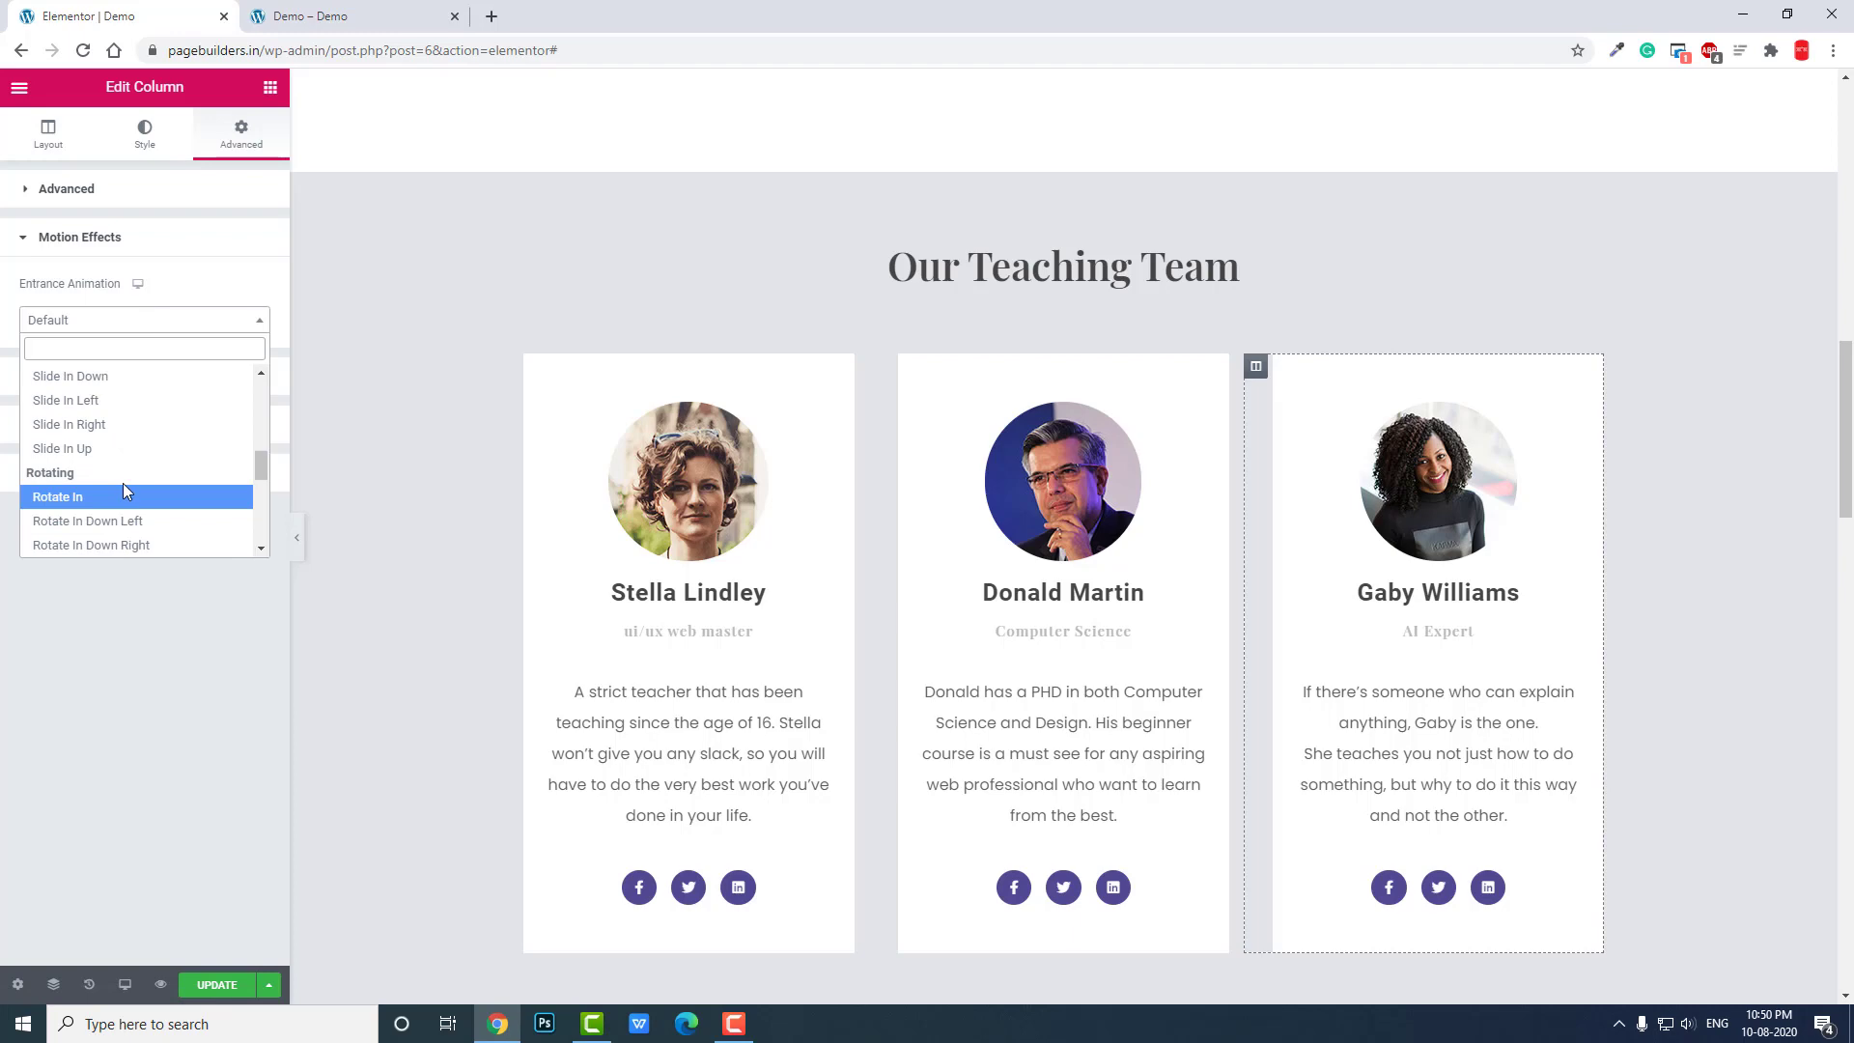
{"action": "left_click", "coordinate": [128, 450]}
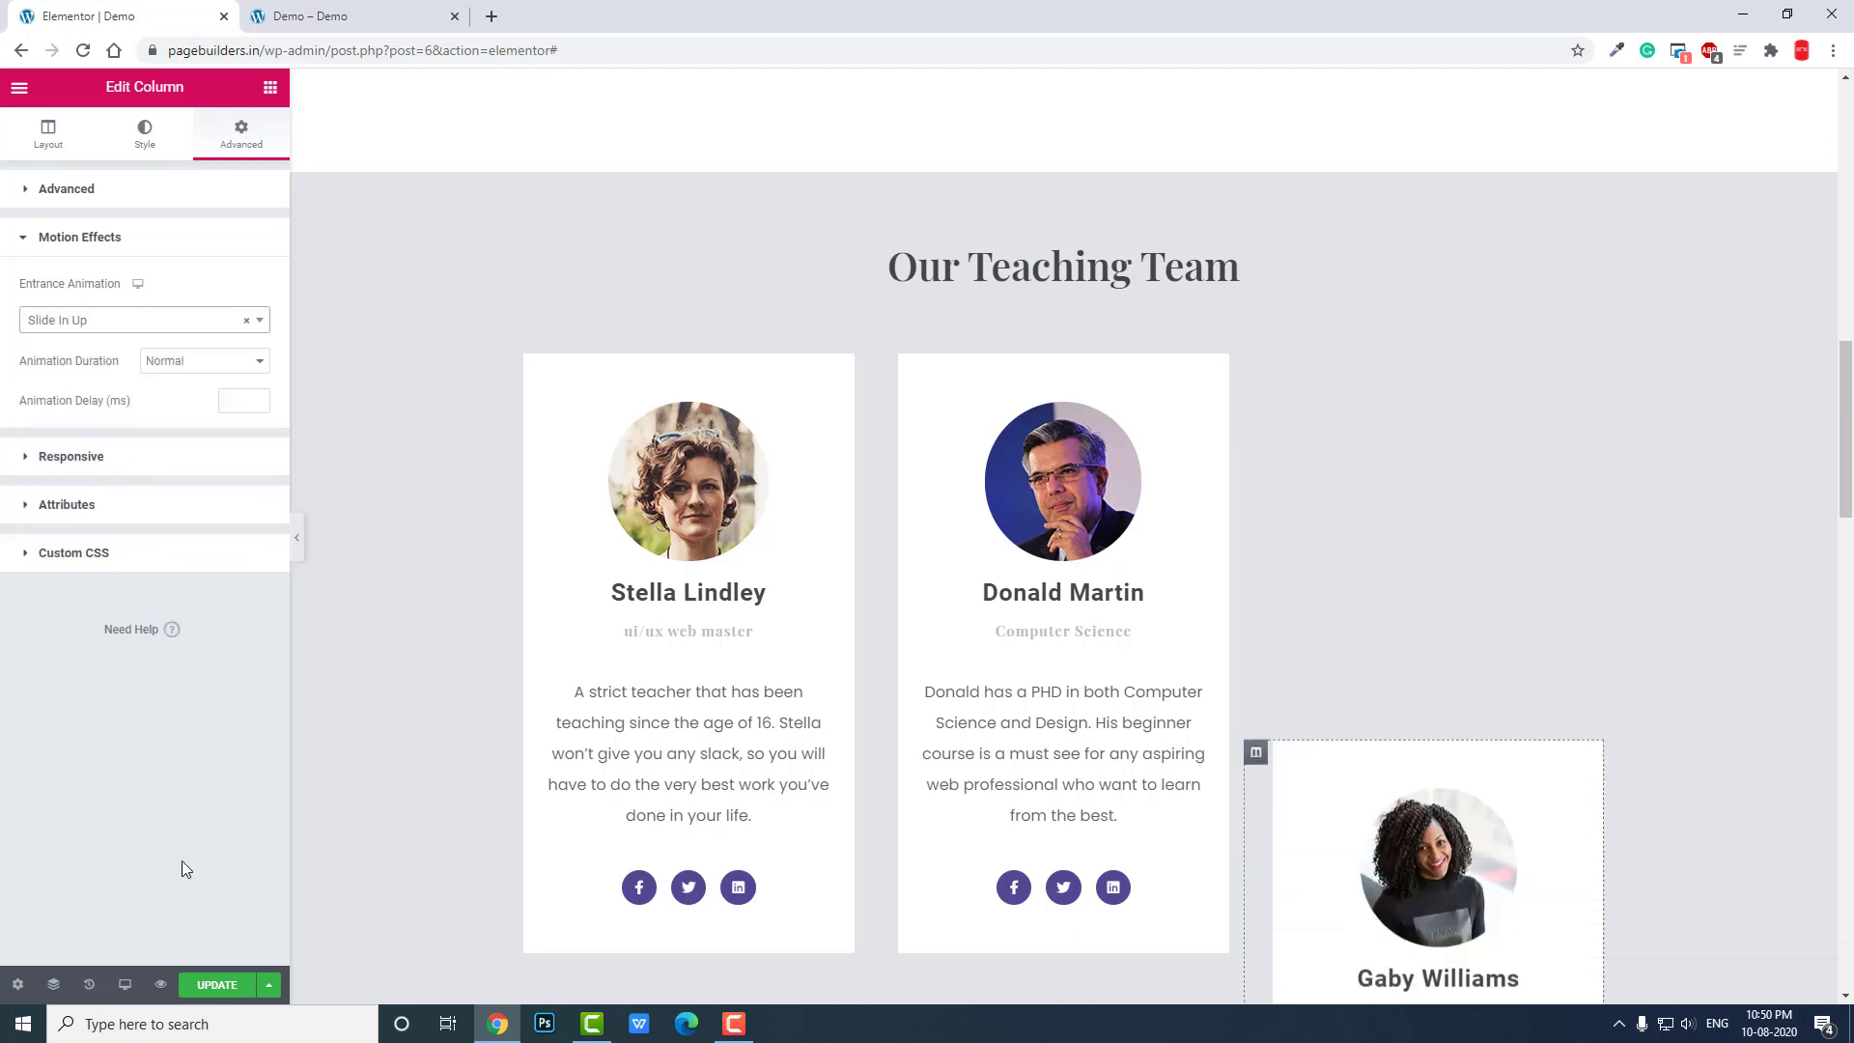
{"action": "left_click", "coordinate": [220, 983]}
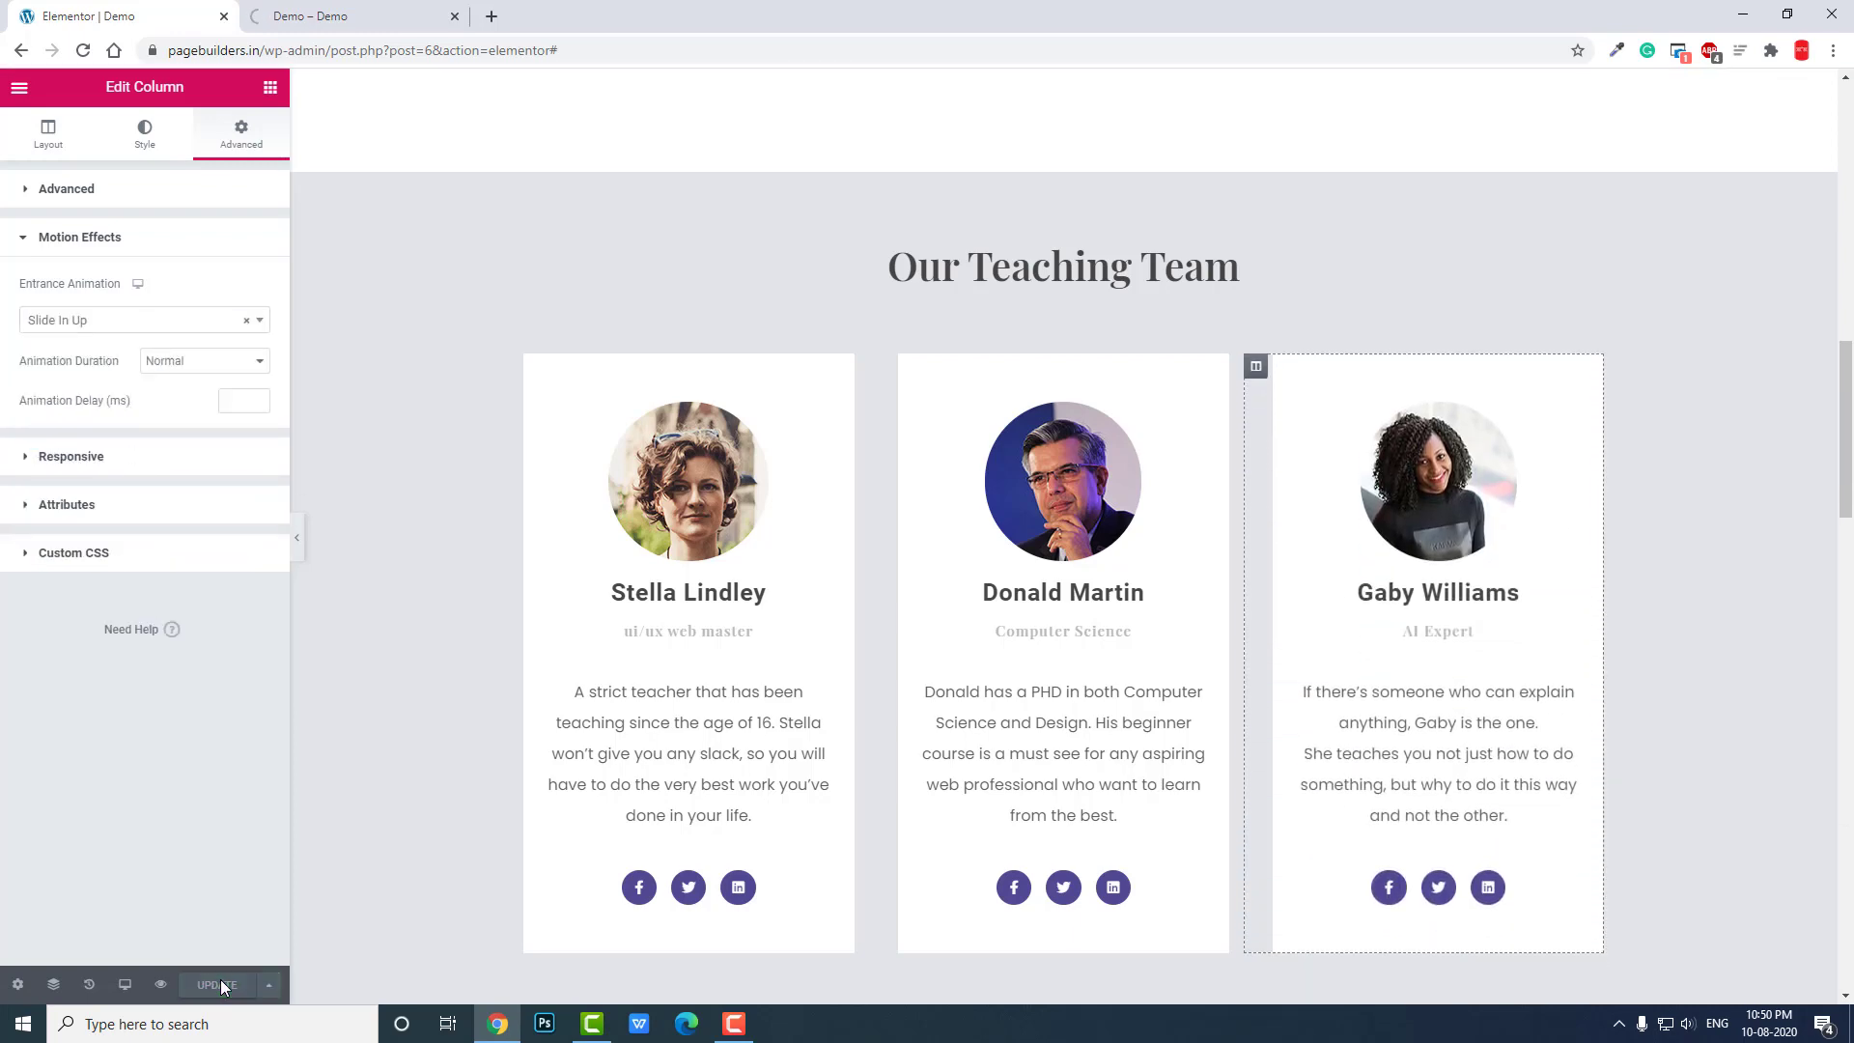
Switch to the Demo page preview and examine how the "Who is it for?" and "Our Teaching Team" columns animate on scrolling
{"action": "left_click", "coordinate": [309, 17]}
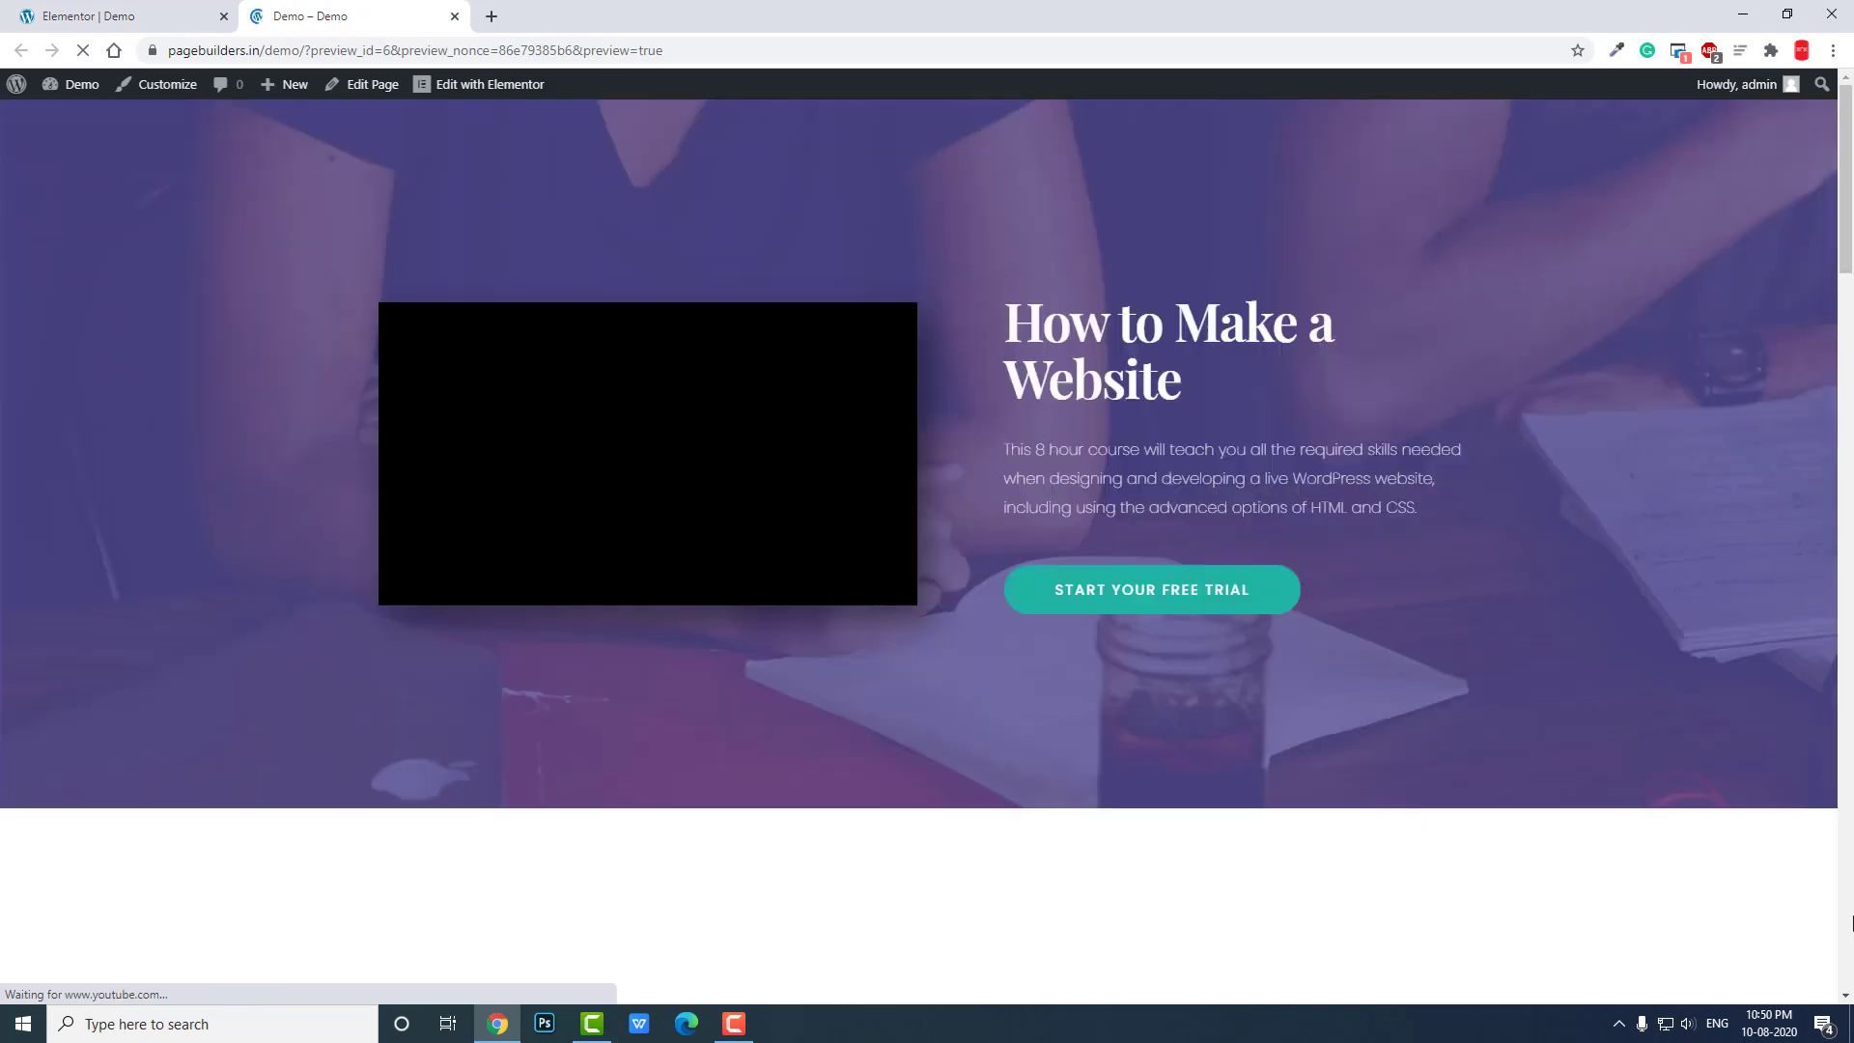
{"action": "left_click", "coordinate": [90, 84]}
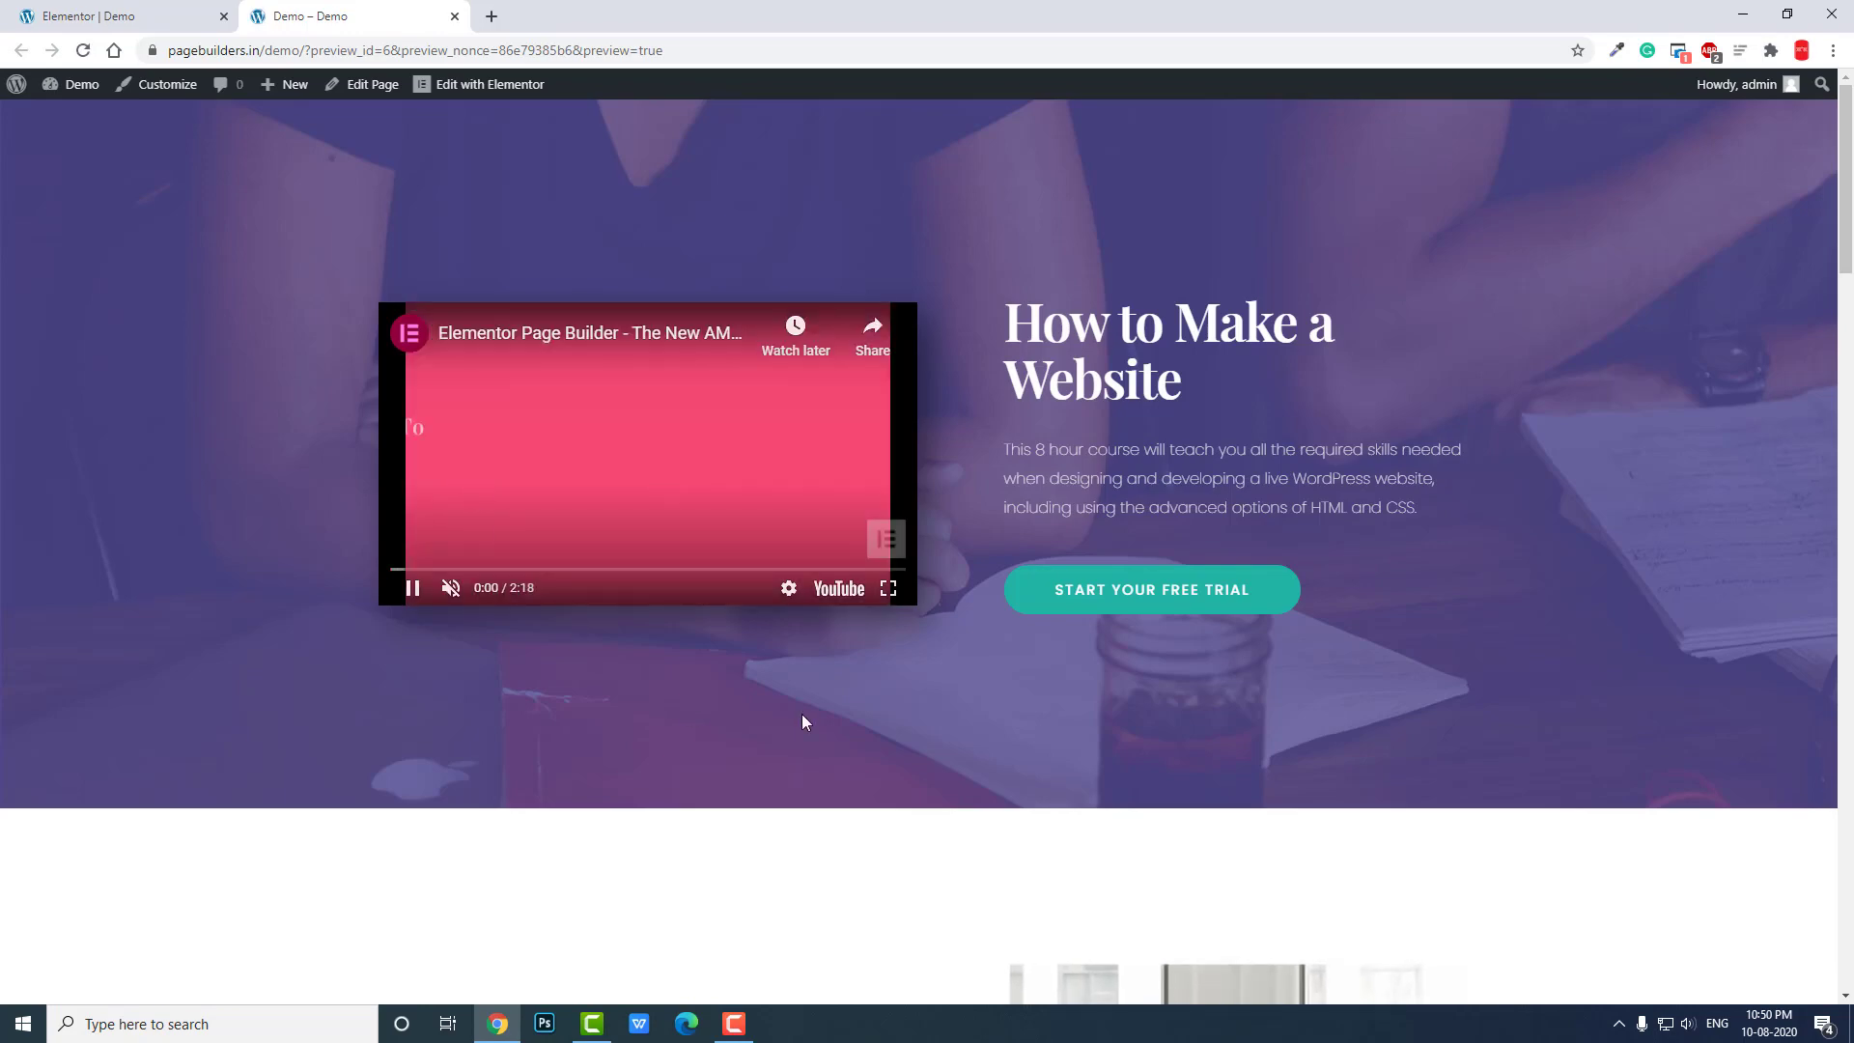
{"action": "scroll", "coordinate": [802, 720], "scroll_direction": "down", "scroll_amount": 10}
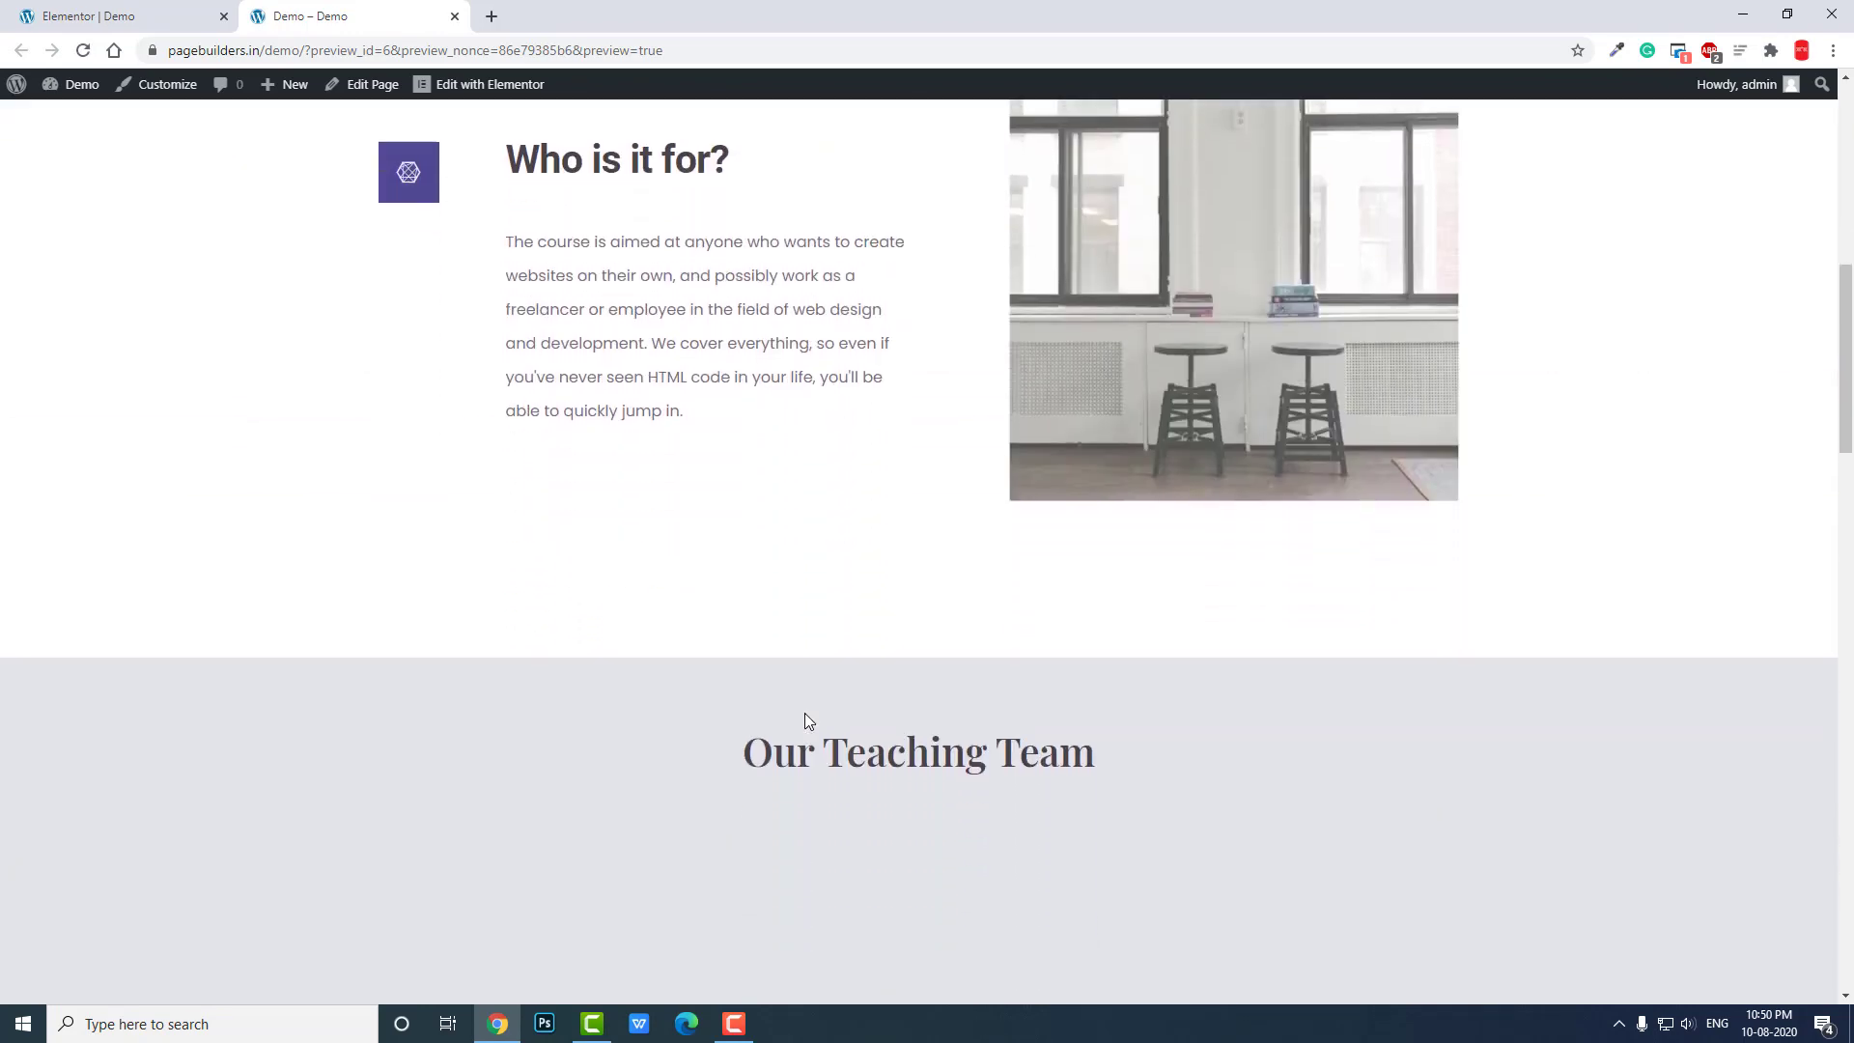
{"action": "scroll", "coordinate": [806, 720], "scroll_direction": "down", "scroll_amount": 5}
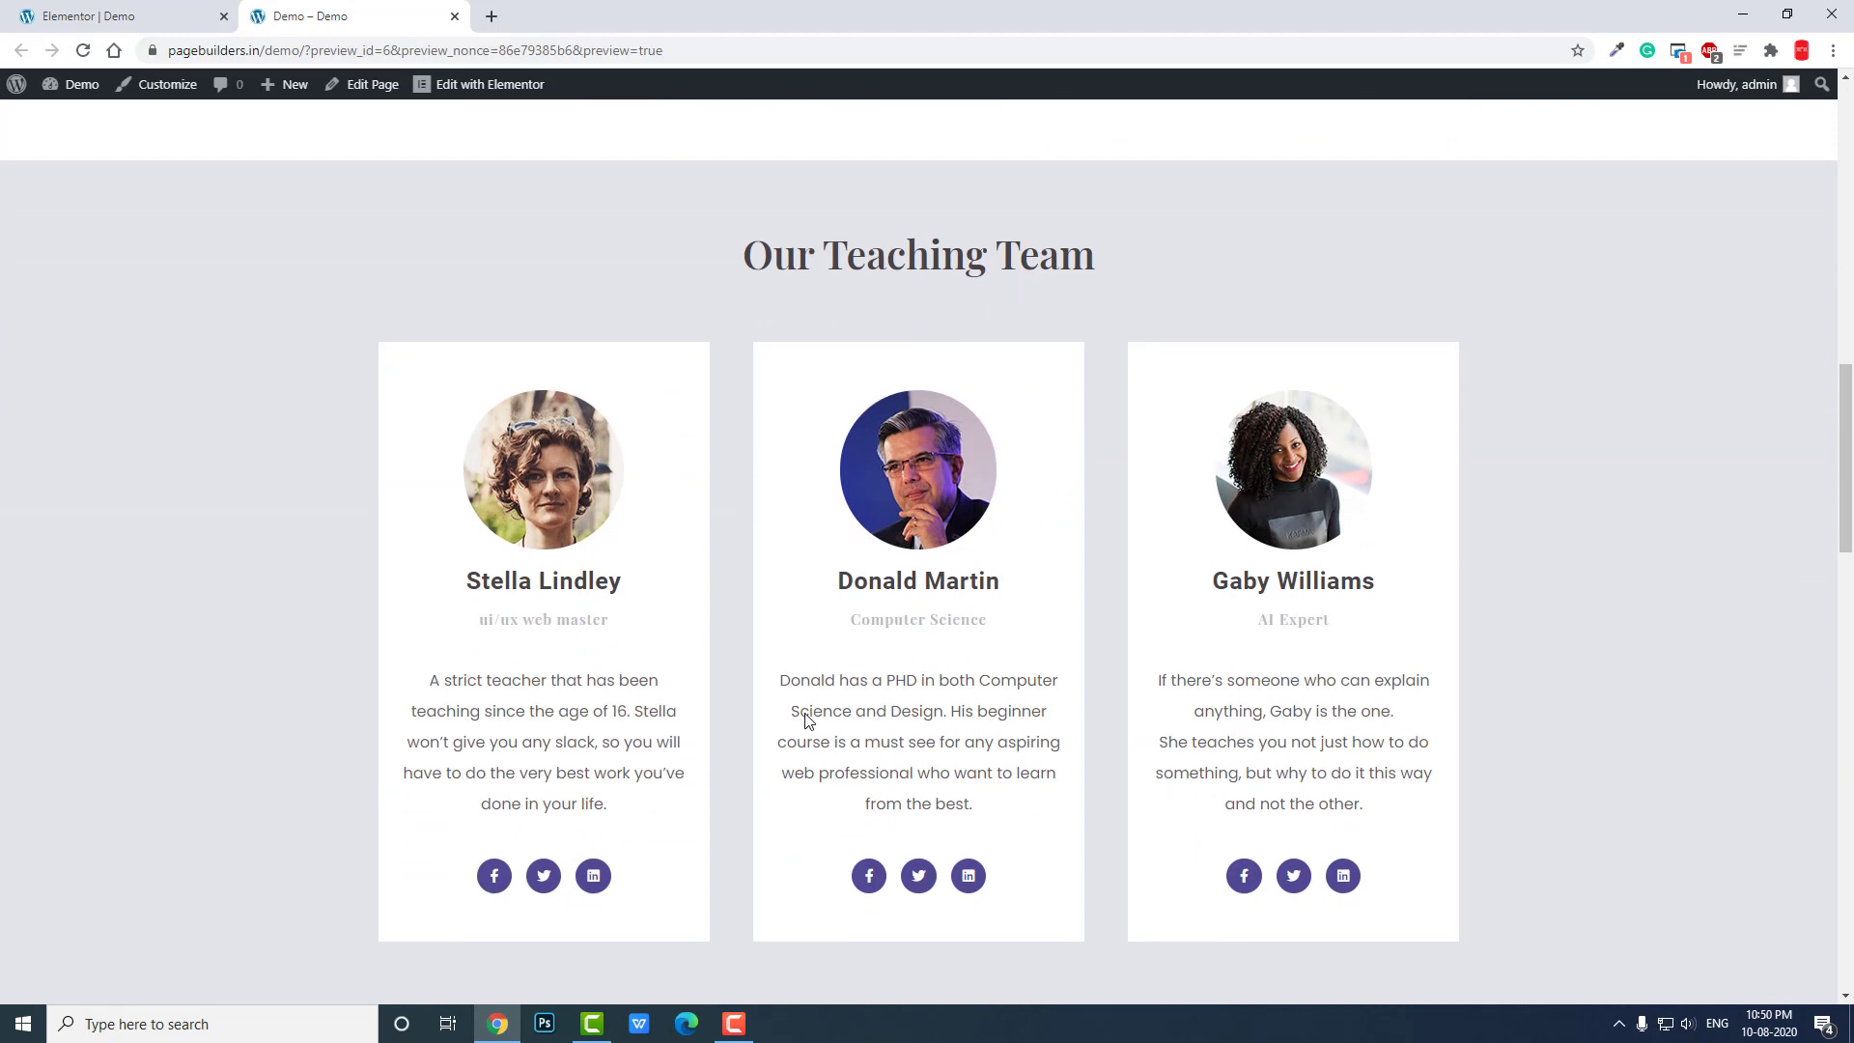
{"action": "scroll", "coordinate": [806, 720], "scroll_direction": "down", "scroll_amount": 1}
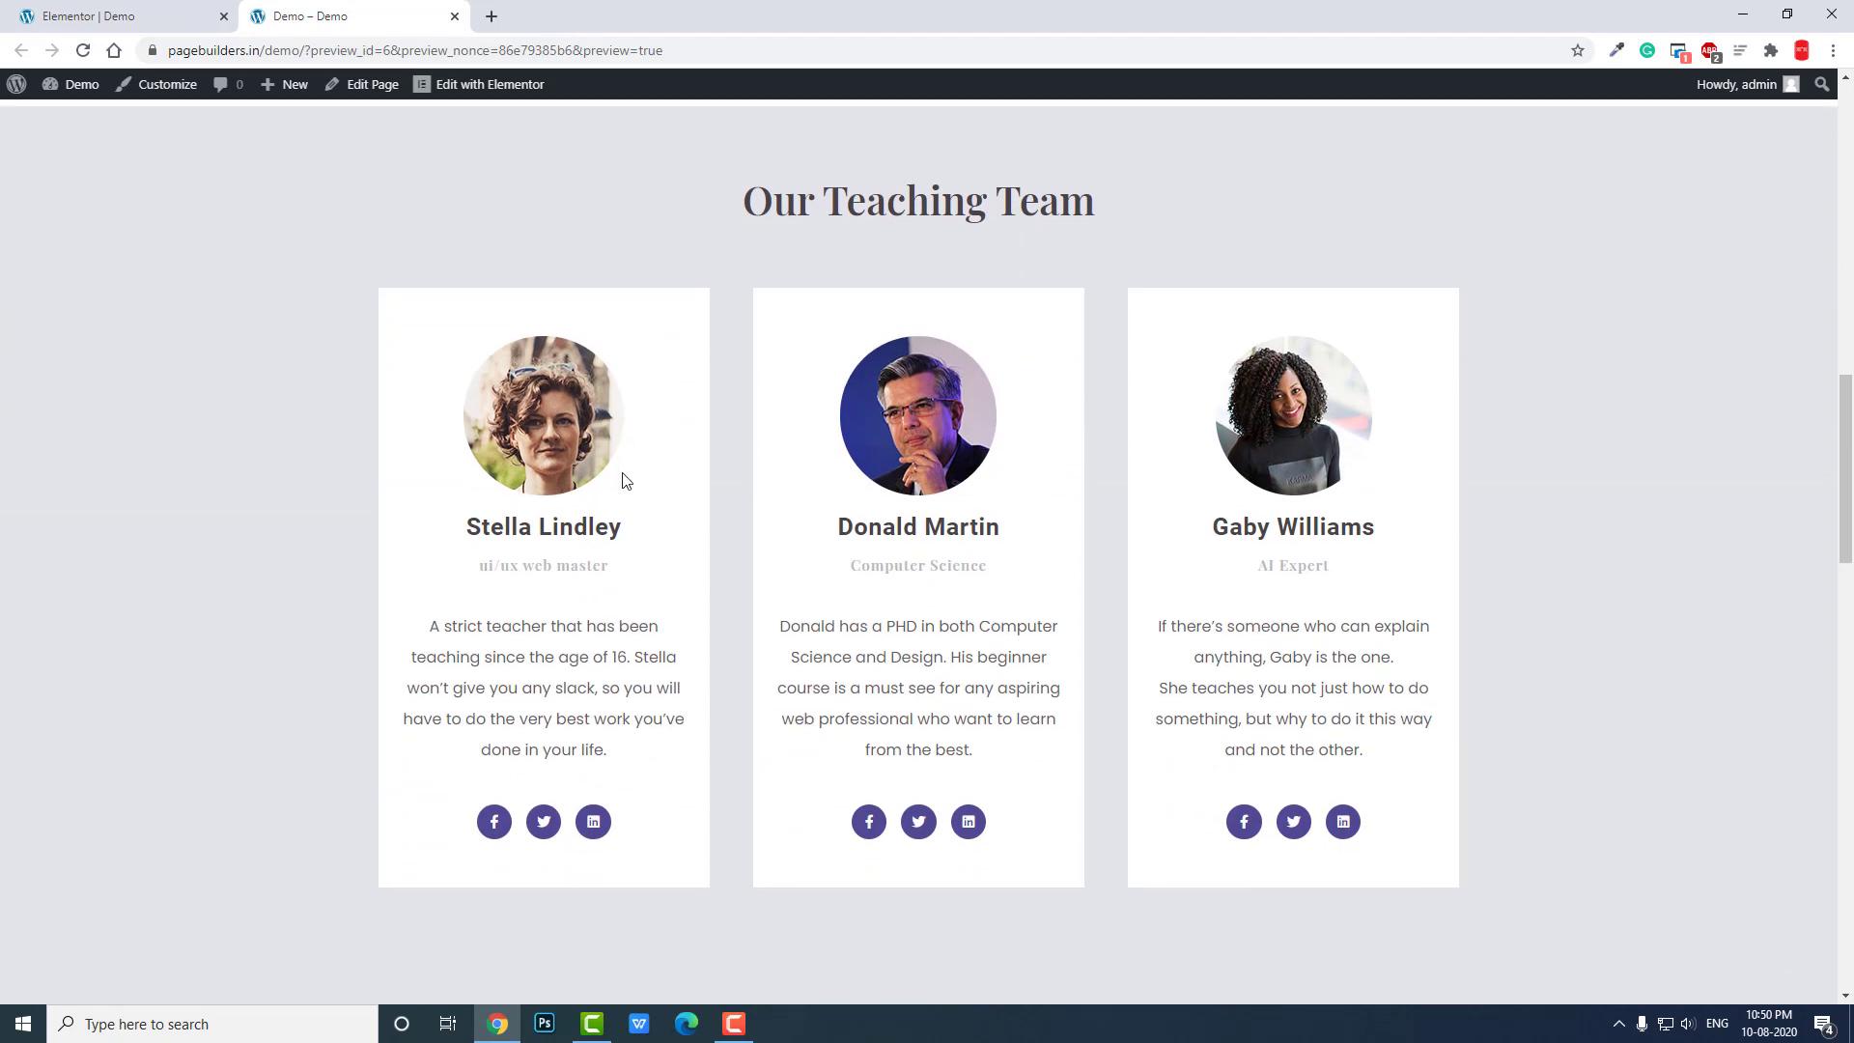
{"action": "scroll", "coordinate": [626, 480], "scroll_direction": "up", "scroll_amount": 10}
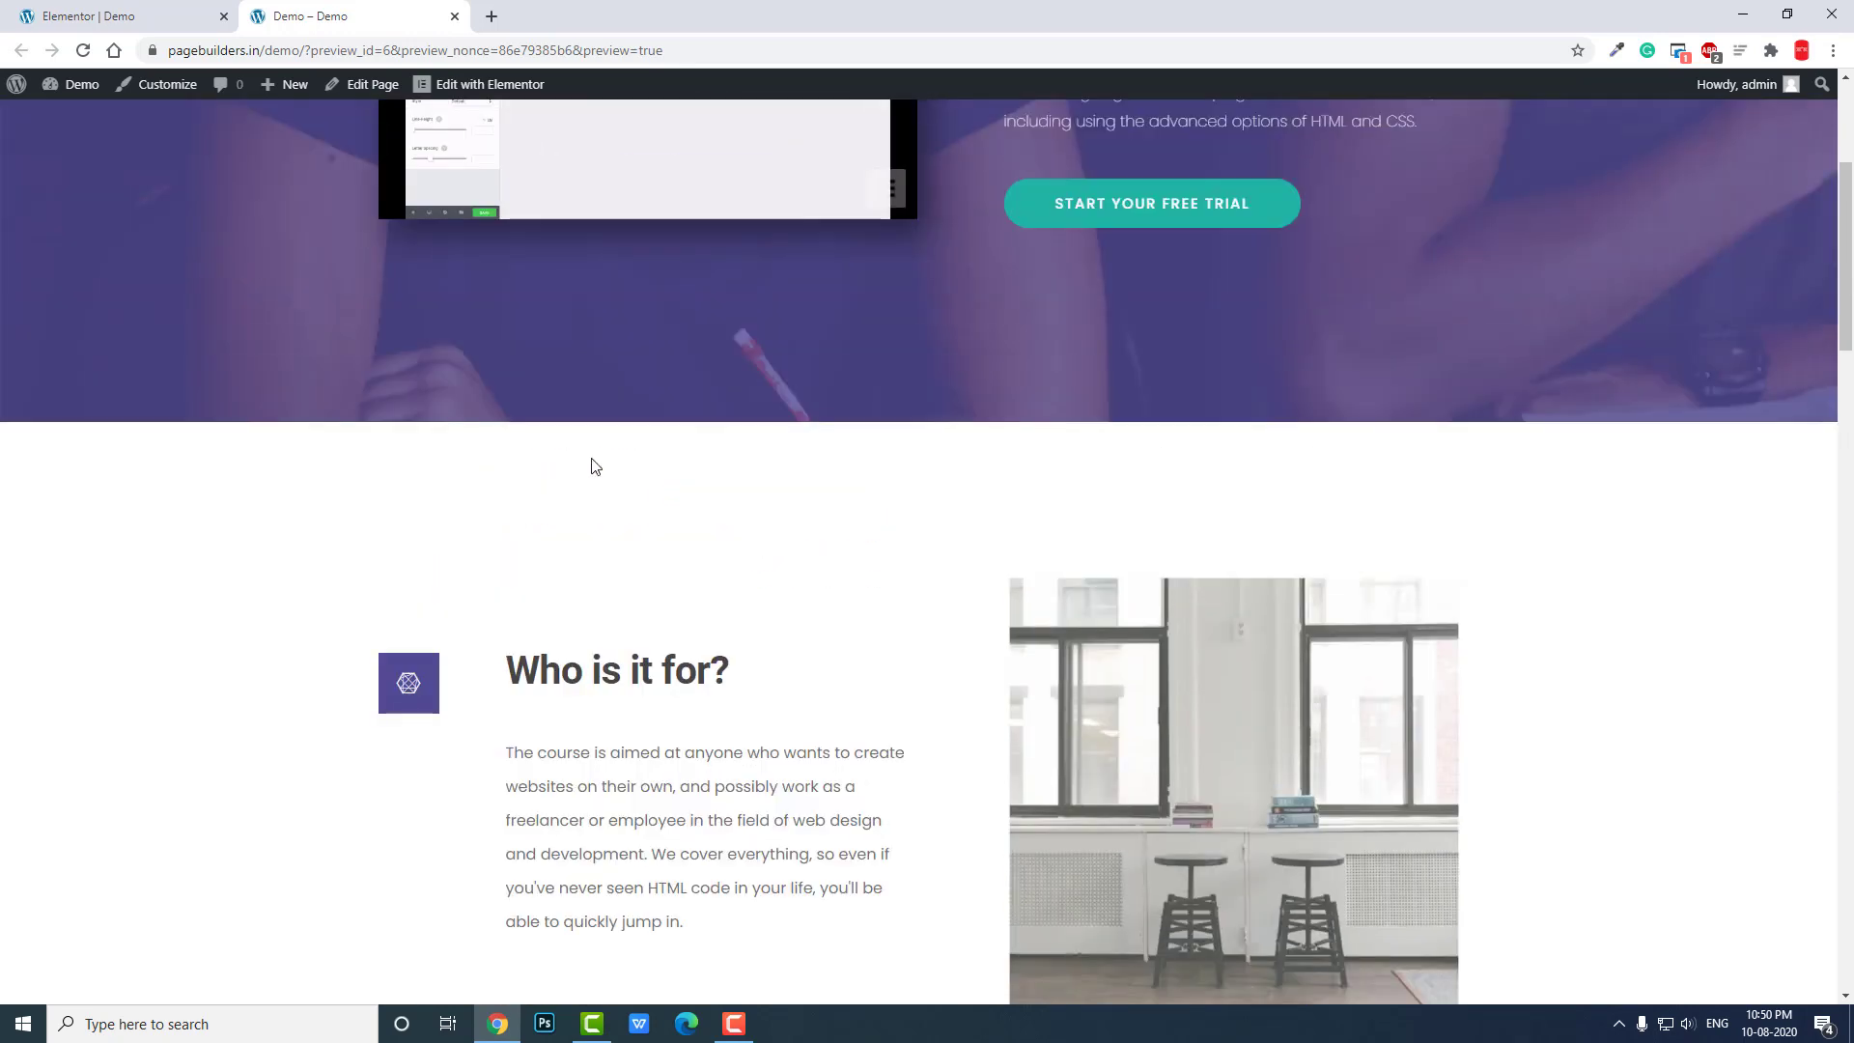
Return to the Elementor editor and set the first team member column's animation duration to Slow
{"action": "left_click", "coordinate": [29, 14]}
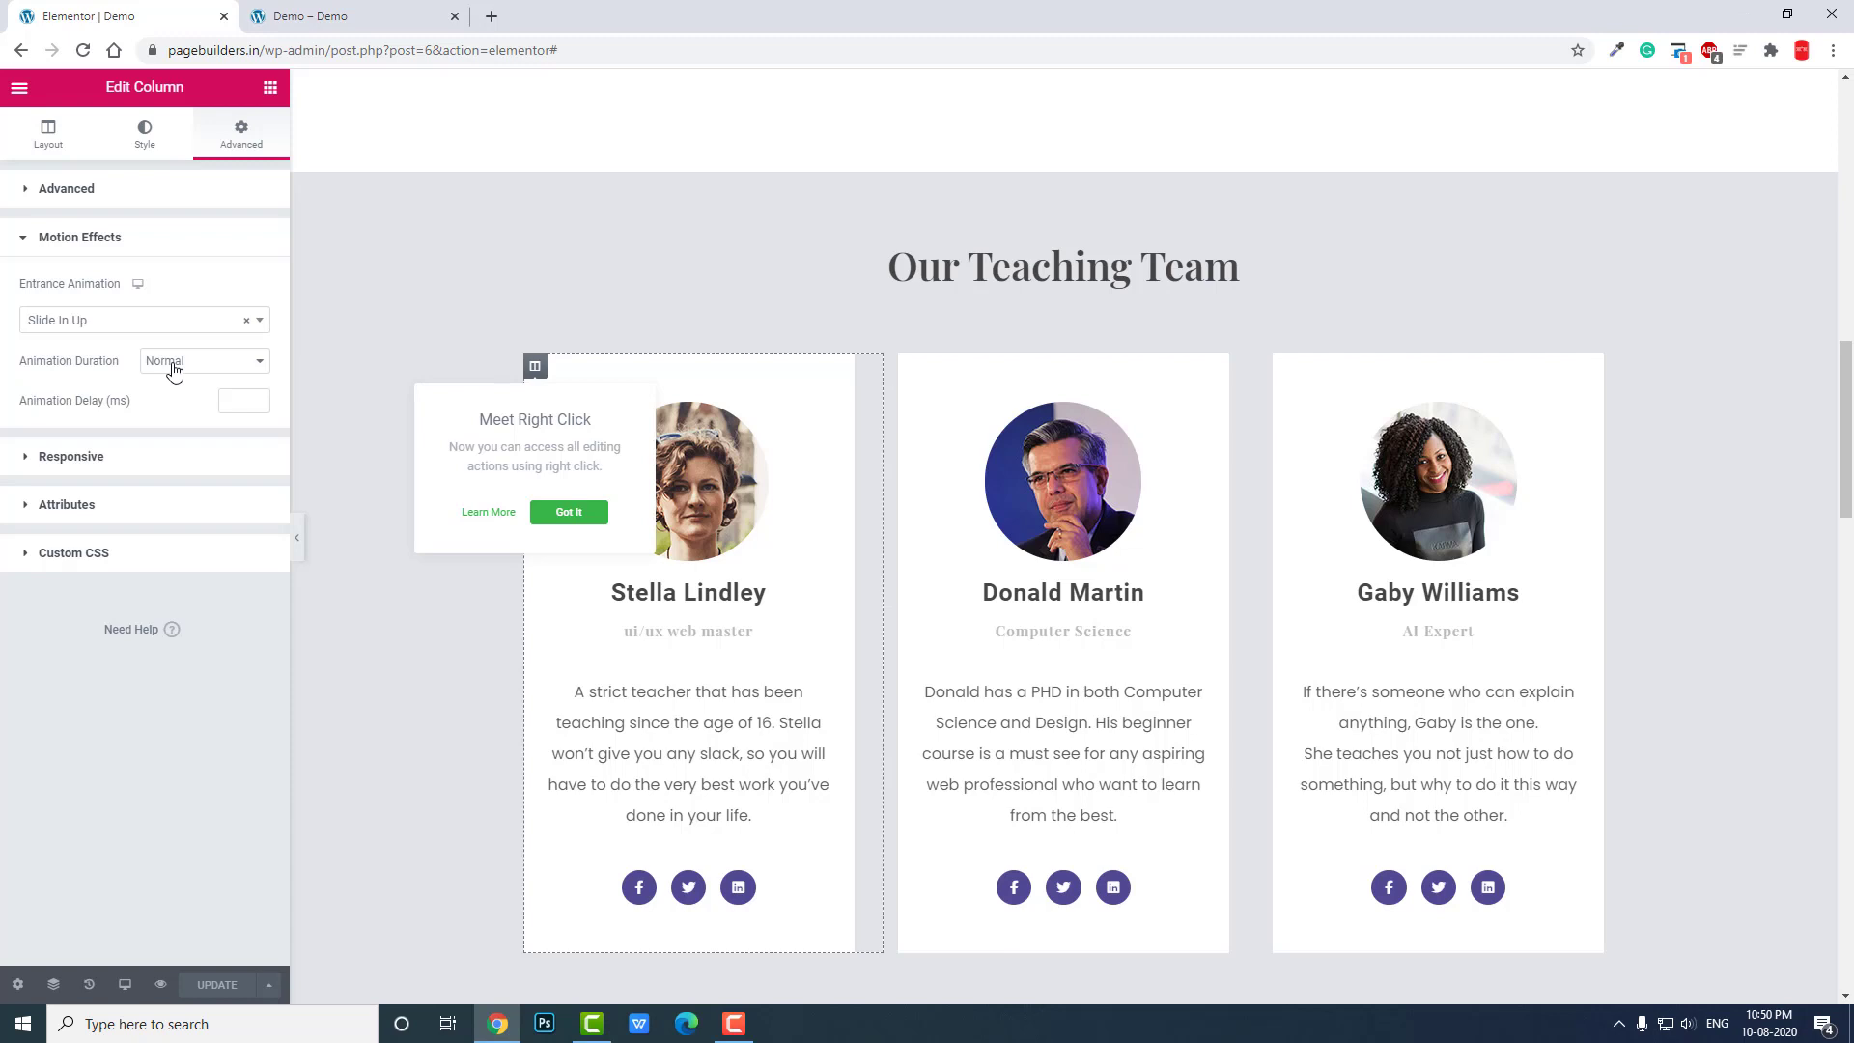
{"action": "left_click", "coordinate": [173, 370]}
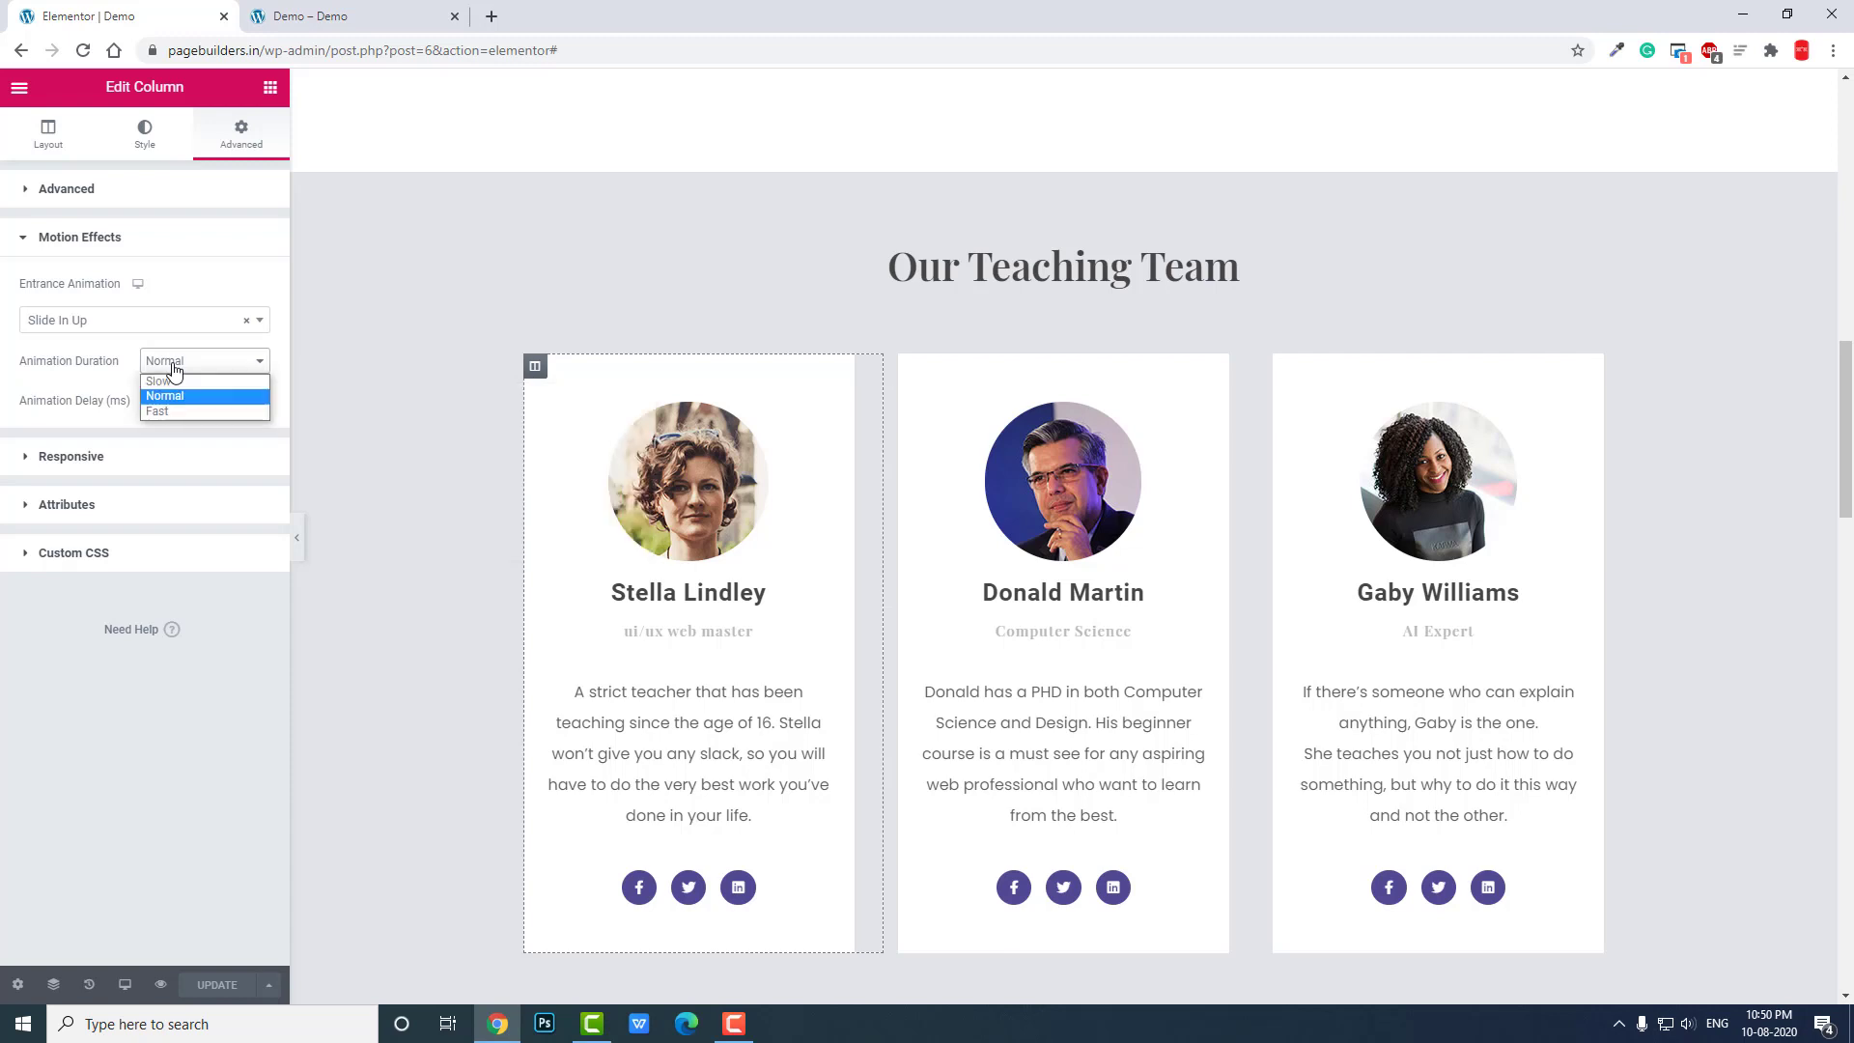
{"action": "left_click", "coordinate": [191, 377]}
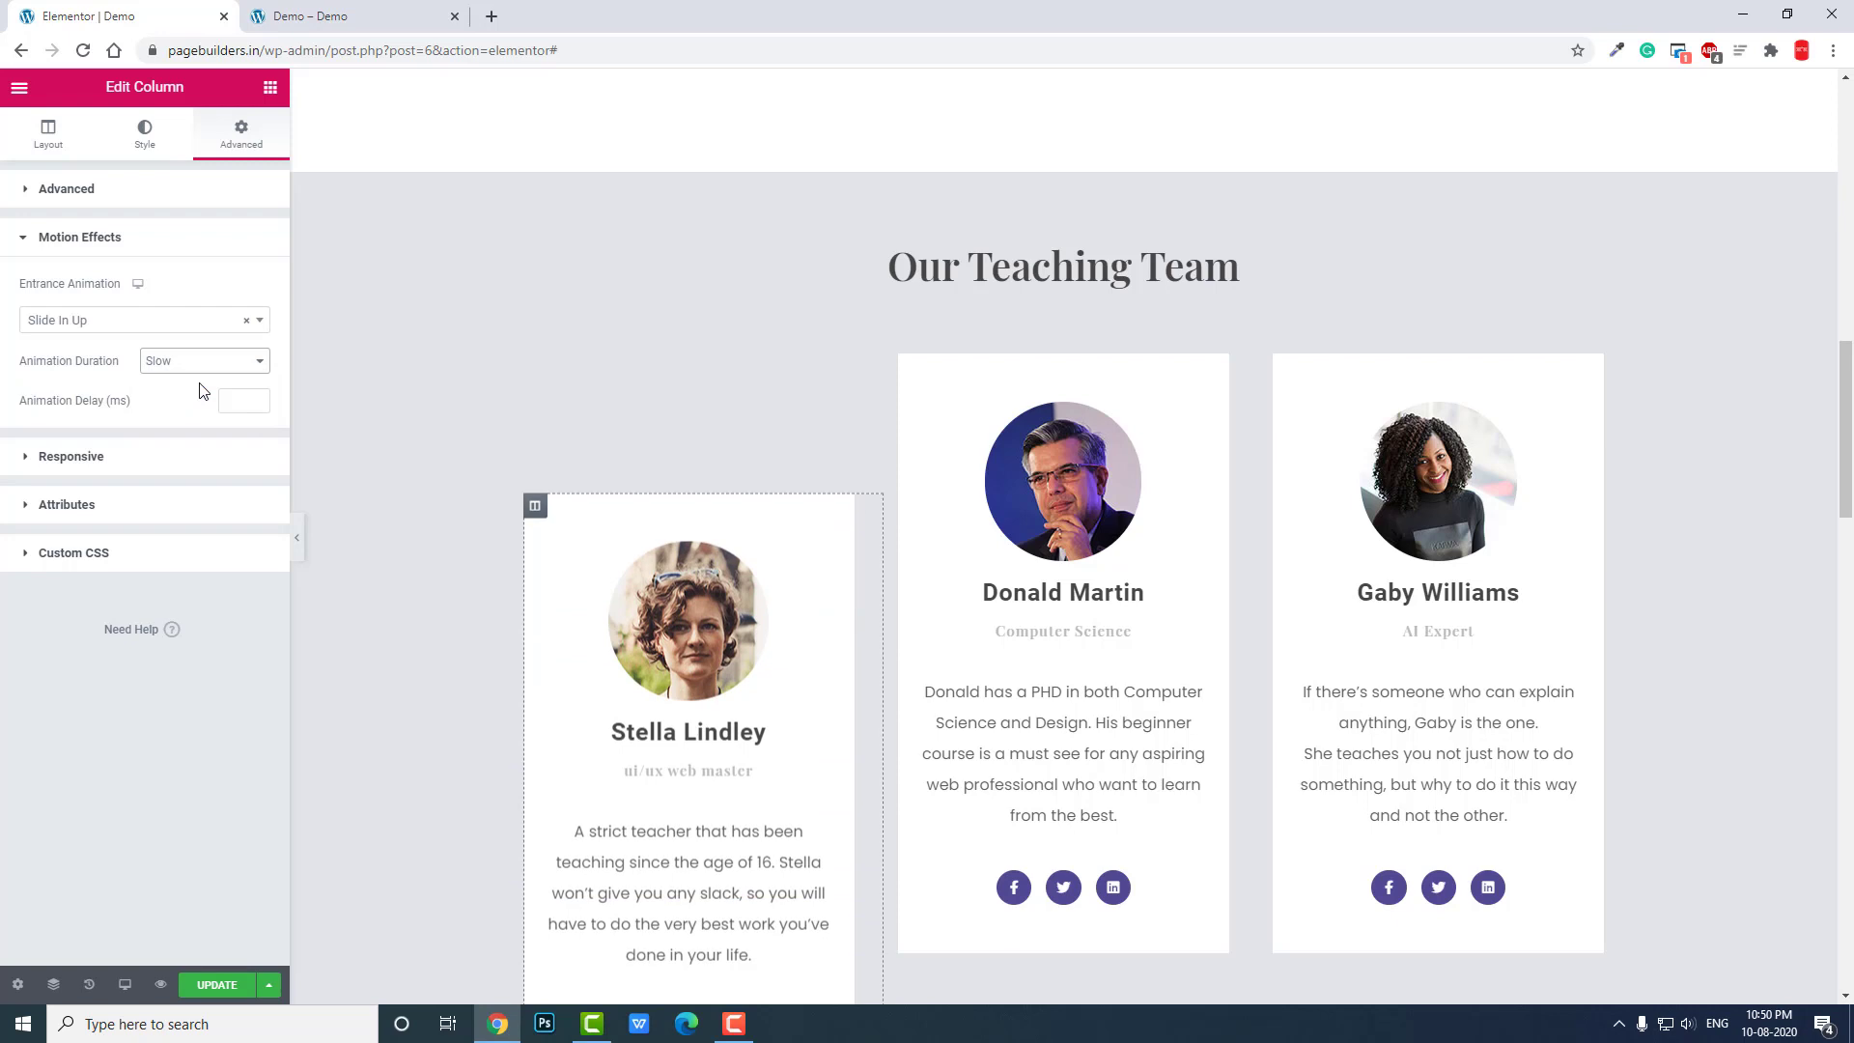
Set the animation duration of the second and third team member columns to Slow and update the page
{"action": "left_click", "coordinate": [896, 367]}
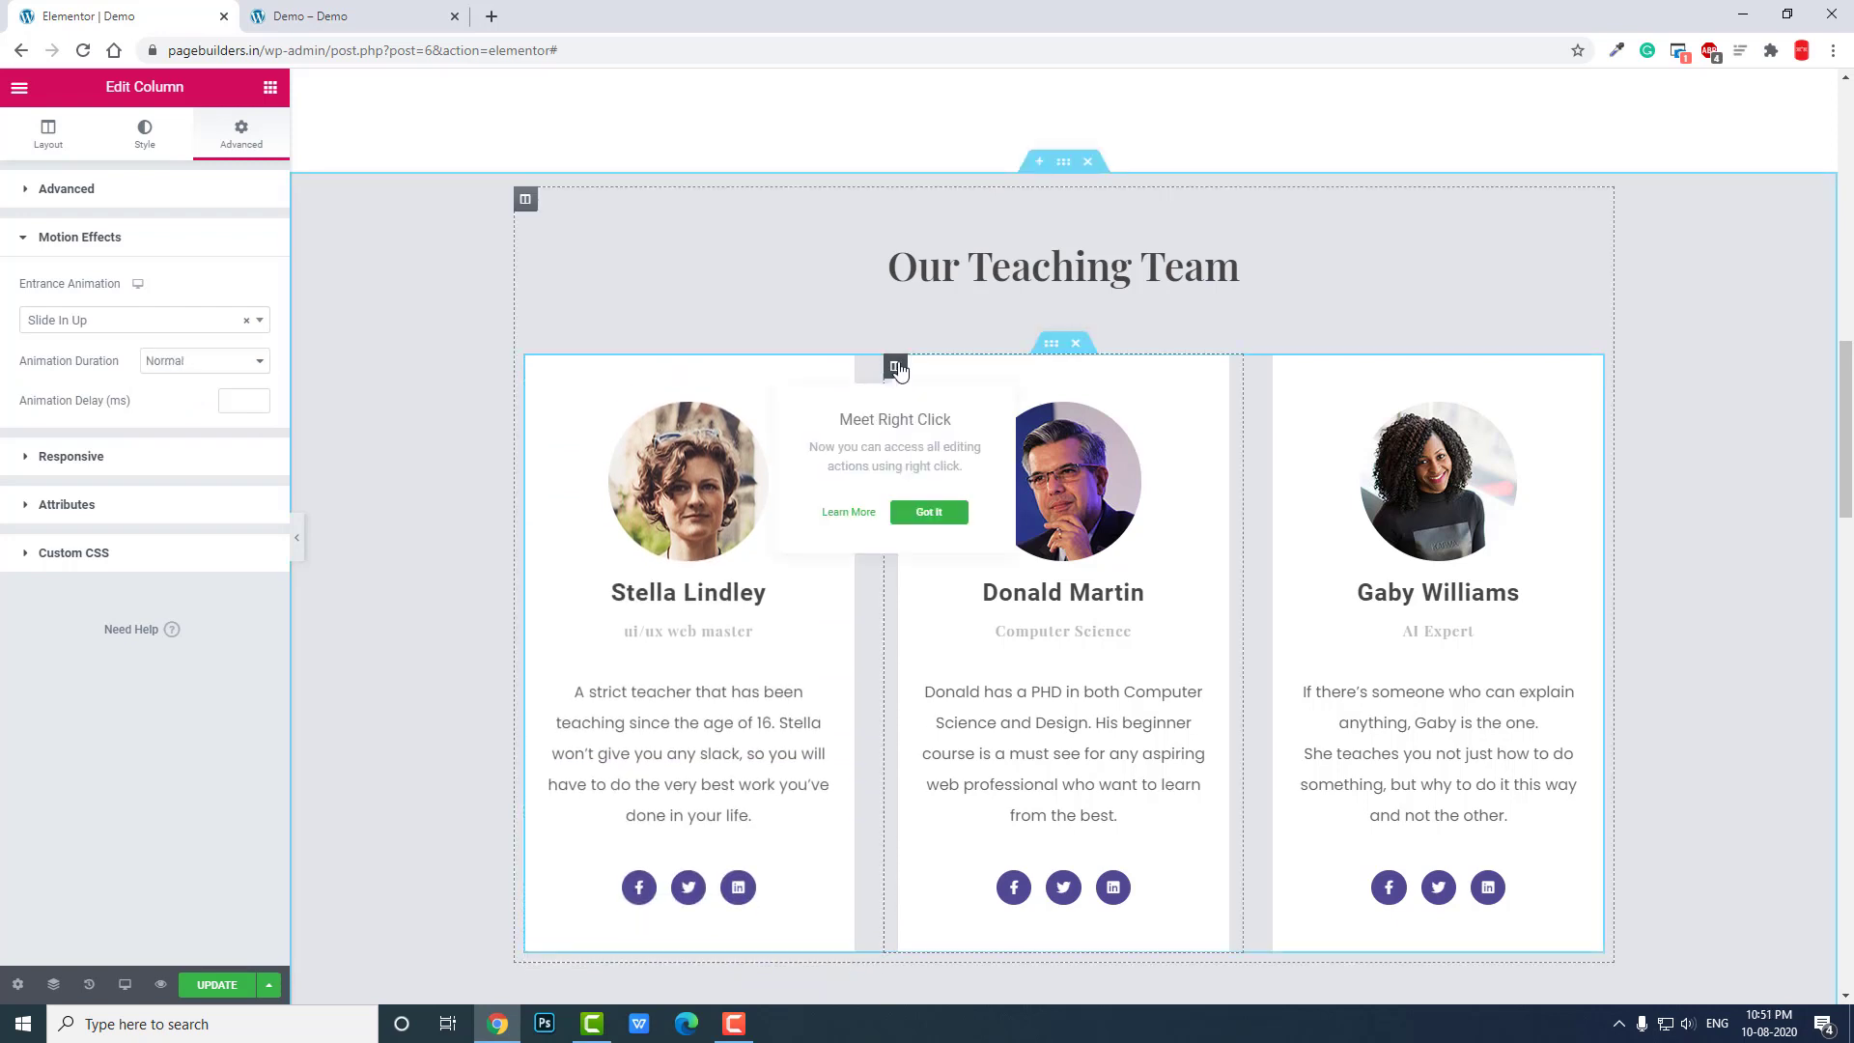
{"action": "left_click", "coordinate": [215, 367]}
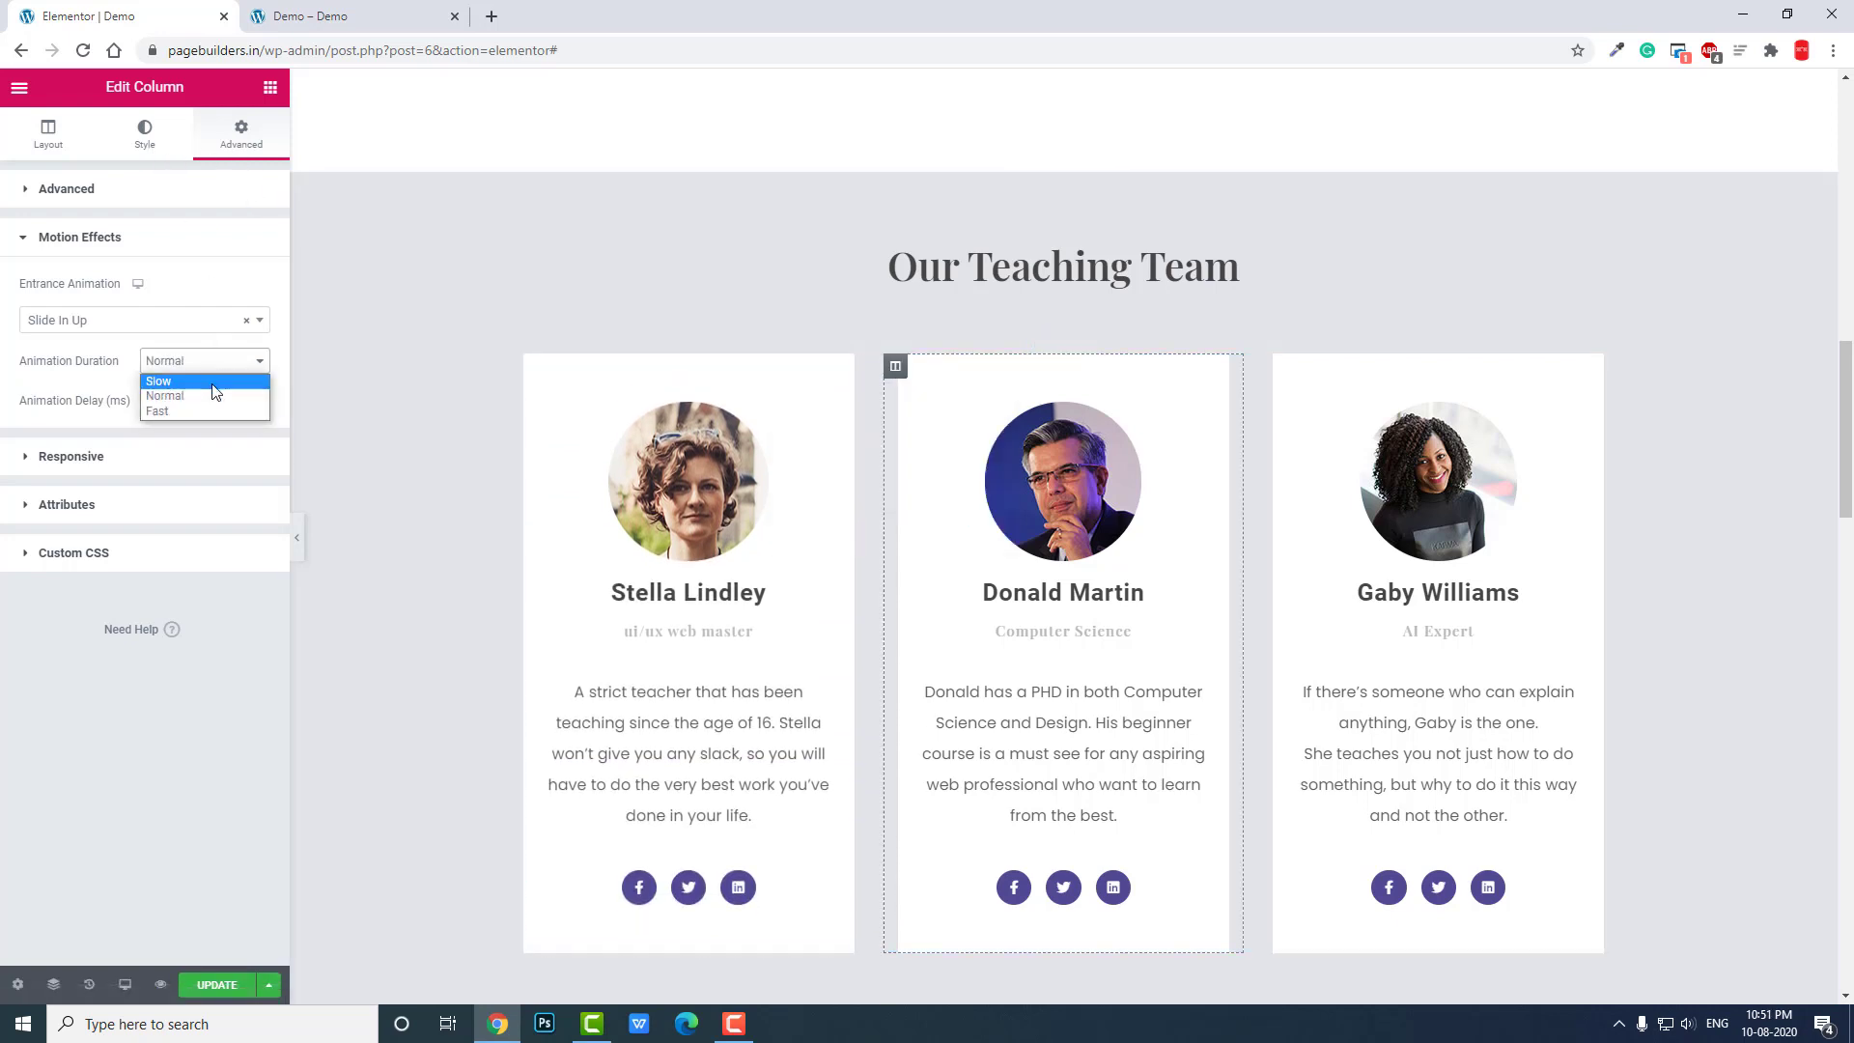
{"action": "left_click", "coordinate": [213, 377]}
{"action": "left_click", "coordinate": [1256, 366]}
{"action": "left_click", "coordinate": [184, 364]}
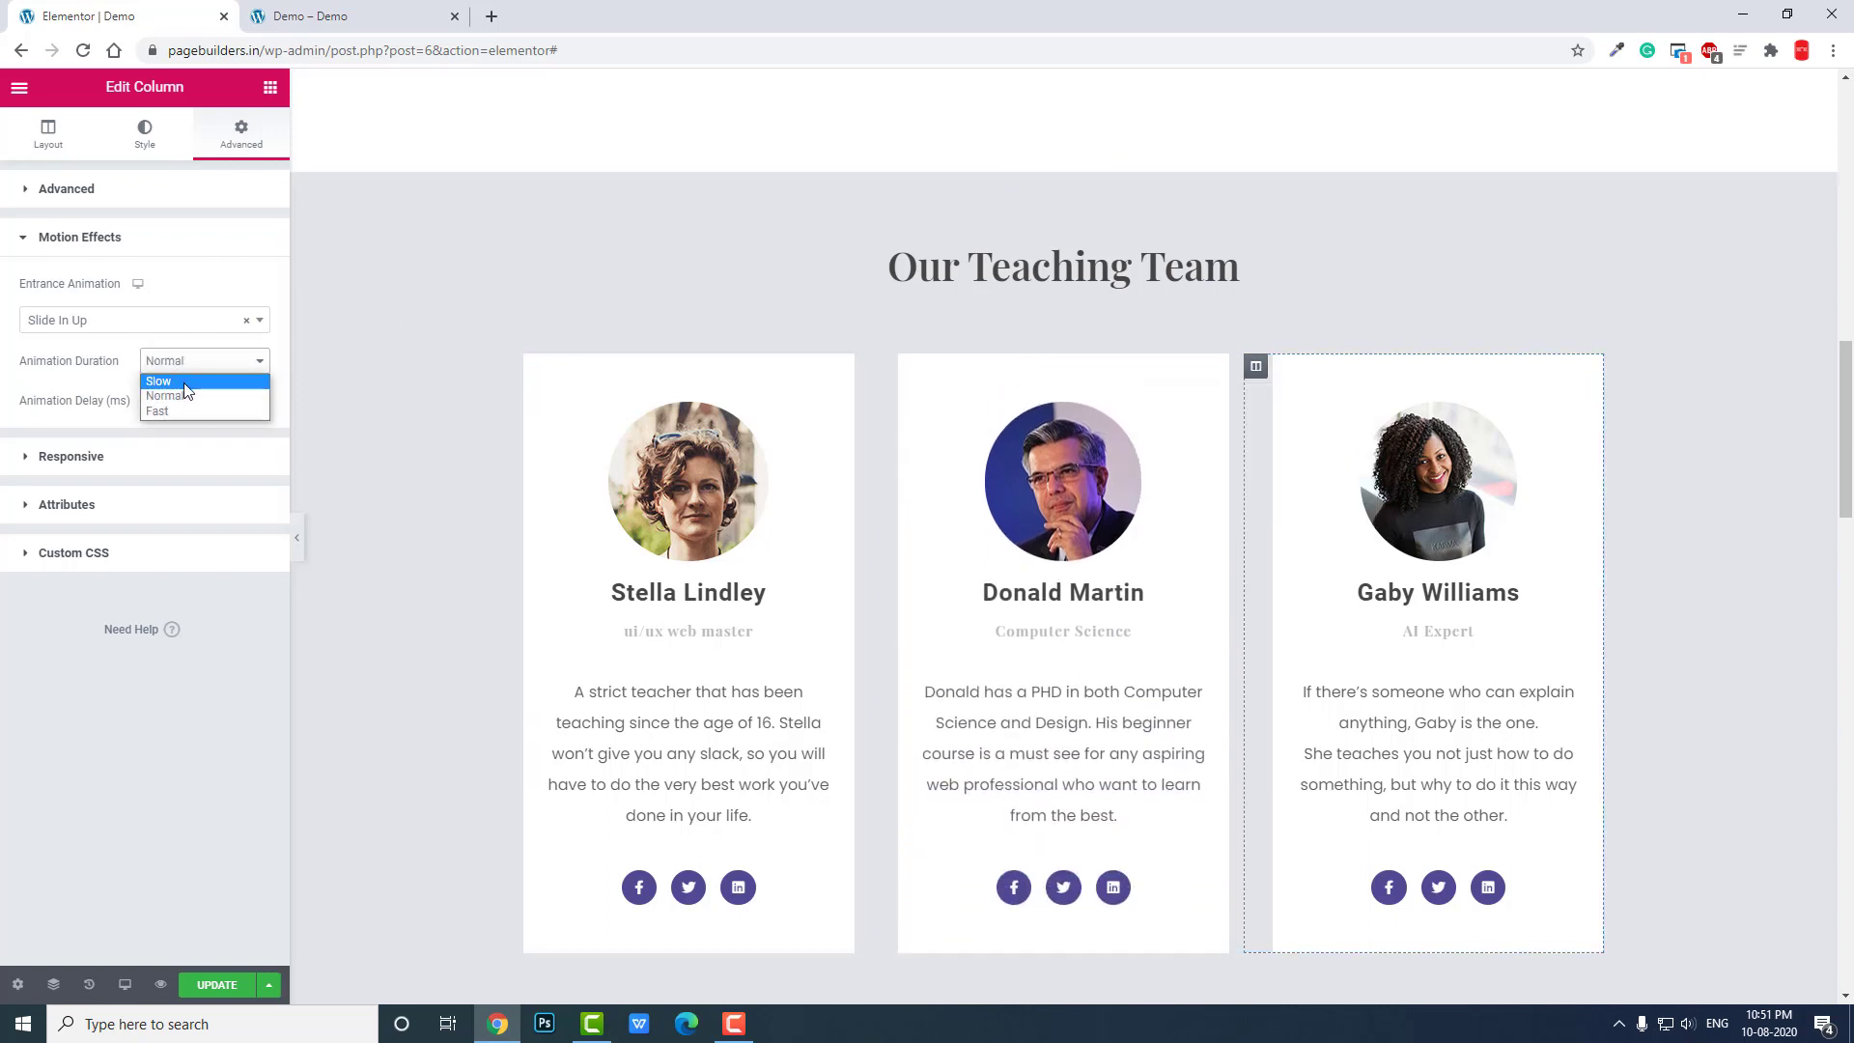
{"action": "left_click", "coordinate": [189, 380]}
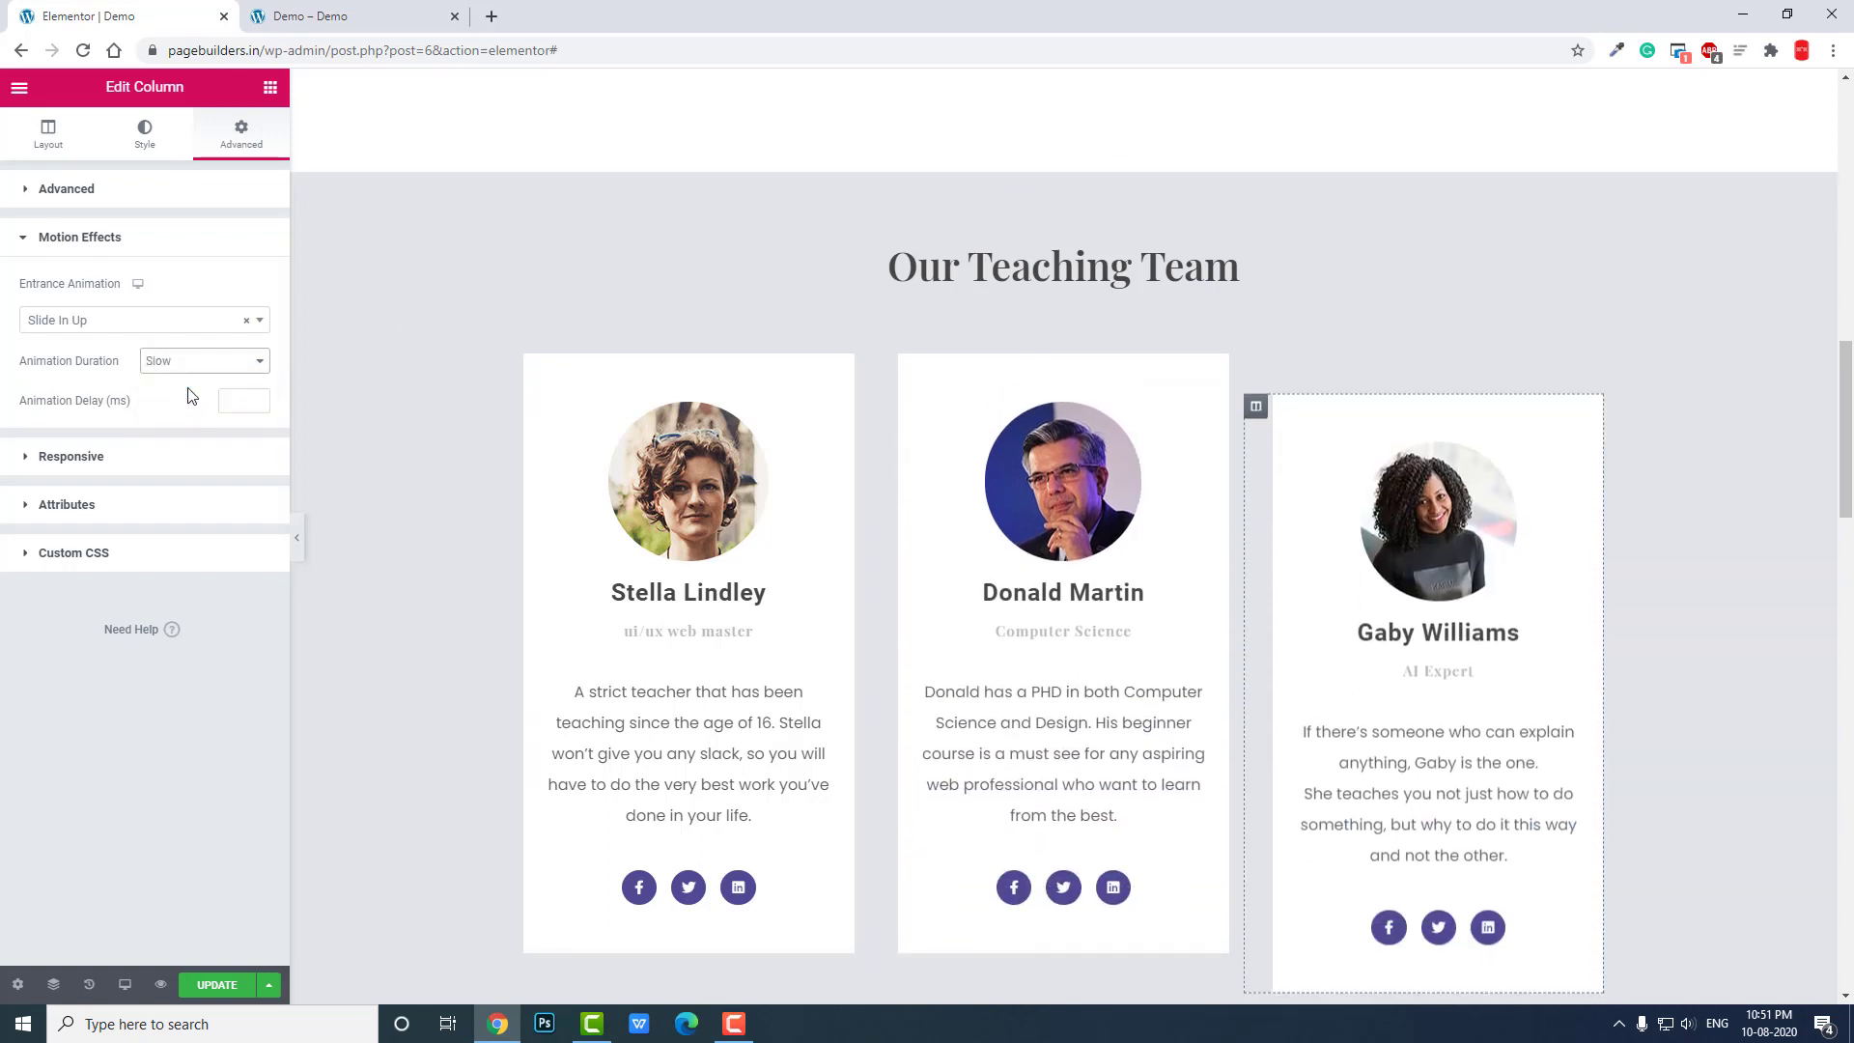
{"action": "left_click", "coordinate": [224, 987]}
Open the refreshed Demo page preview and examine the slower entrance of the "Our Teaching Team" columns
{"action": "left_click", "coordinate": [160, 984]}
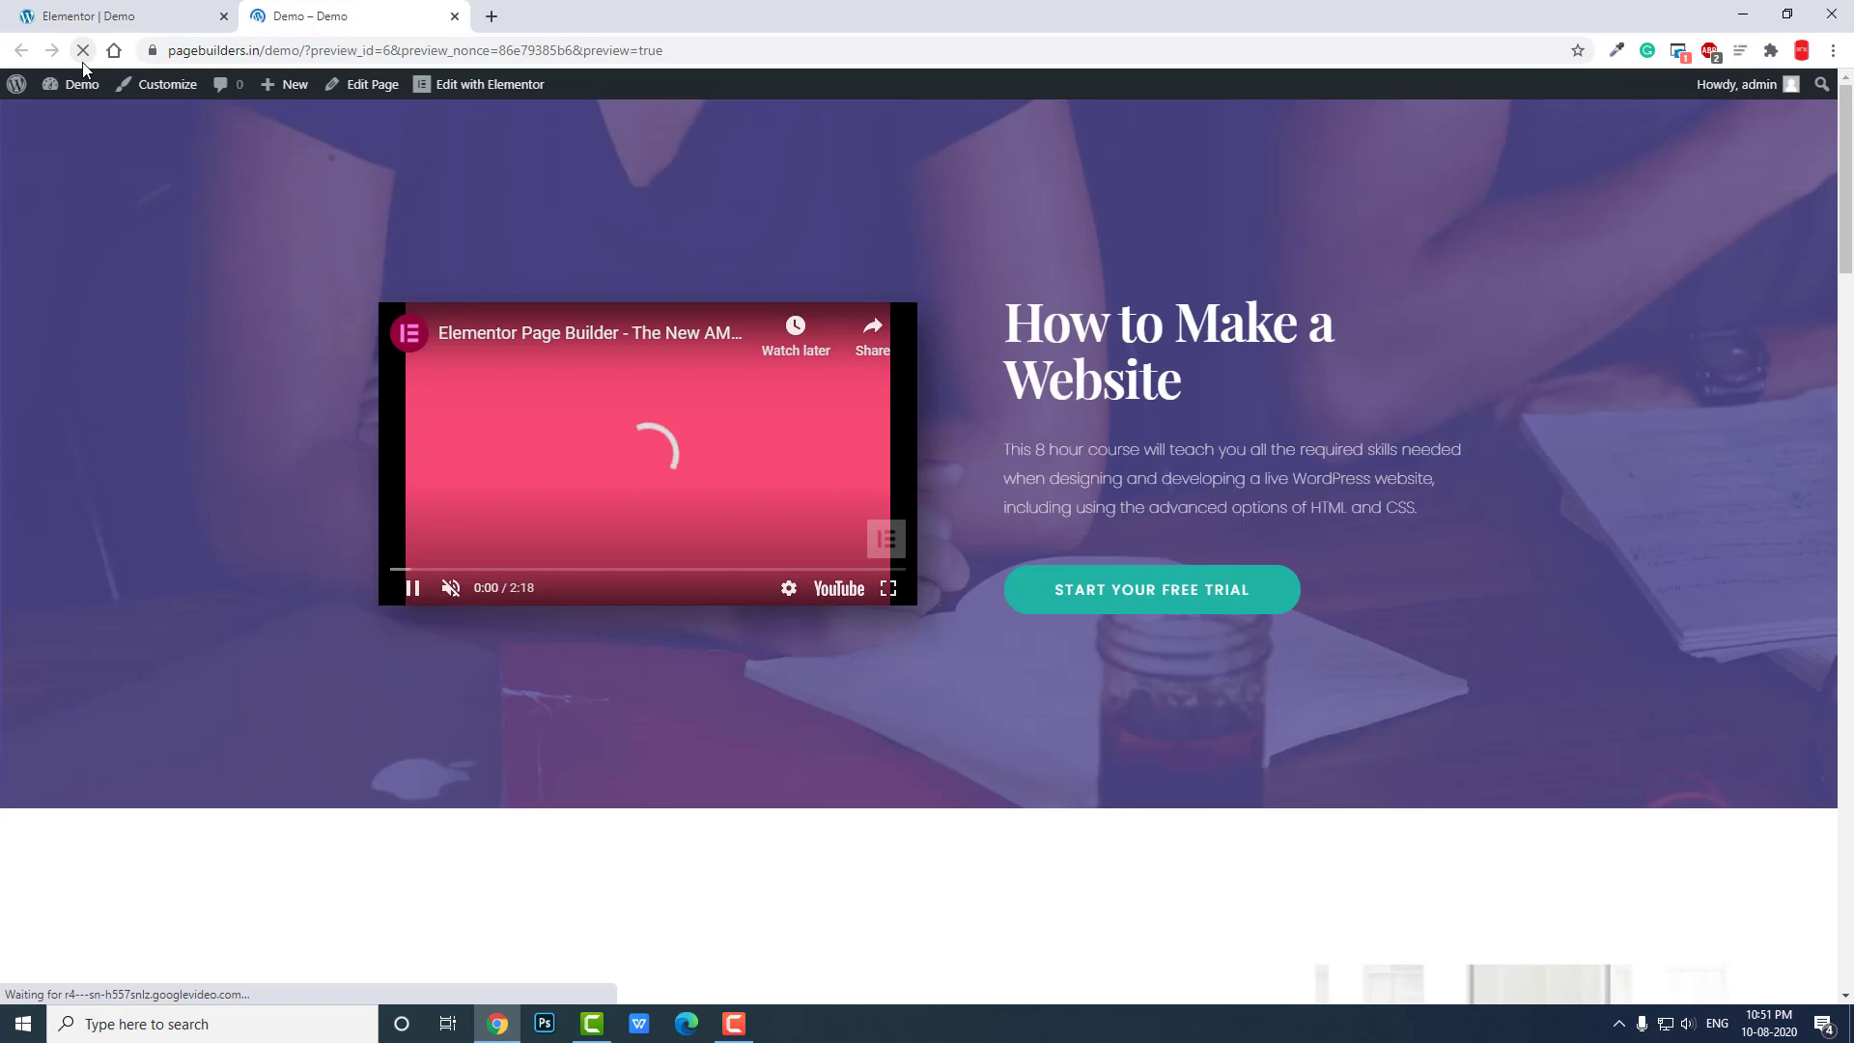
{"action": "scroll", "coordinate": [128, 332], "scroll_direction": "down", "scroll_amount": 2}
{"action": "scroll", "coordinate": [128, 333], "scroll_direction": "down", "scroll_amount": 10}
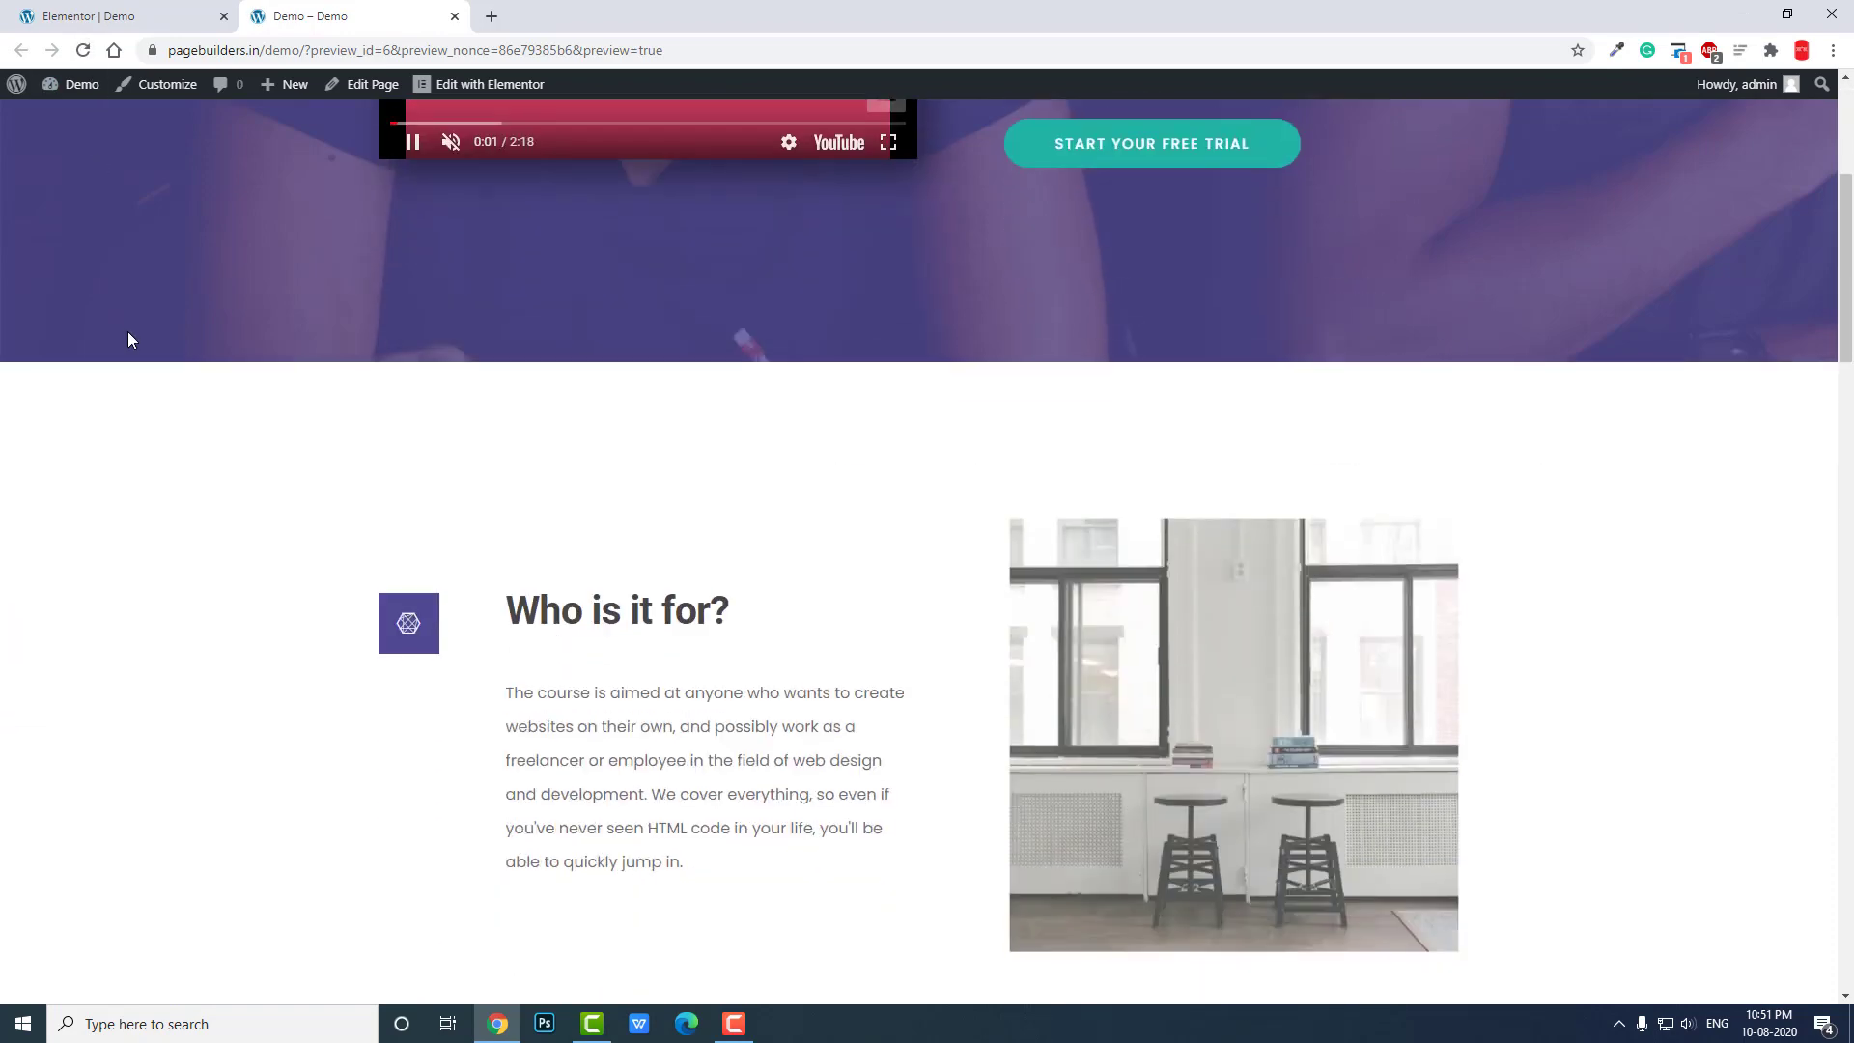
{"action": "scroll", "coordinate": [131, 340], "scroll_direction": "down", "scroll_amount": 1}
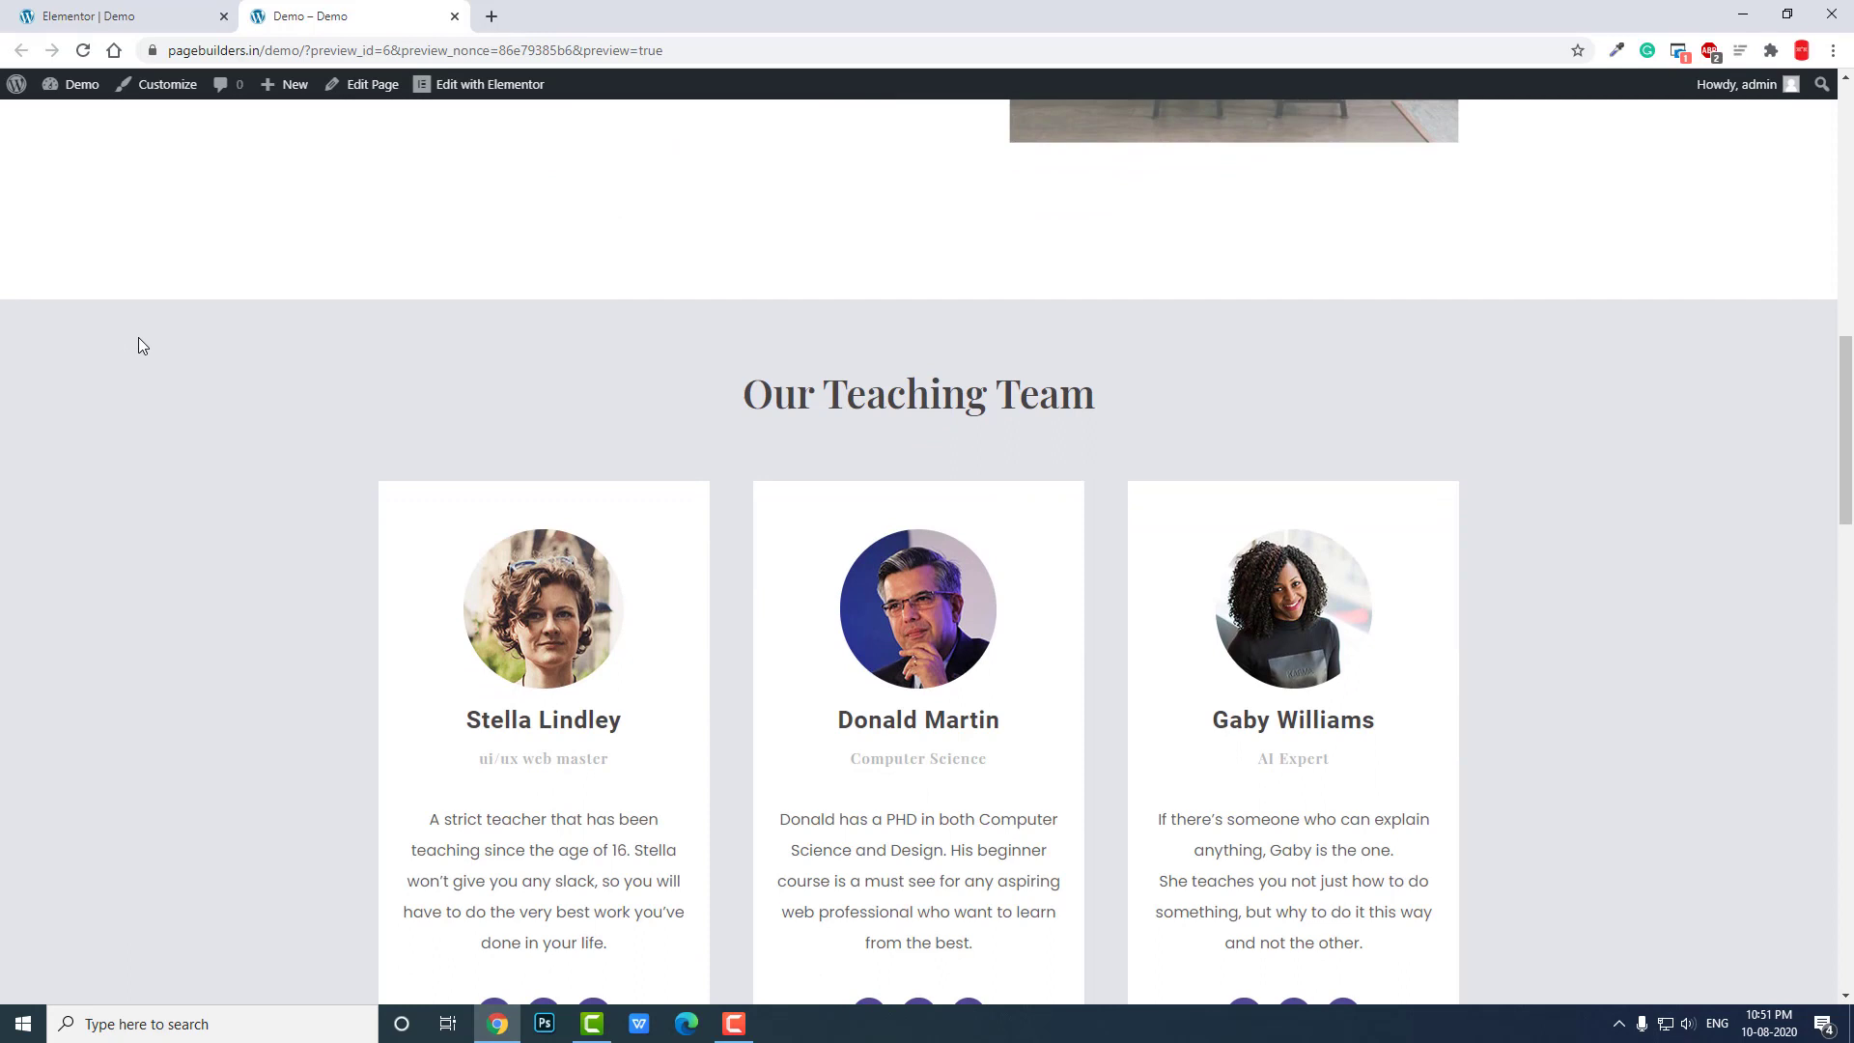
{"action": "scroll", "coordinate": [138, 338], "scroll_direction": "down", "scroll_amount": 2}
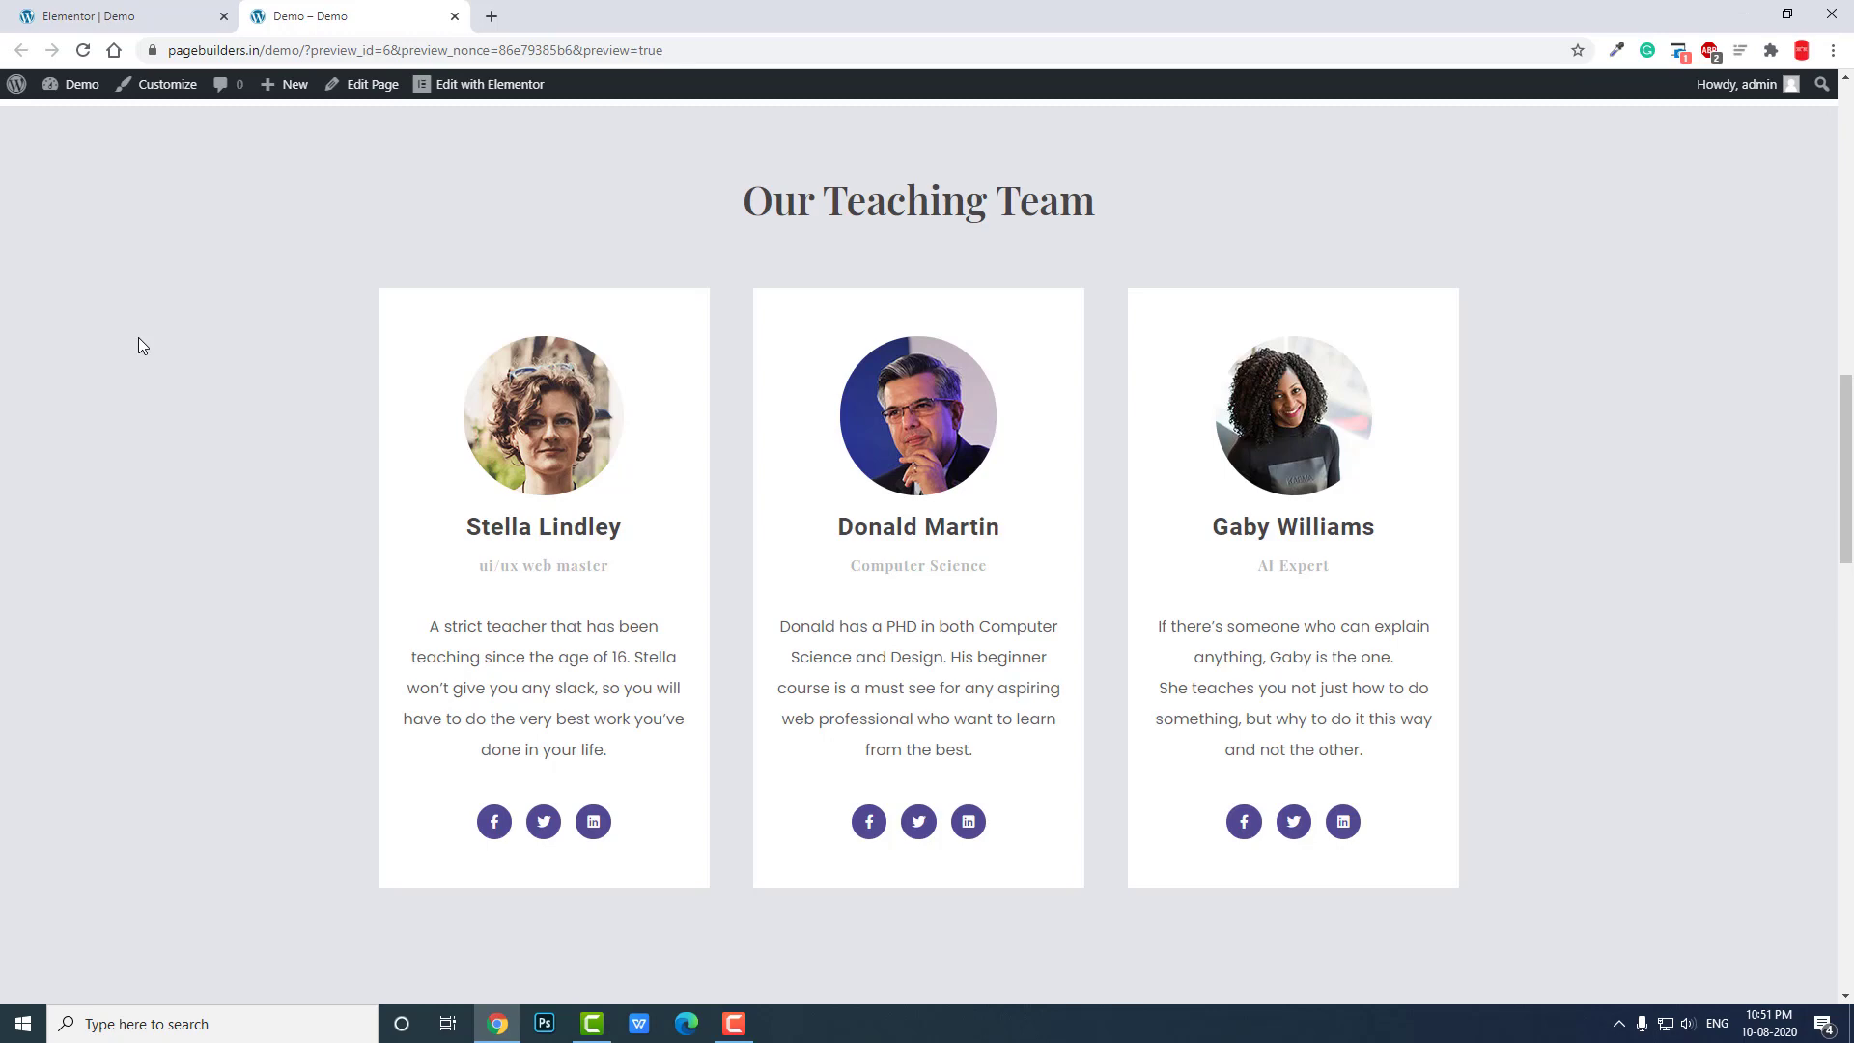
Return to the Elementor editor and set the second team member column's animation delay to 500 ms
{"action": "left_click", "coordinate": [119, 11]}
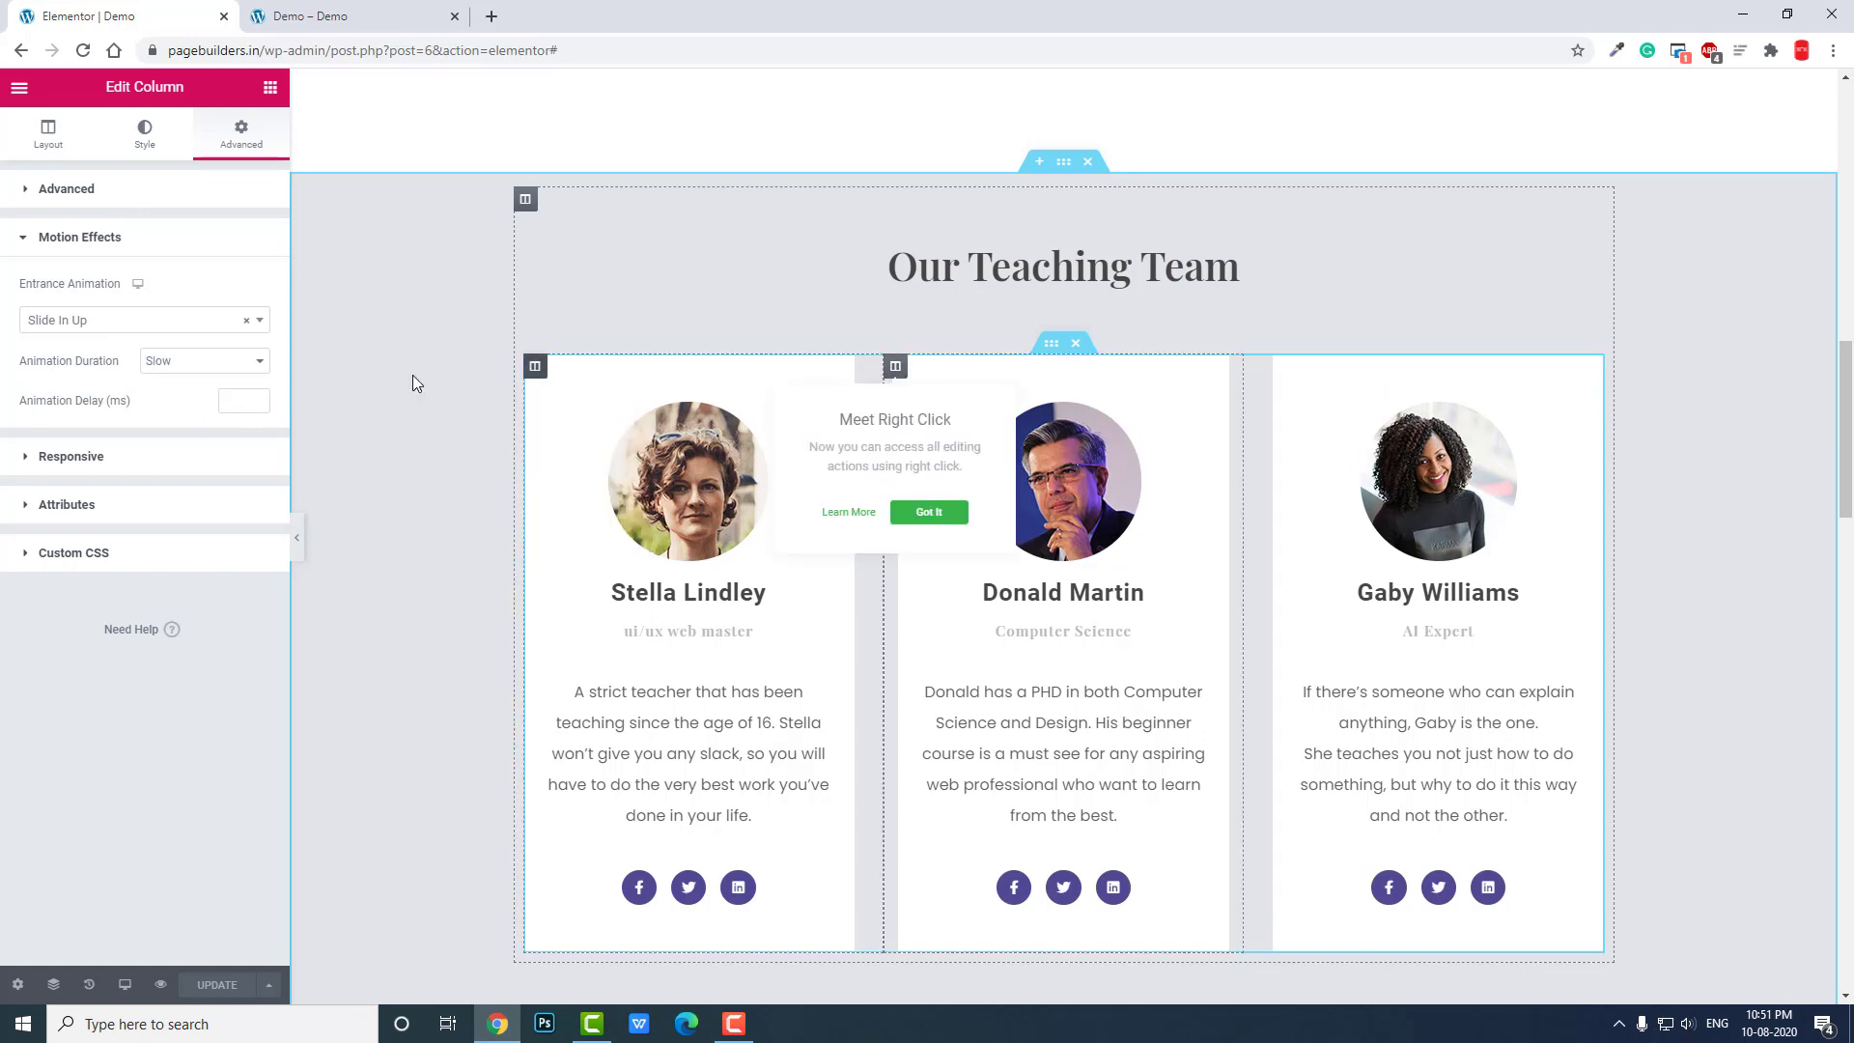
{"action": "left_click", "coordinate": [233, 399]}
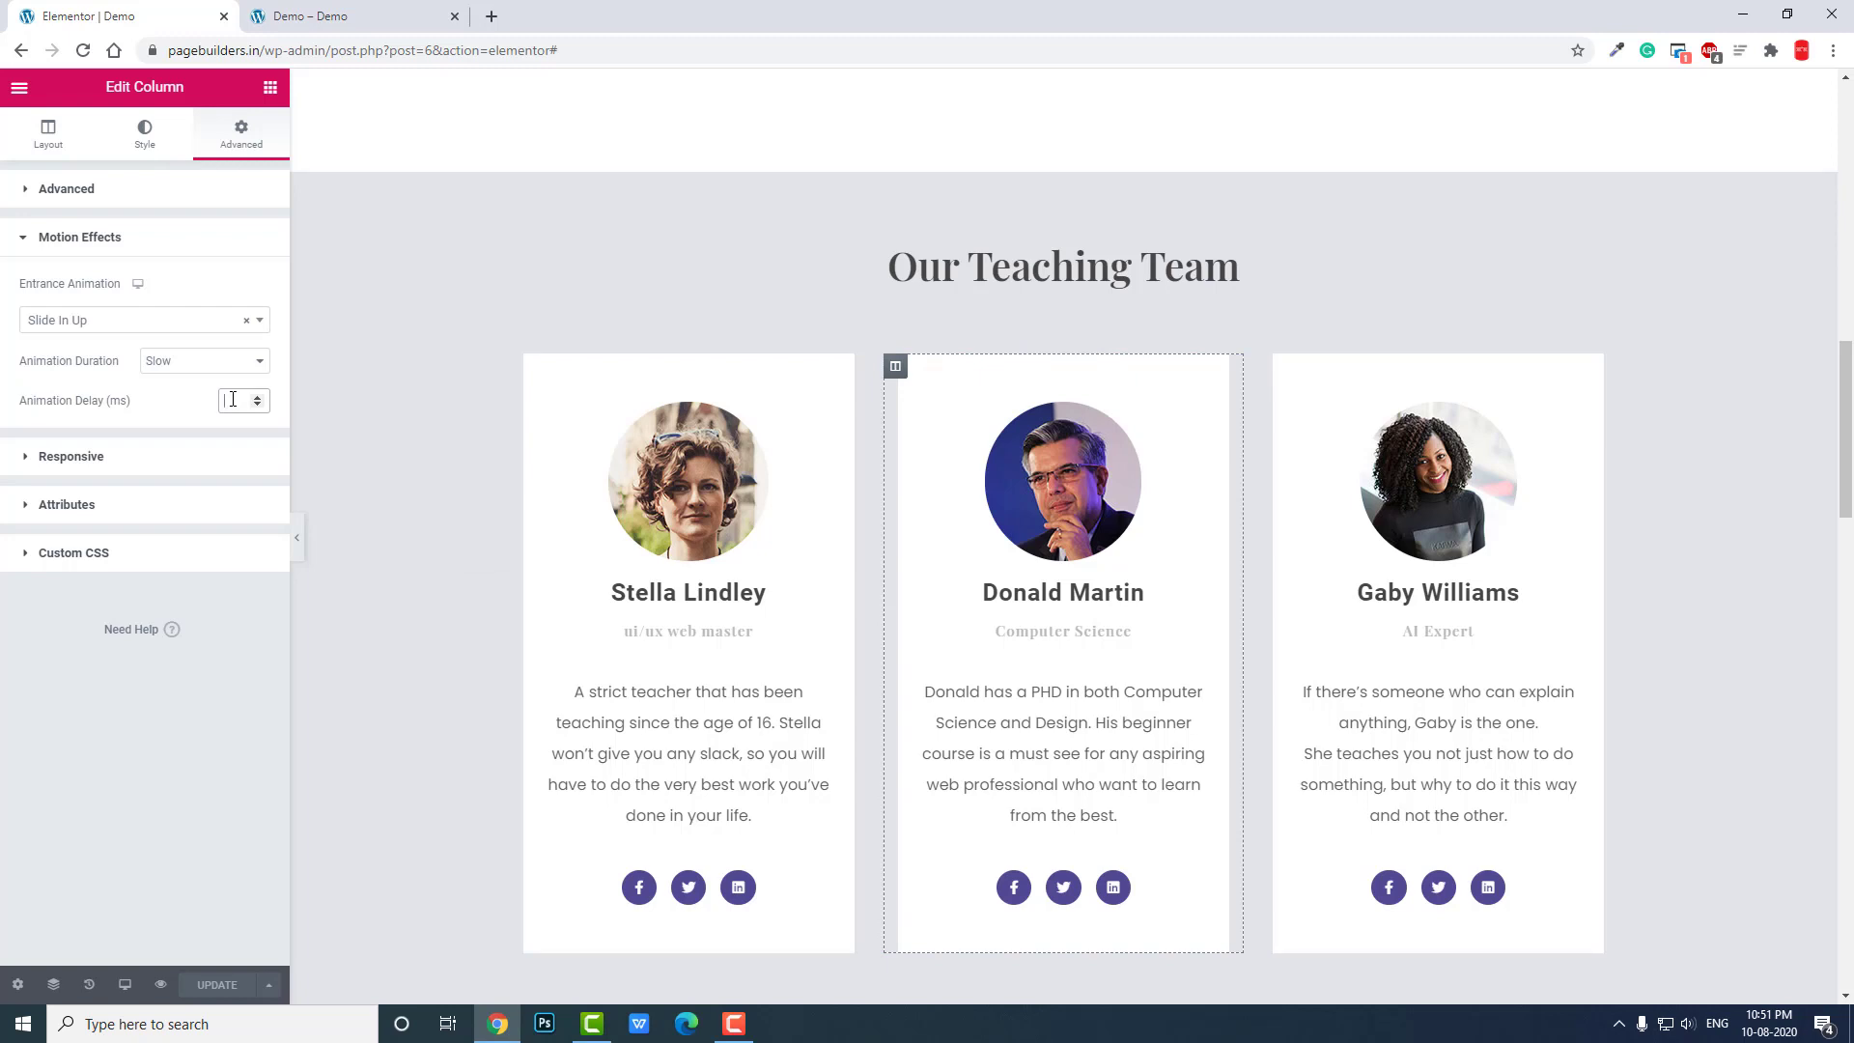
{"action": "type", "text": "500"}
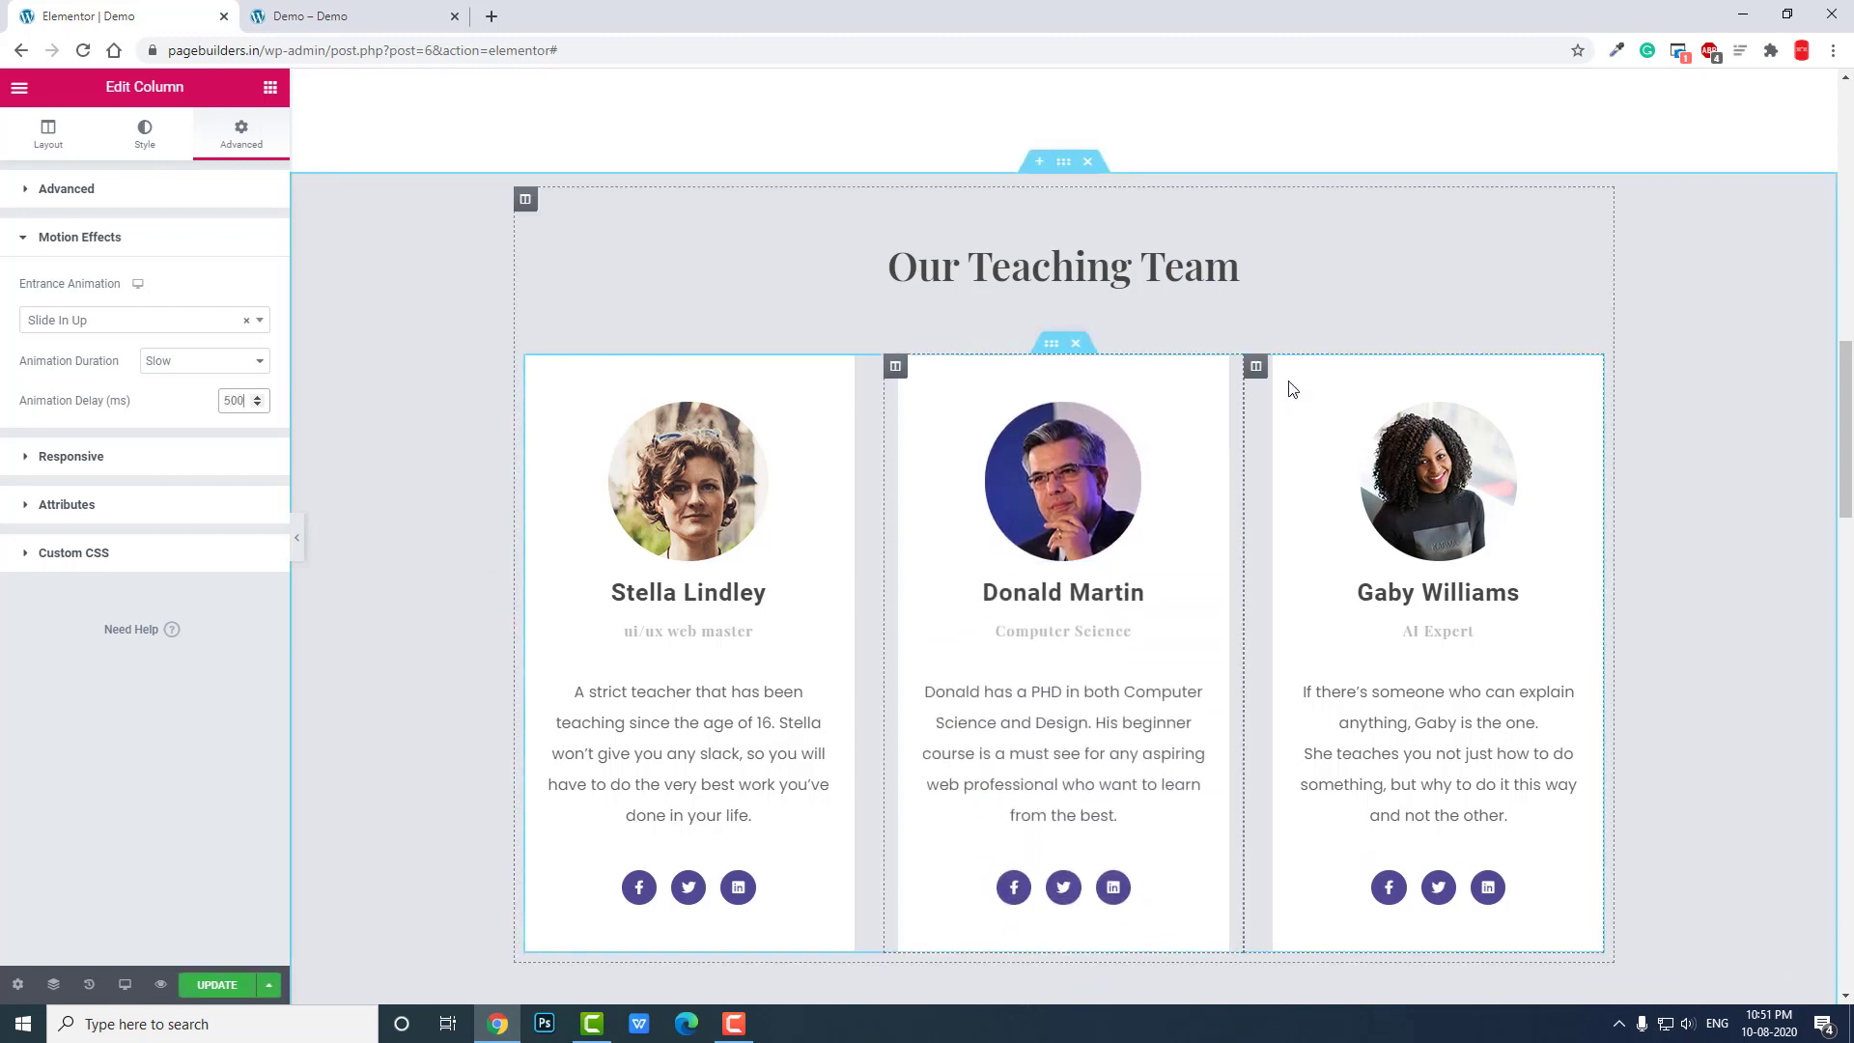
Set the third team member column's animation delay to 1000 ms and save the page
{"action": "left_click", "coordinate": [1257, 368]}
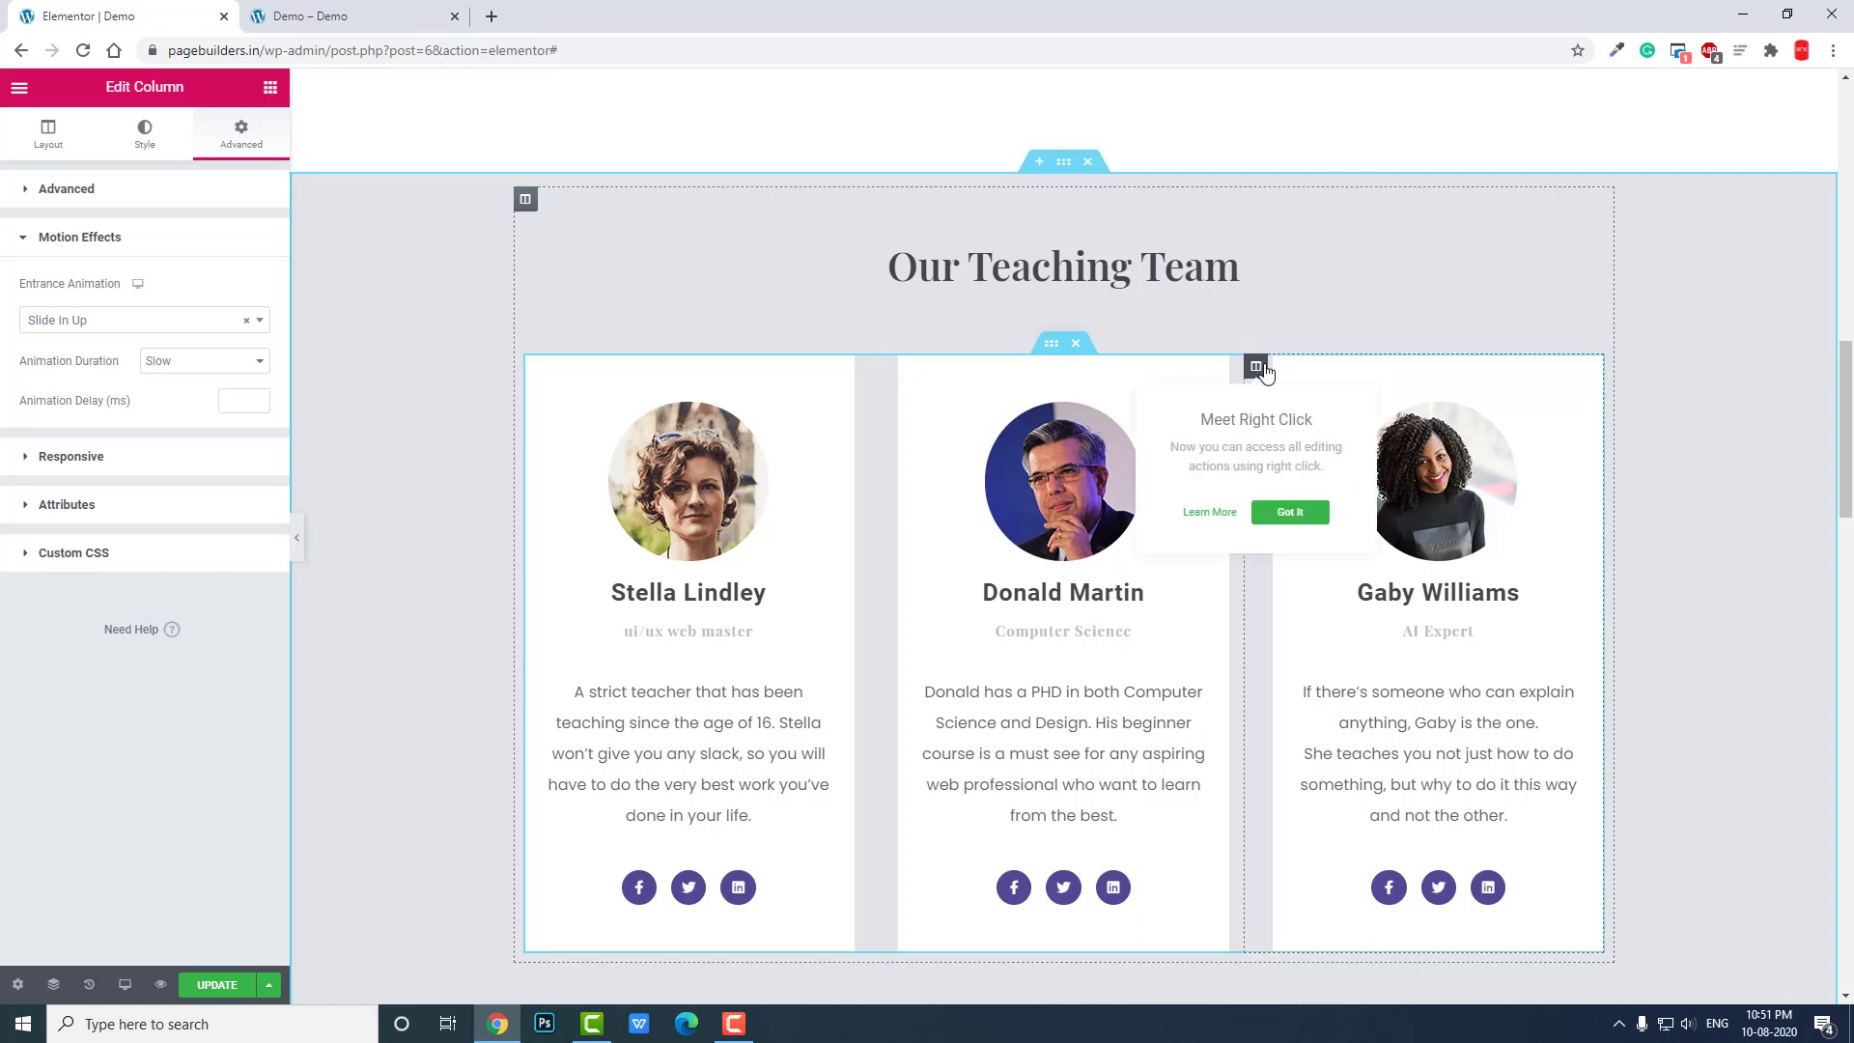
{"action": "left_click", "coordinate": [253, 403]}
{"action": "type", "text": "1000"}
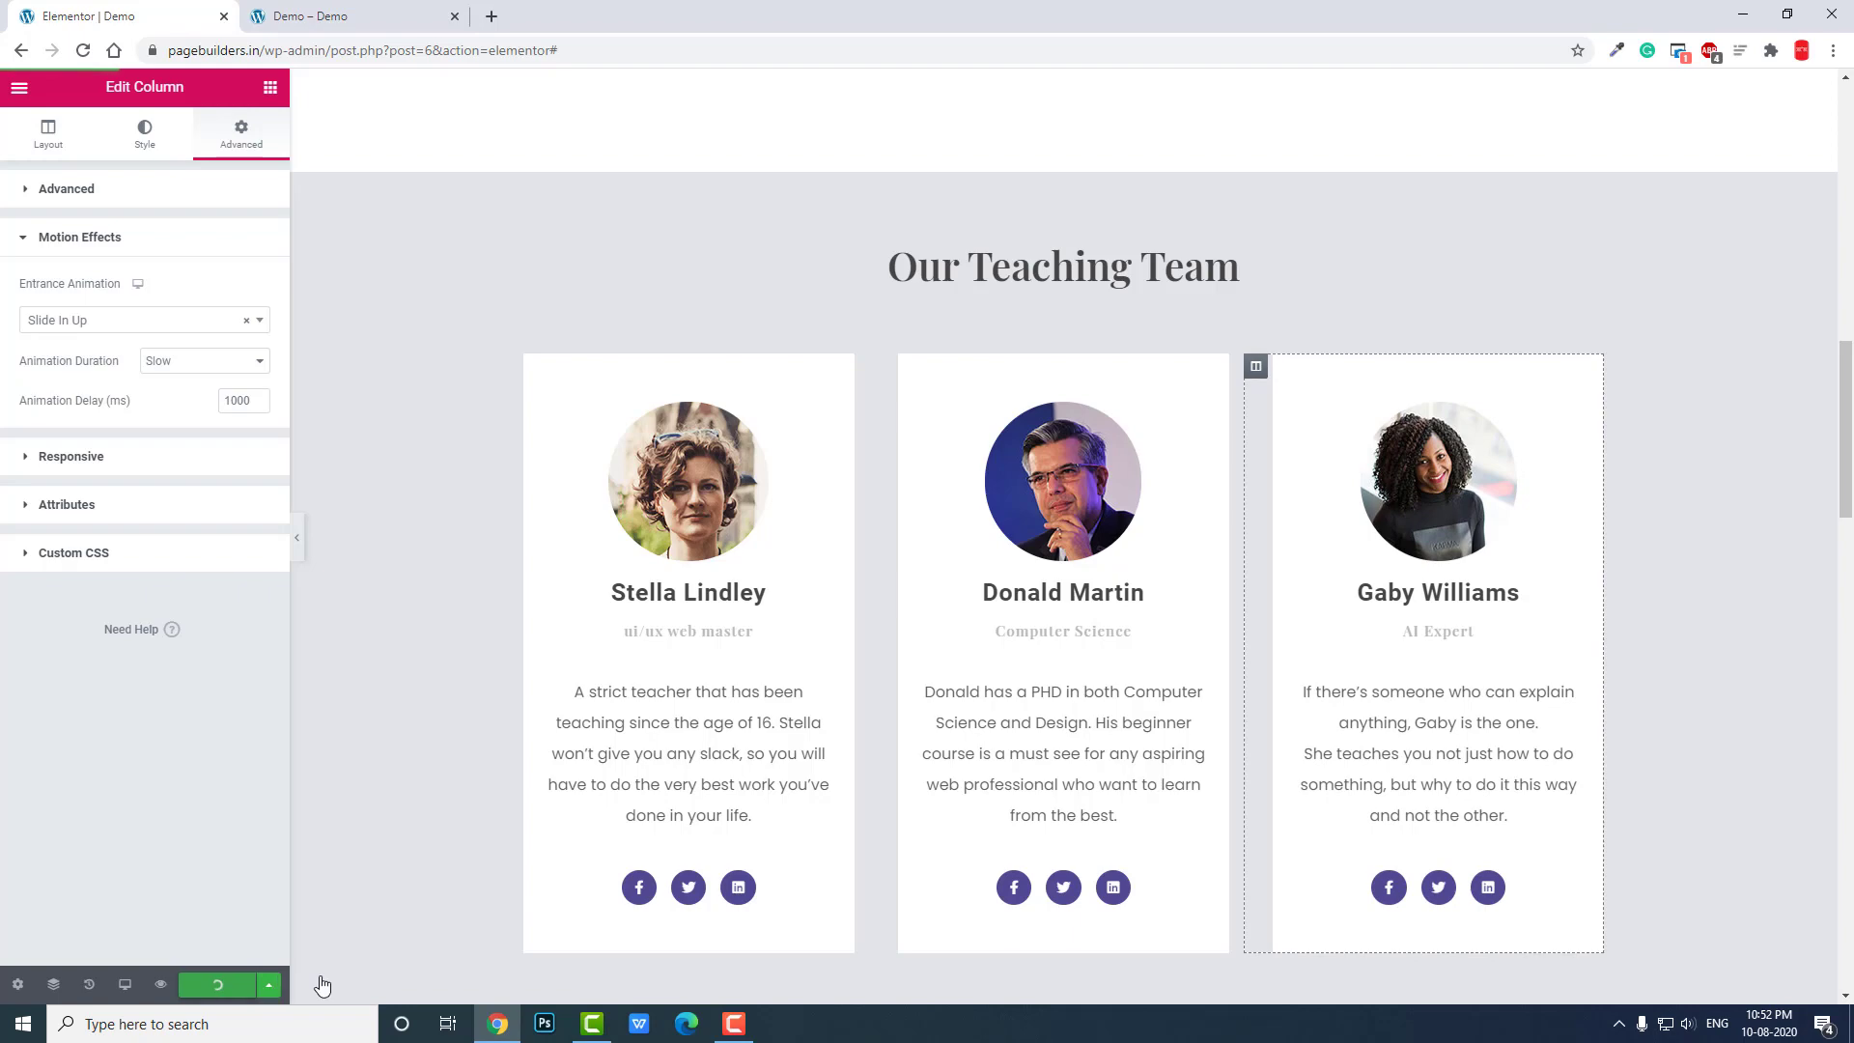
{"action": "key", "text": "ctrl+s"}
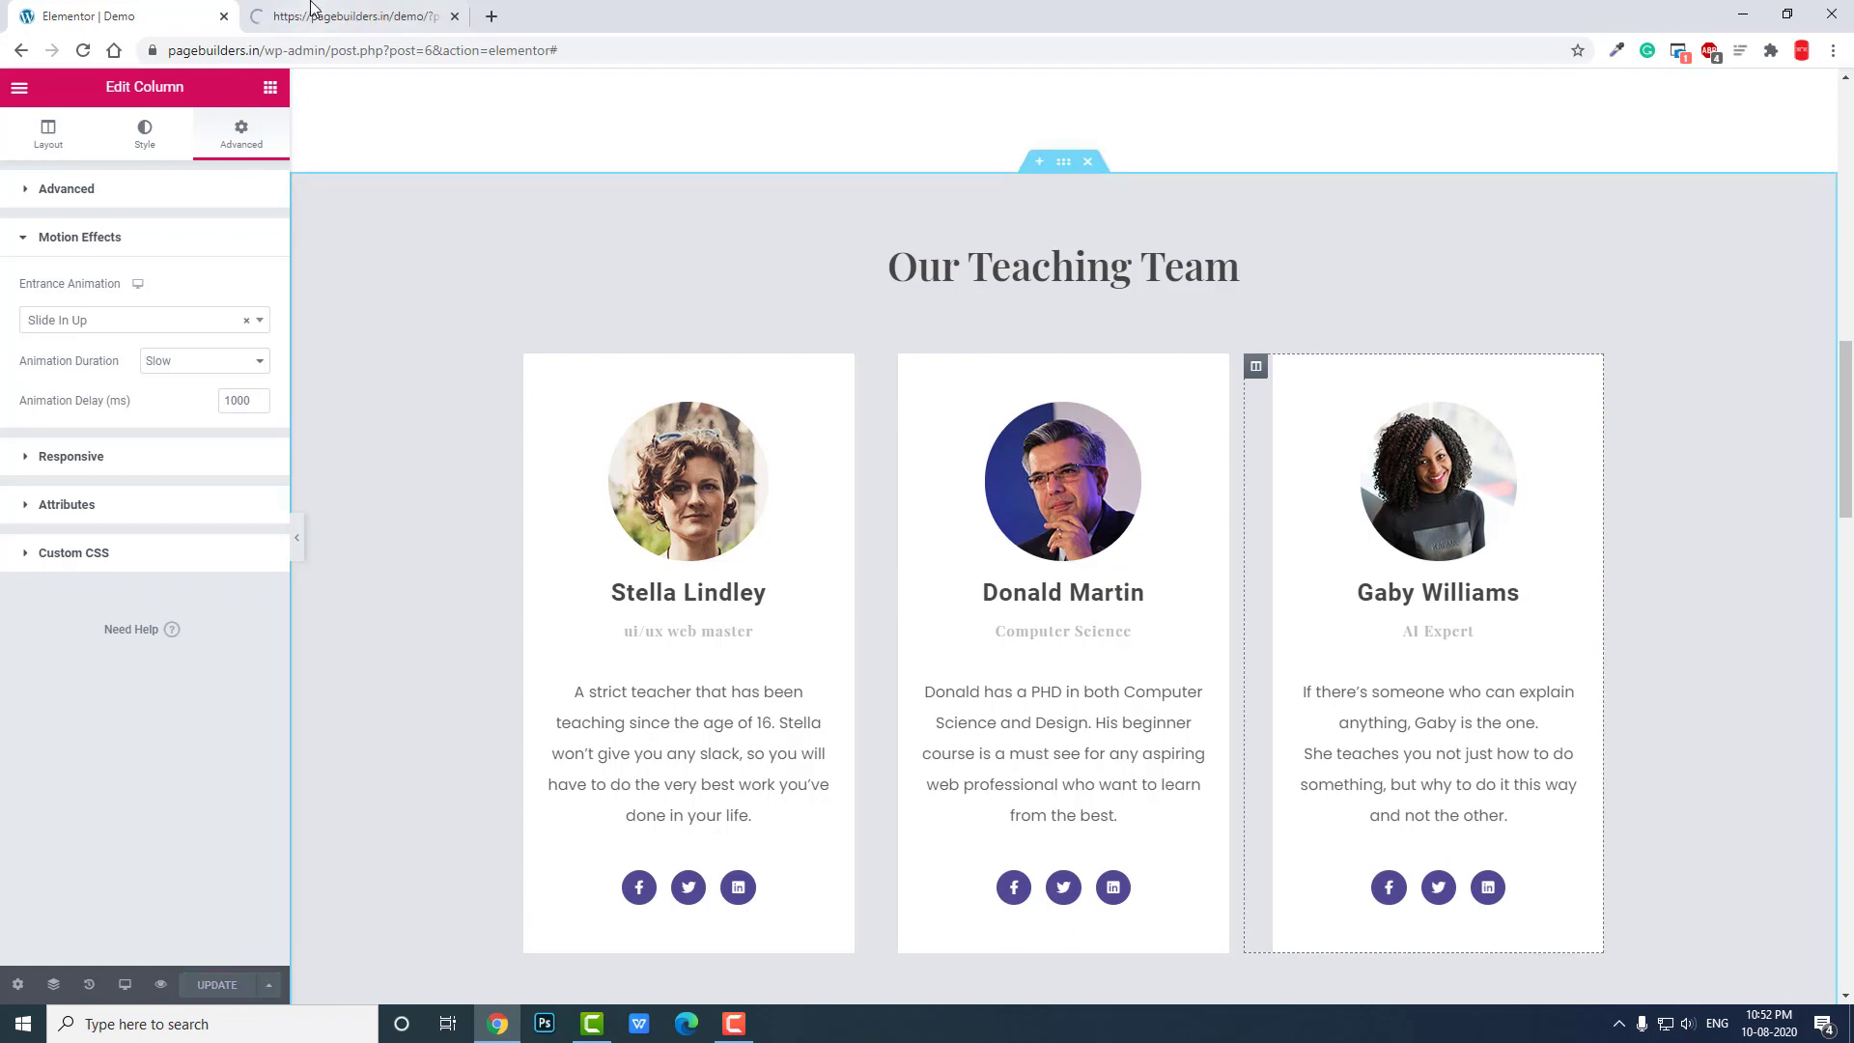
Switch to the Demo page preview and examine the staggered entrance of the three team member columns
{"action": "left_click", "coordinate": [318, 16]}
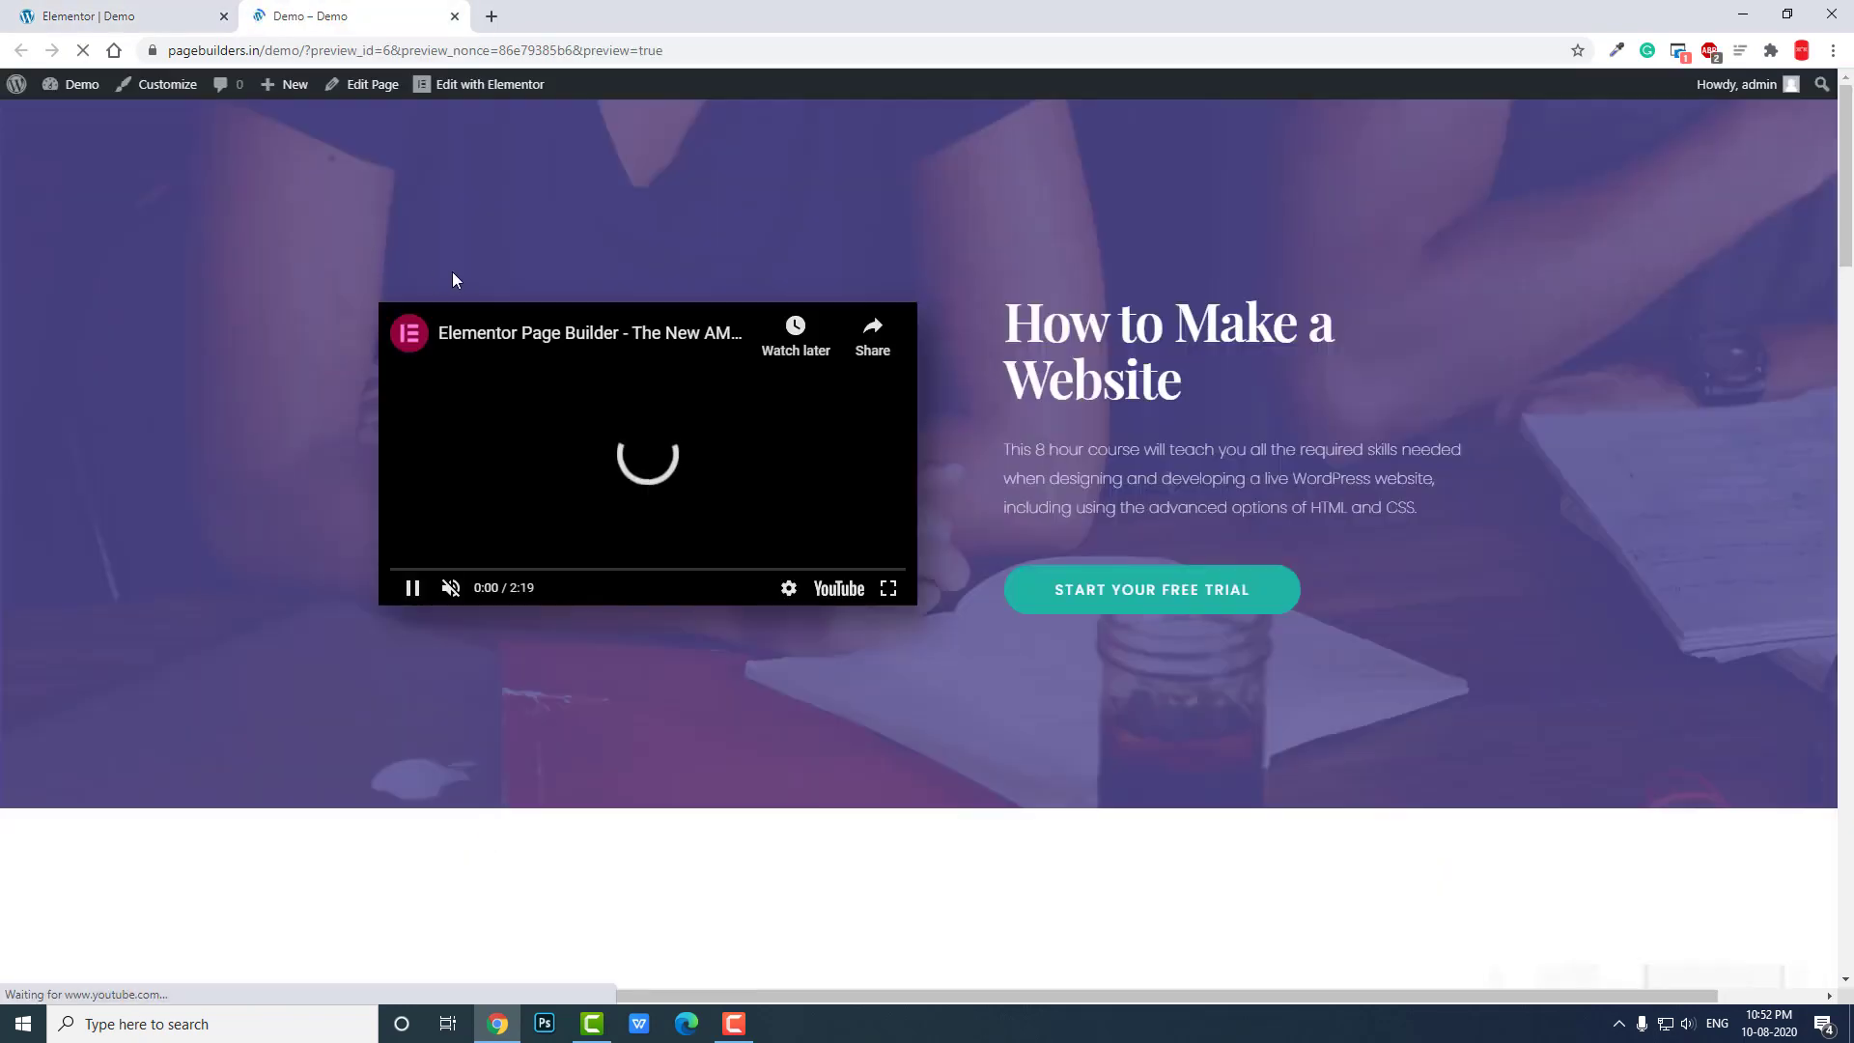
{"action": "scroll", "coordinate": [452, 280], "scroll_direction": "down", "scroll_amount": 8}
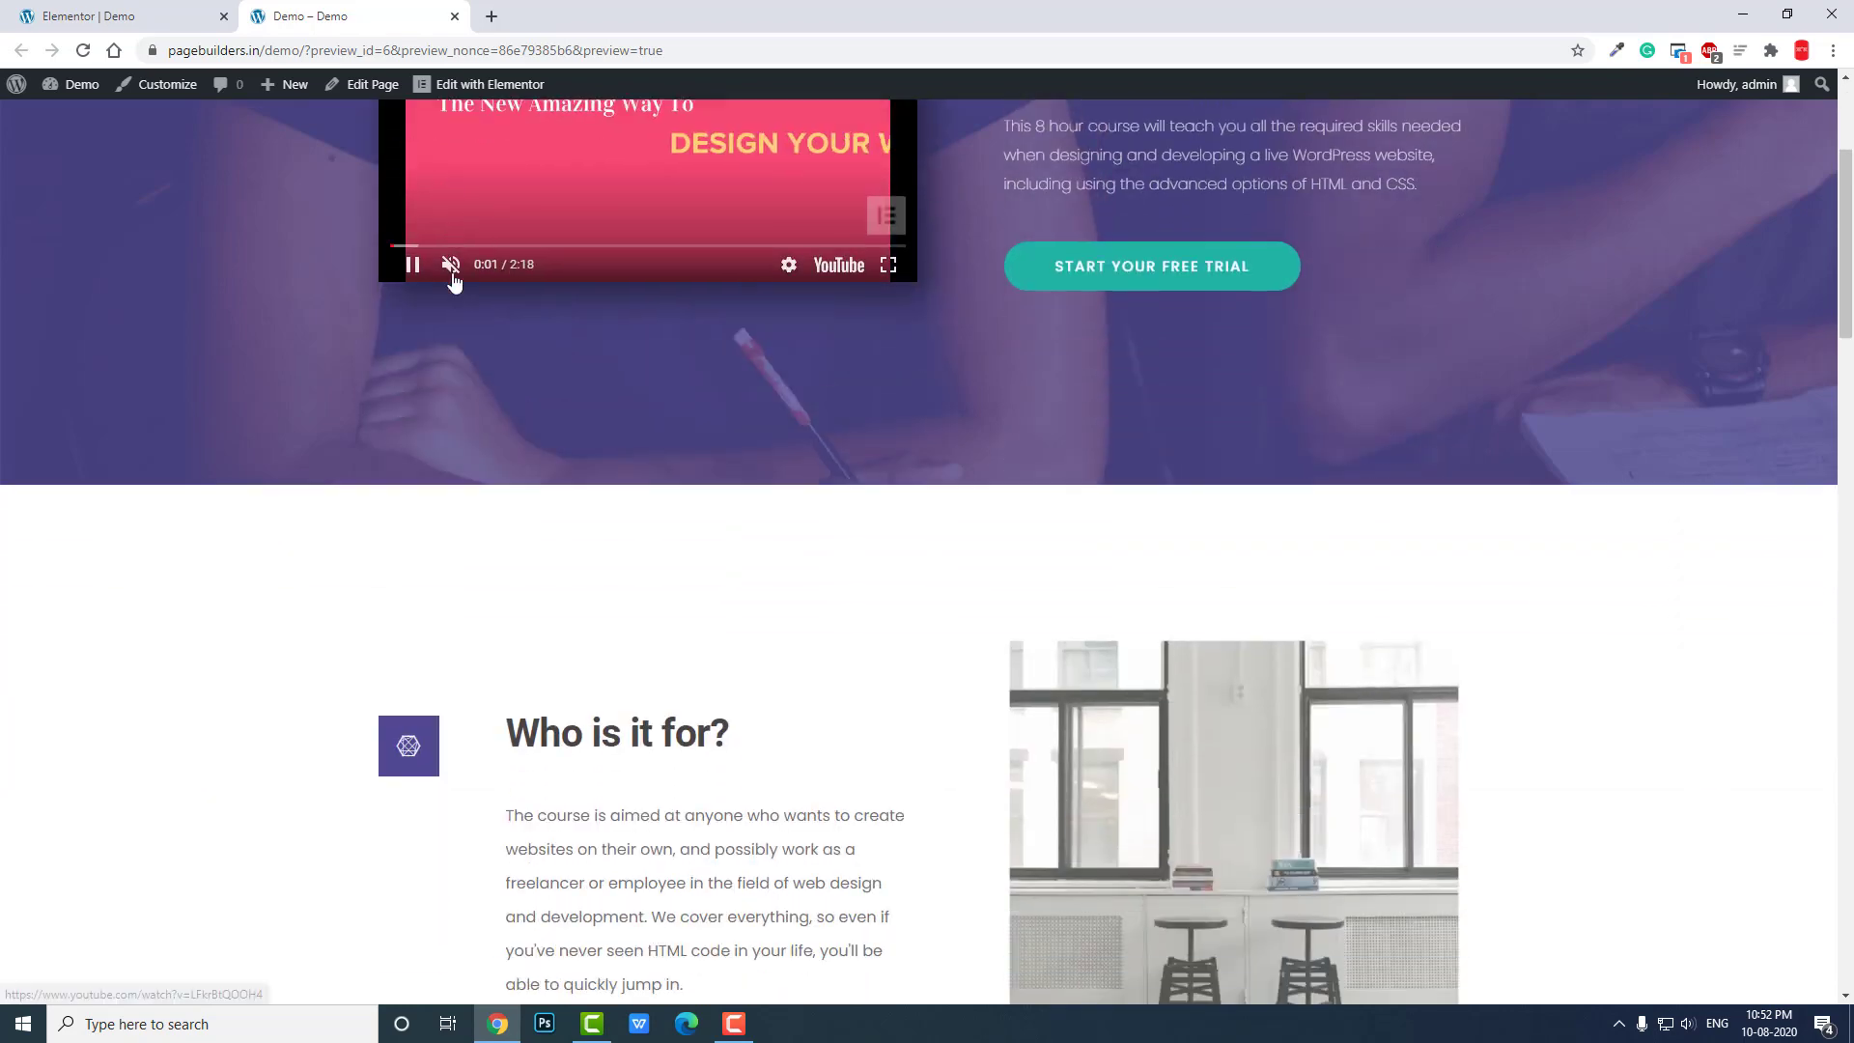
{"action": "scroll", "coordinate": [453, 282], "scroll_direction": "down", "scroll_amount": 4}
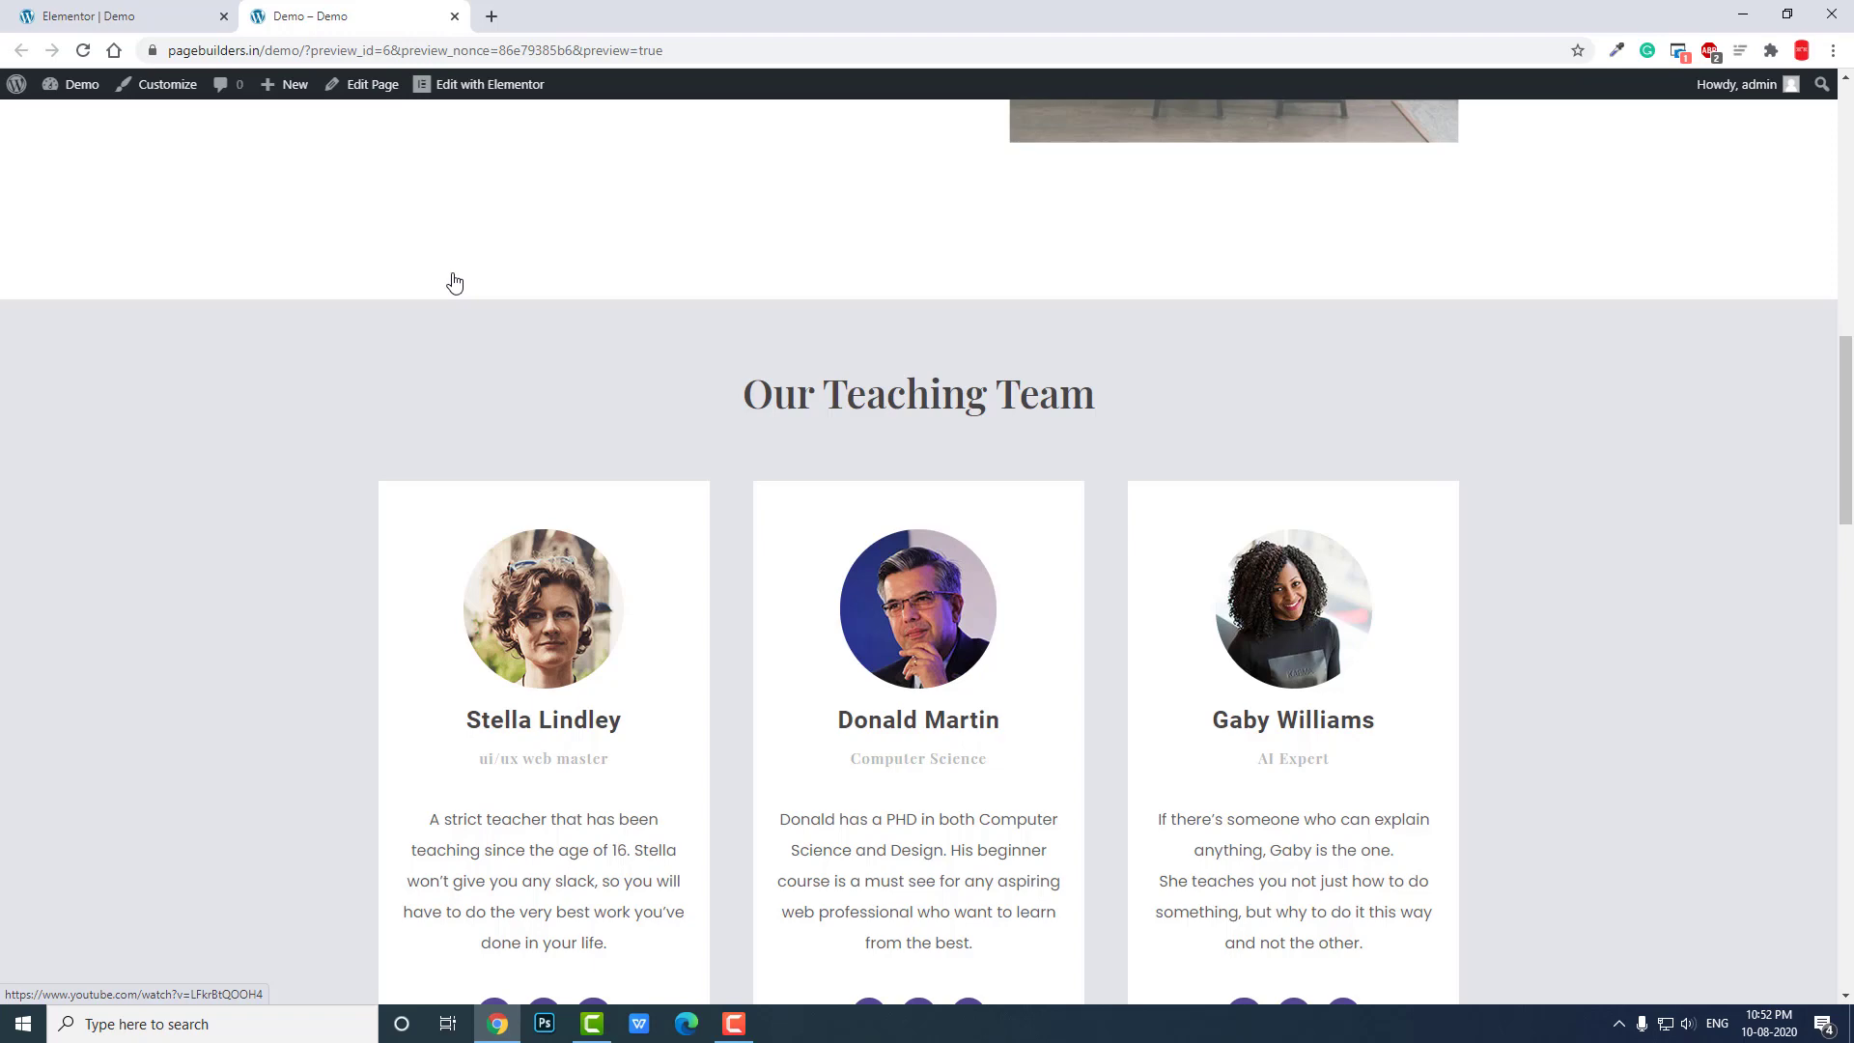
Return to the Elementor editor and review the animation duration options for the third team member column
{"action": "left_click", "coordinate": [44, 15]}
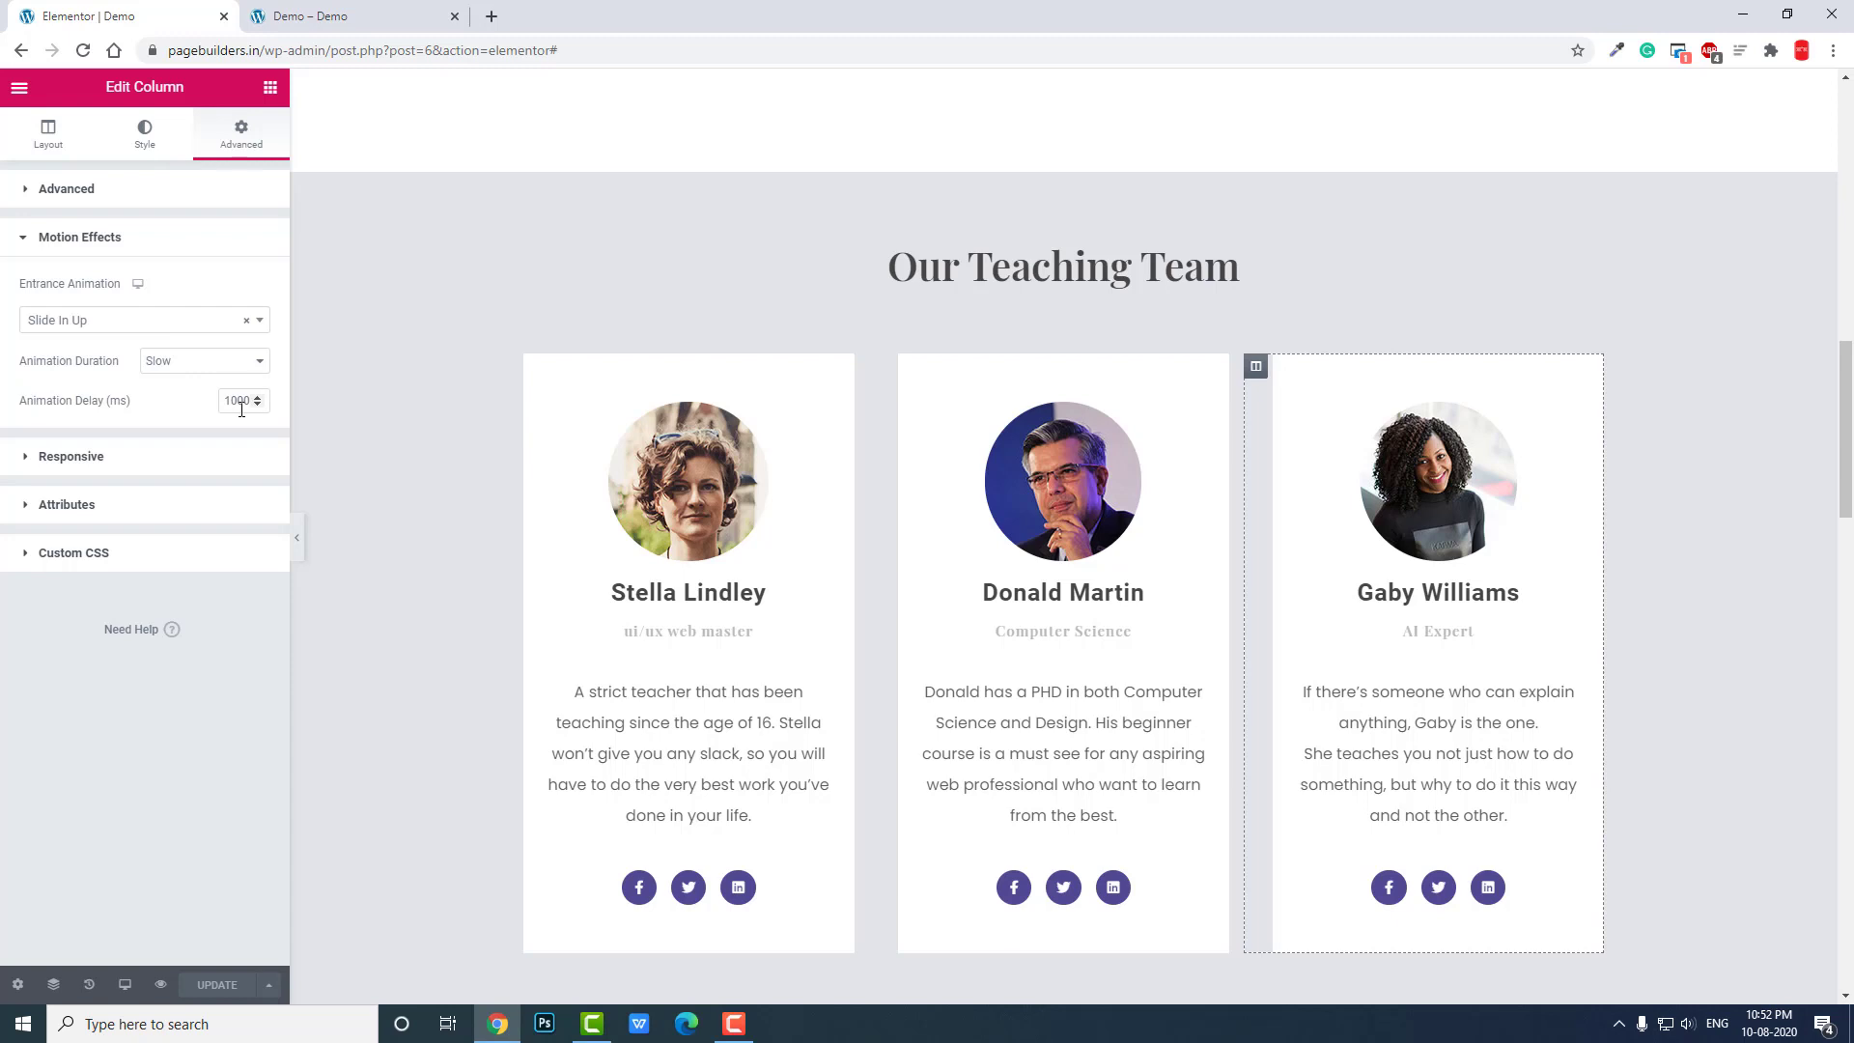
{"action": "left_click", "coordinate": [211, 360]}
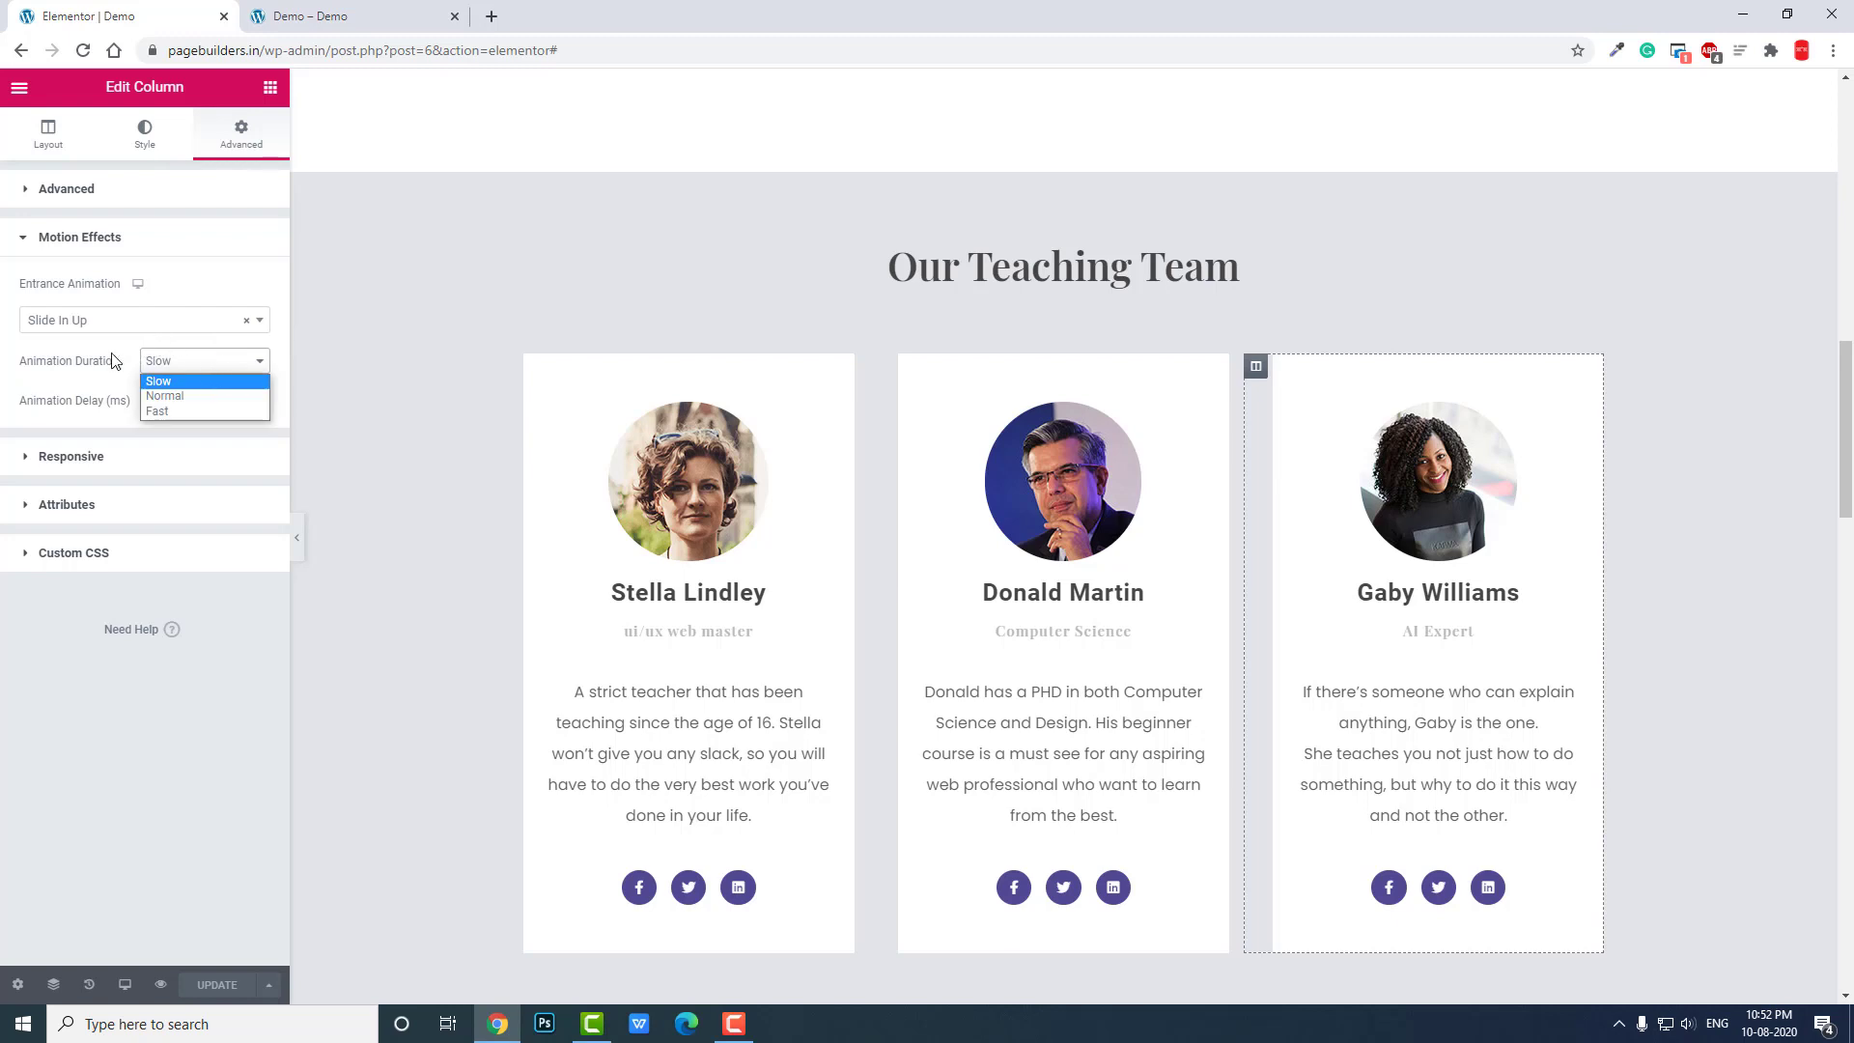
{"action": "left_click", "coordinate": [3, 380]}
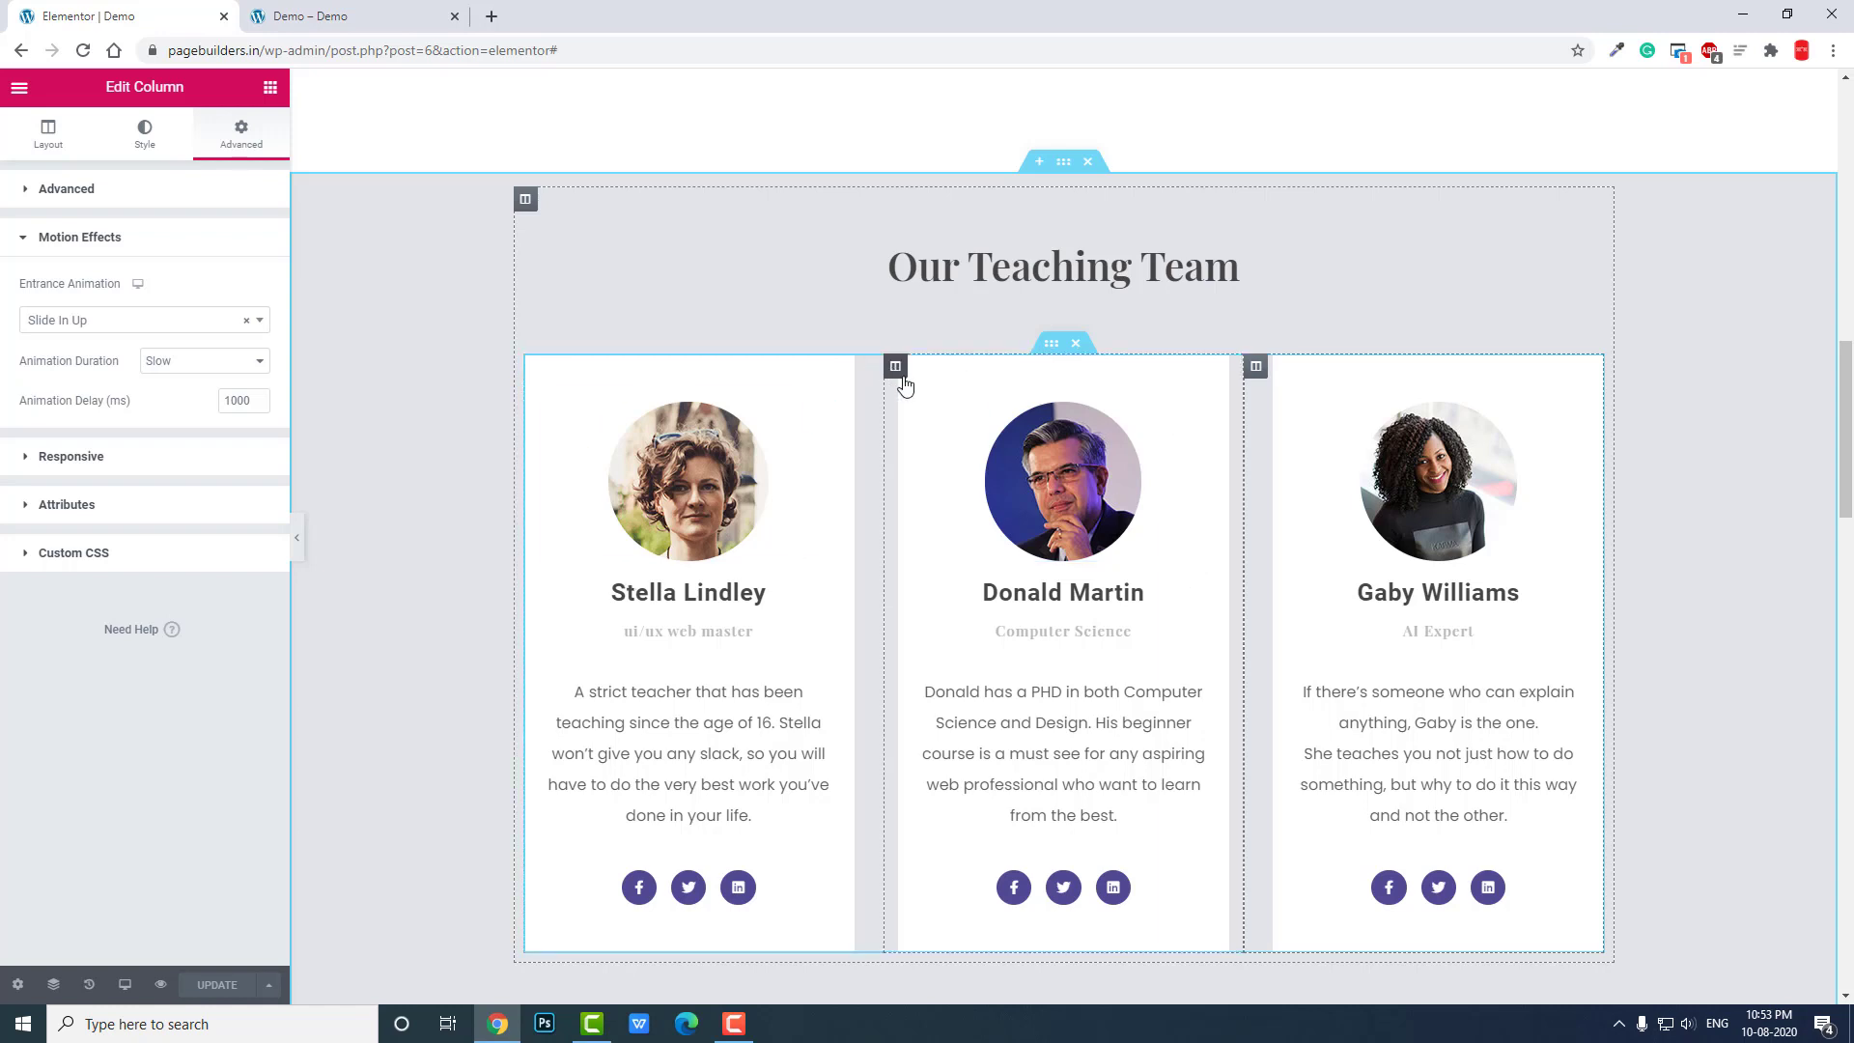
Compare the animation delay settings of the second and third team member columns
{"action": "left_click", "coordinate": [898, 373]}
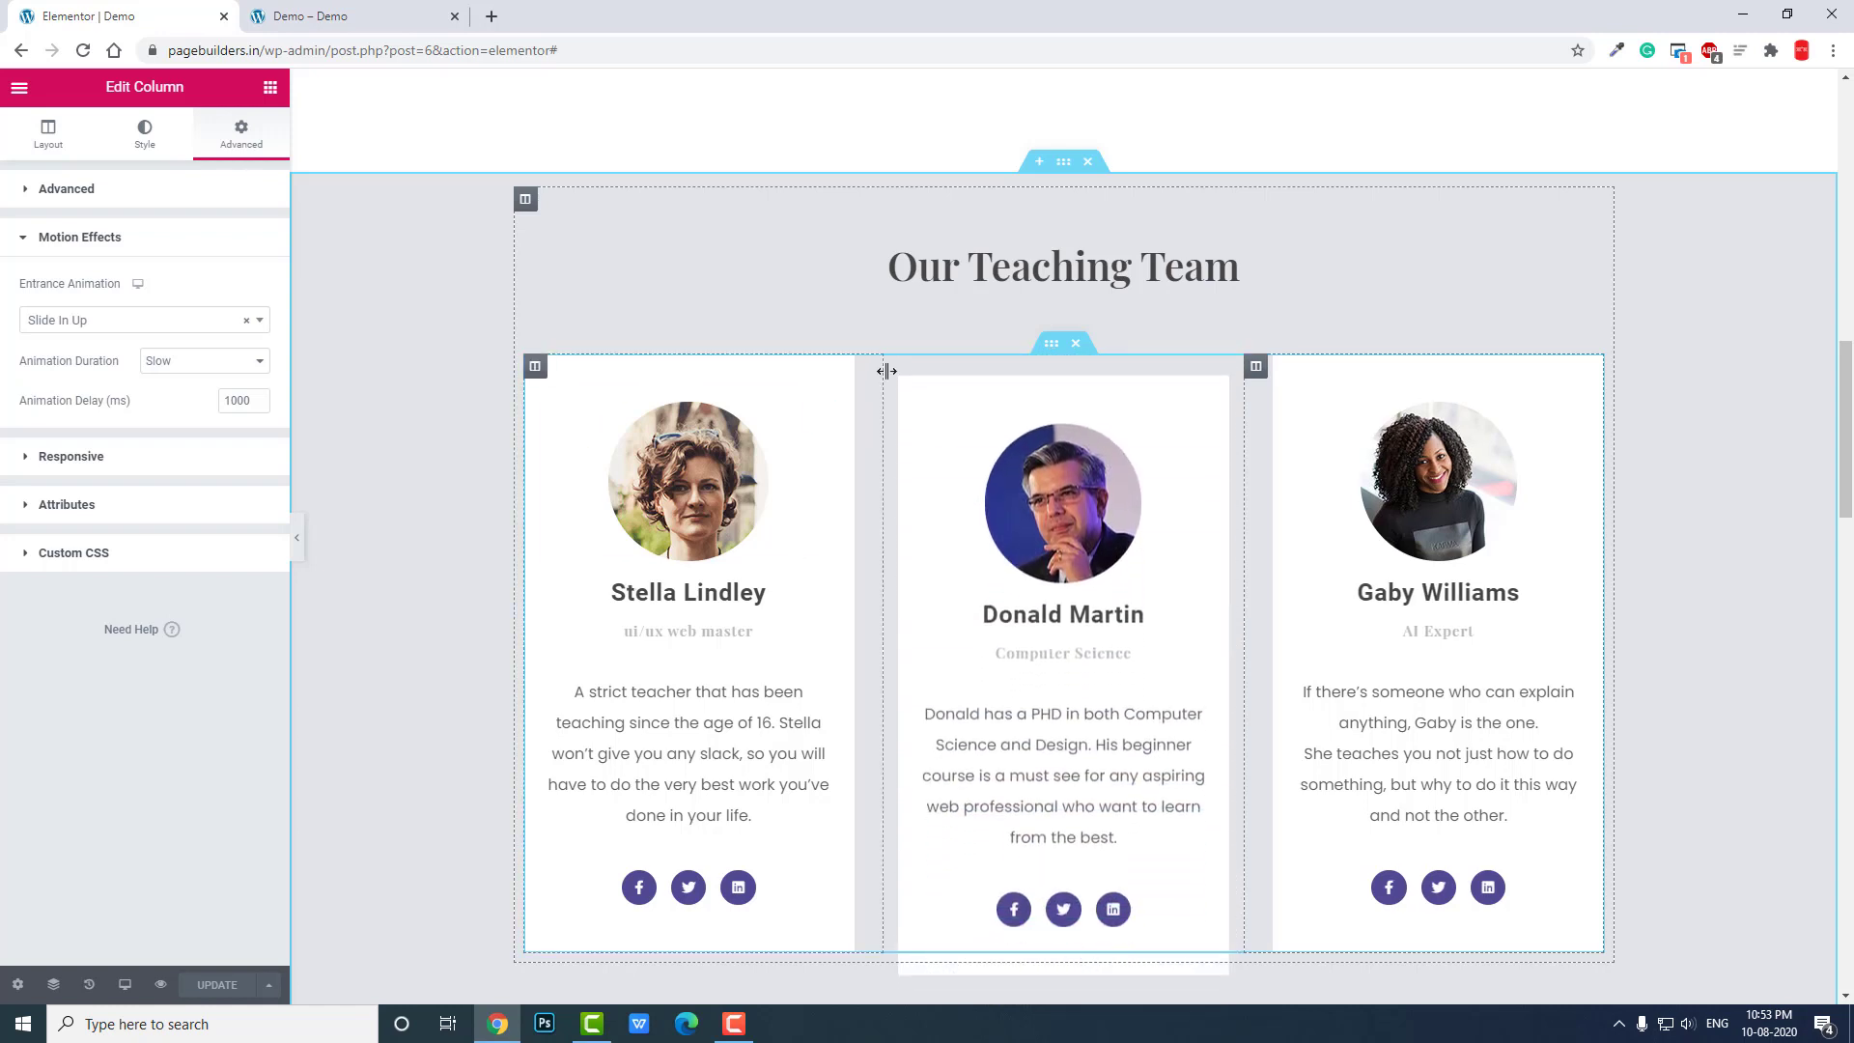
{"action": "double_click", "coordinate": [242, 400]}
{"action": "type", "text": "500"}
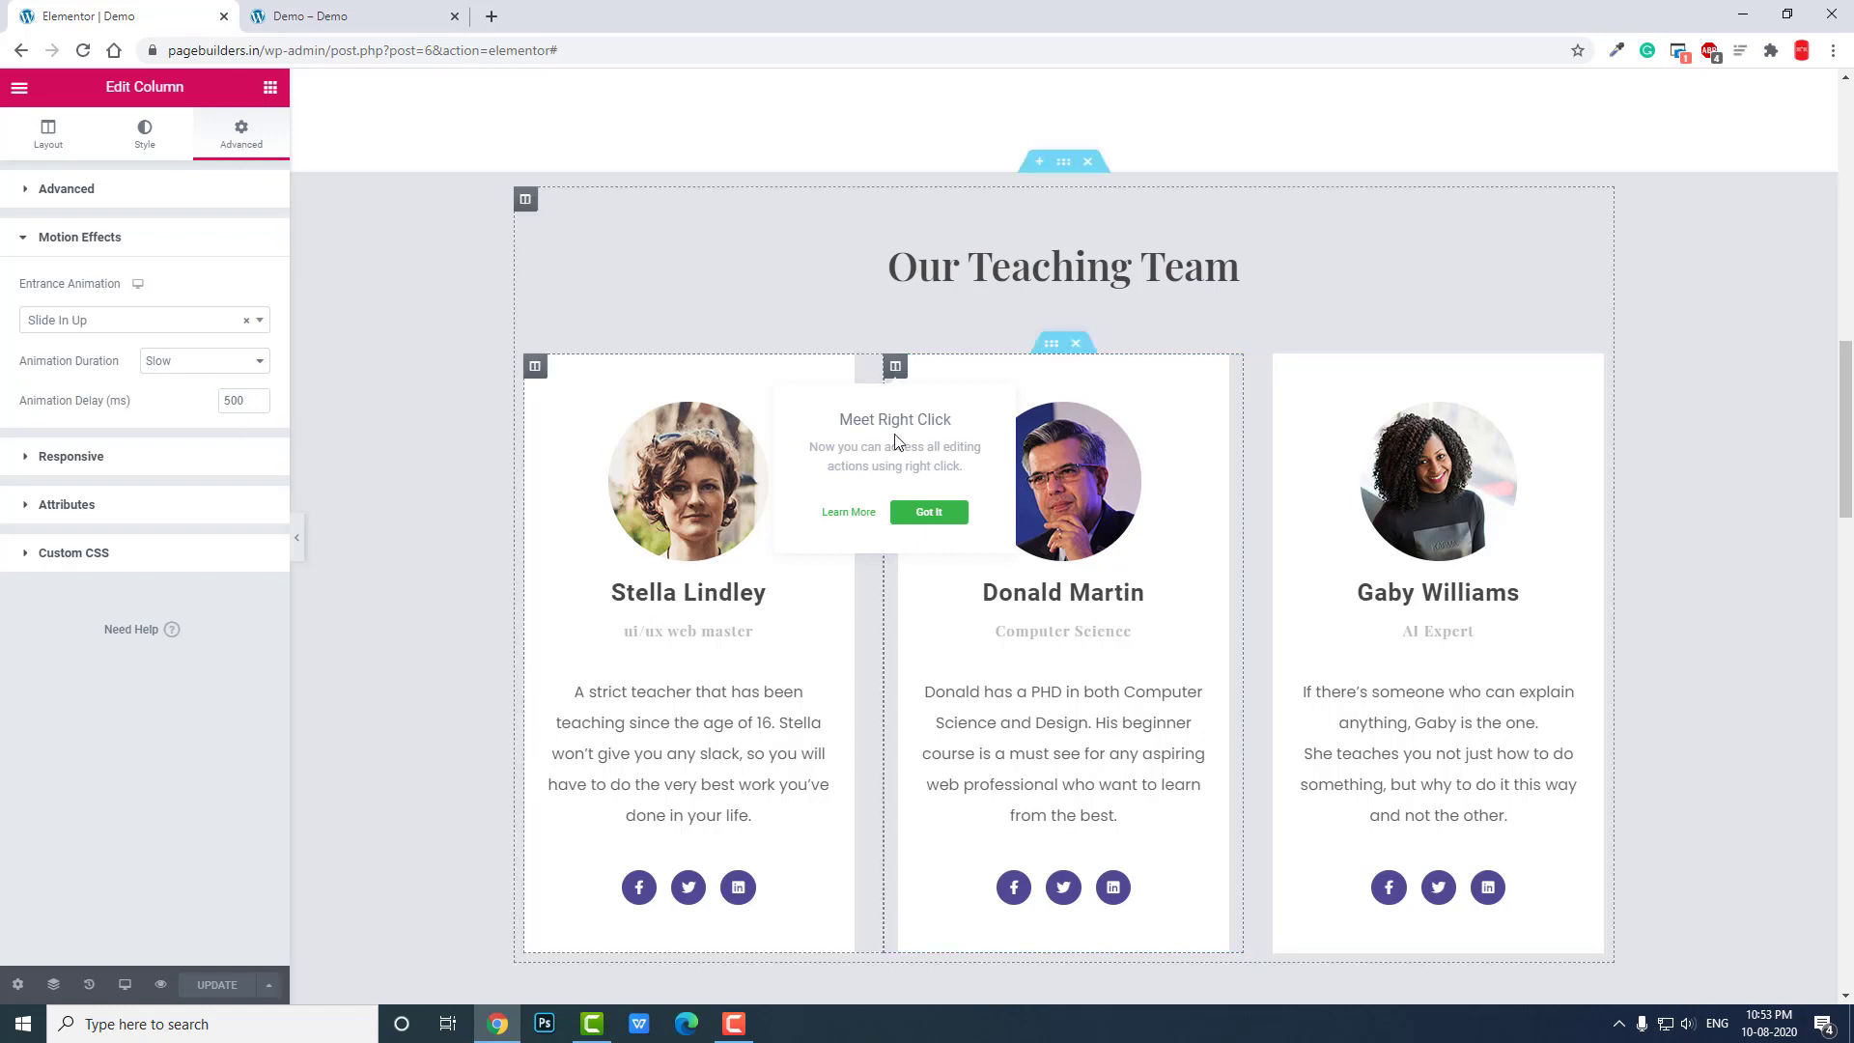
{"action": "left_click", "coordinate": [1257, 368]}
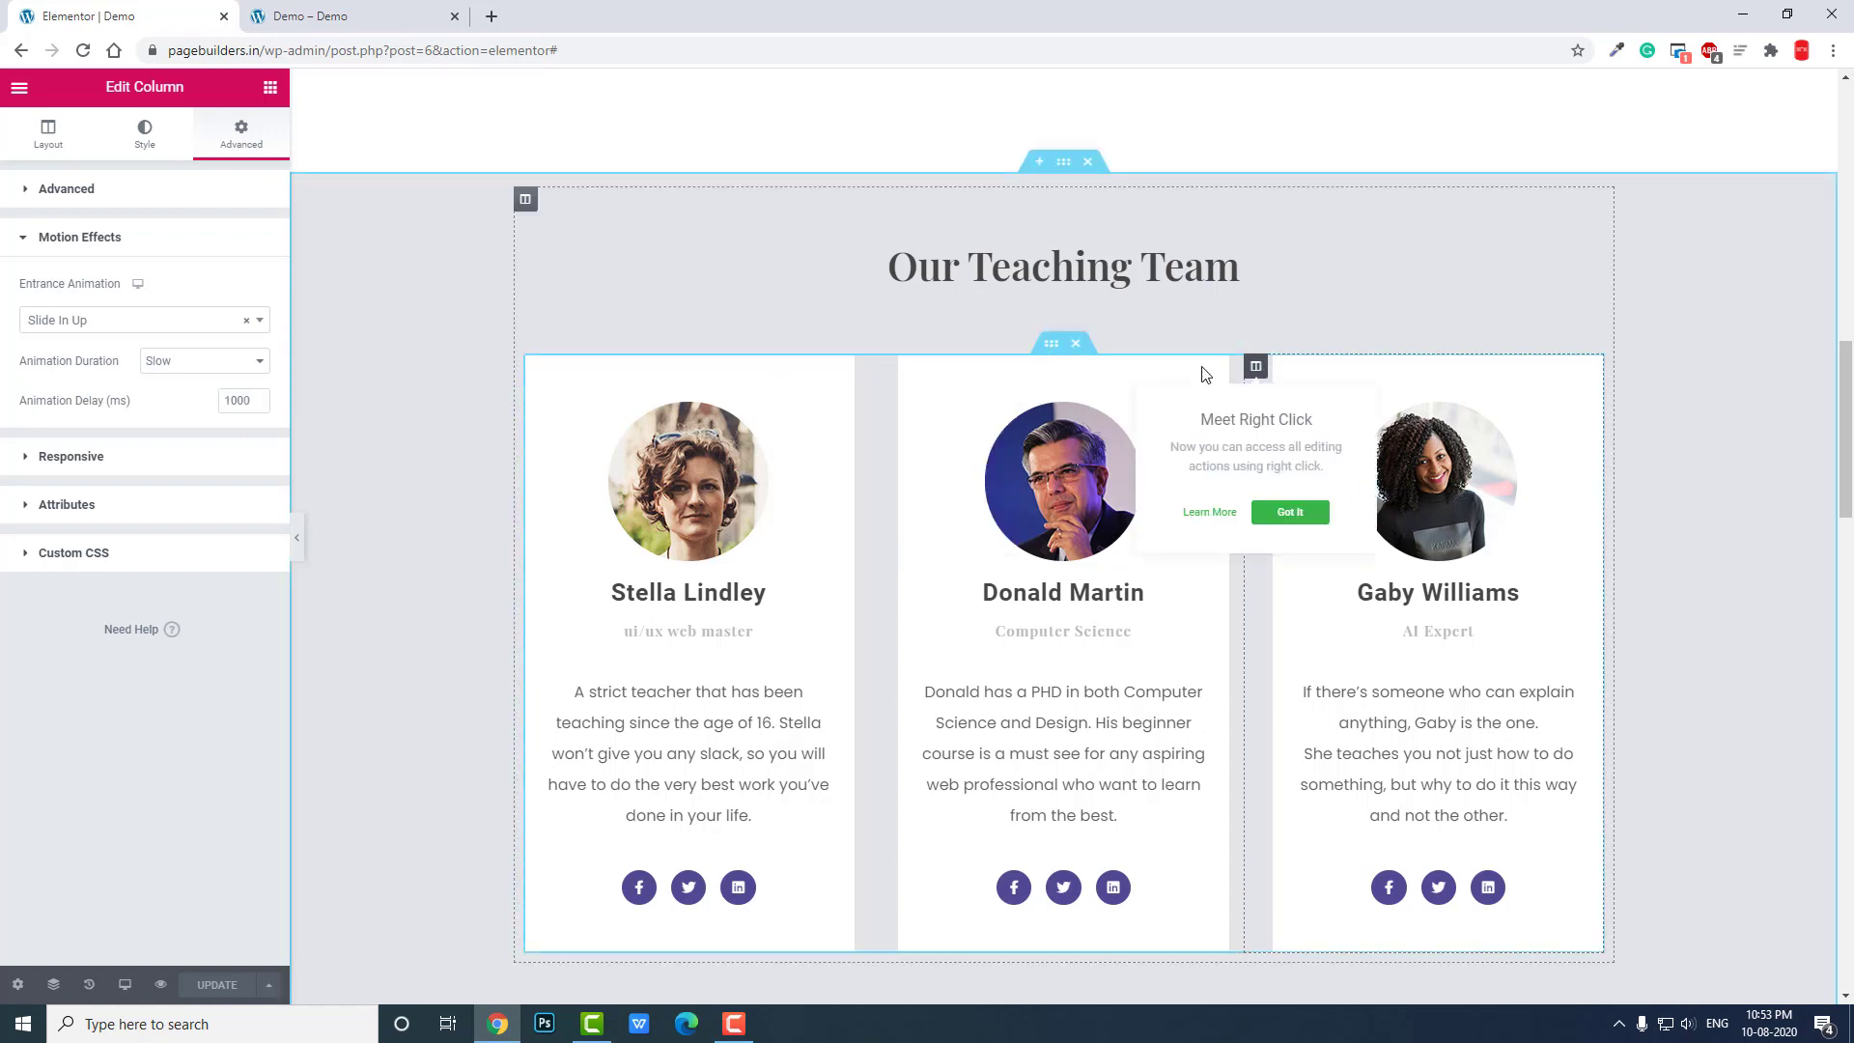
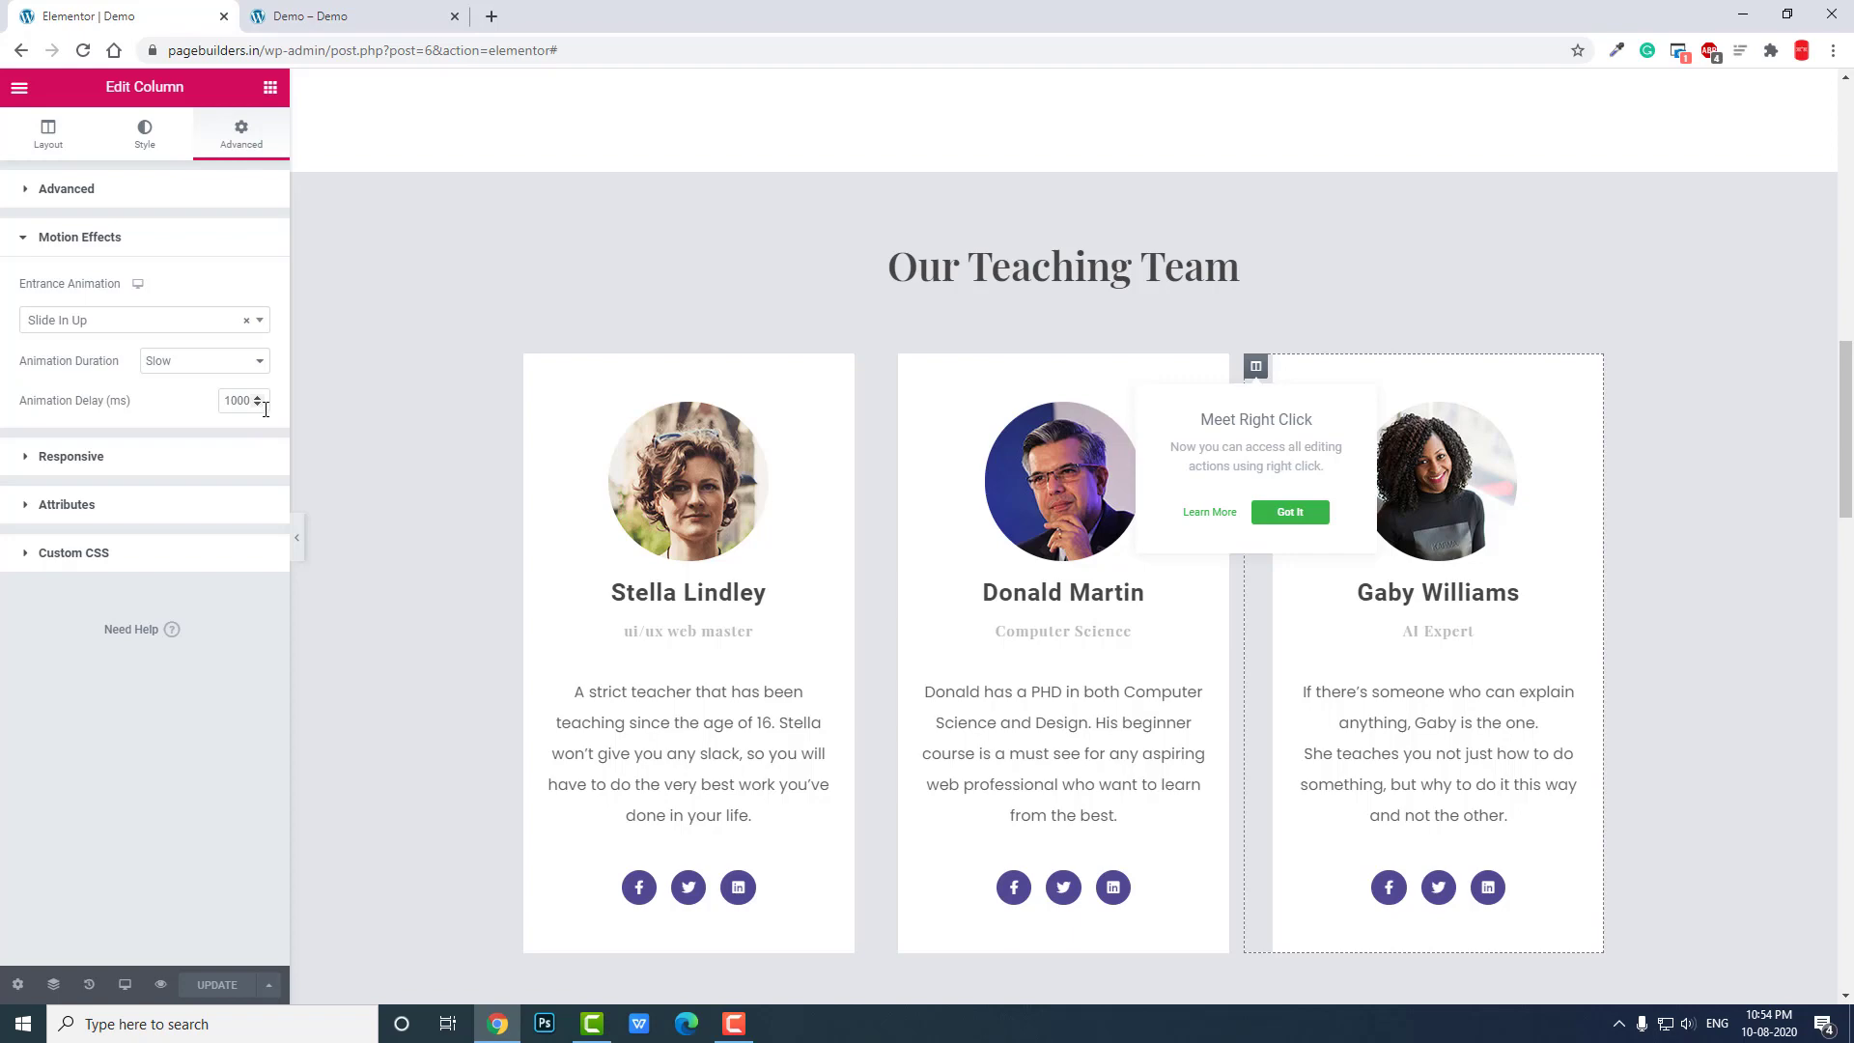
{"action": "scroll", "coordinate": [728, 475], "scroll_direction": "up", "scroll_amount": 10}
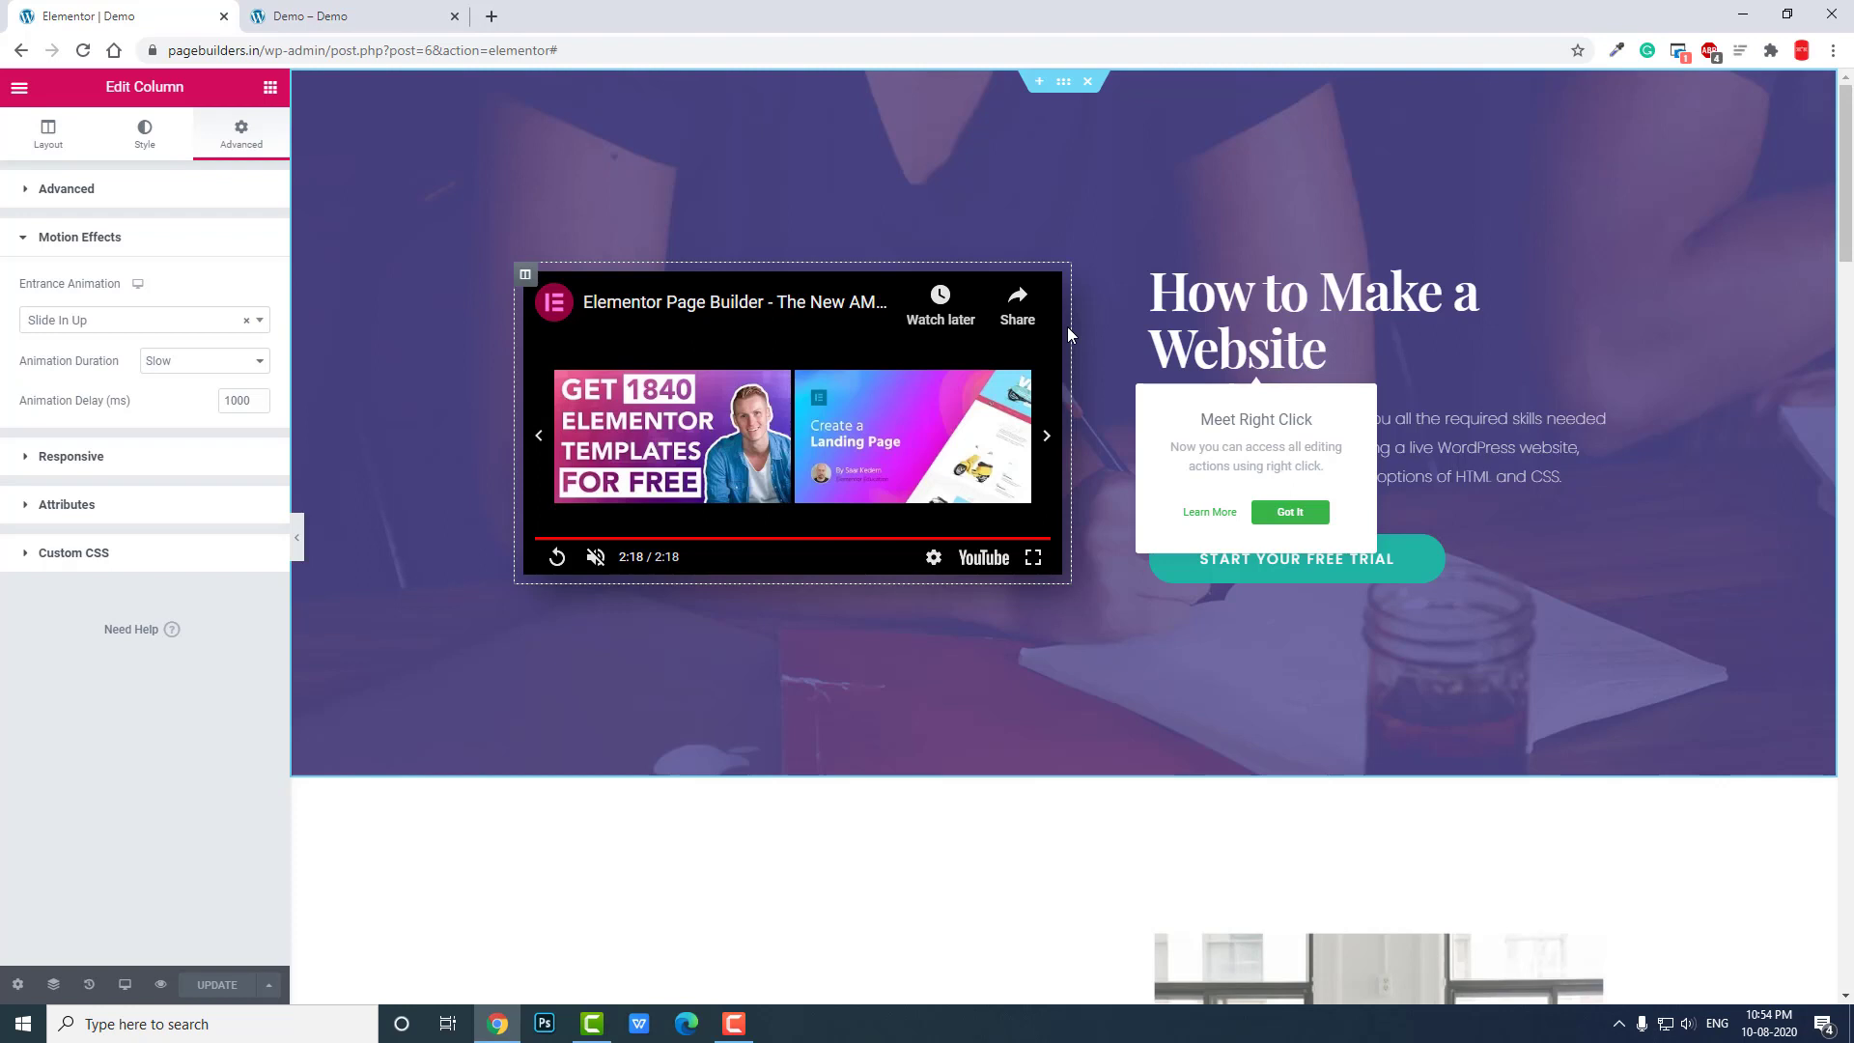
{"action": "scroll", "coordinate": [1068, 327], "scroll_direction": "down", "scroll_amount": 2}
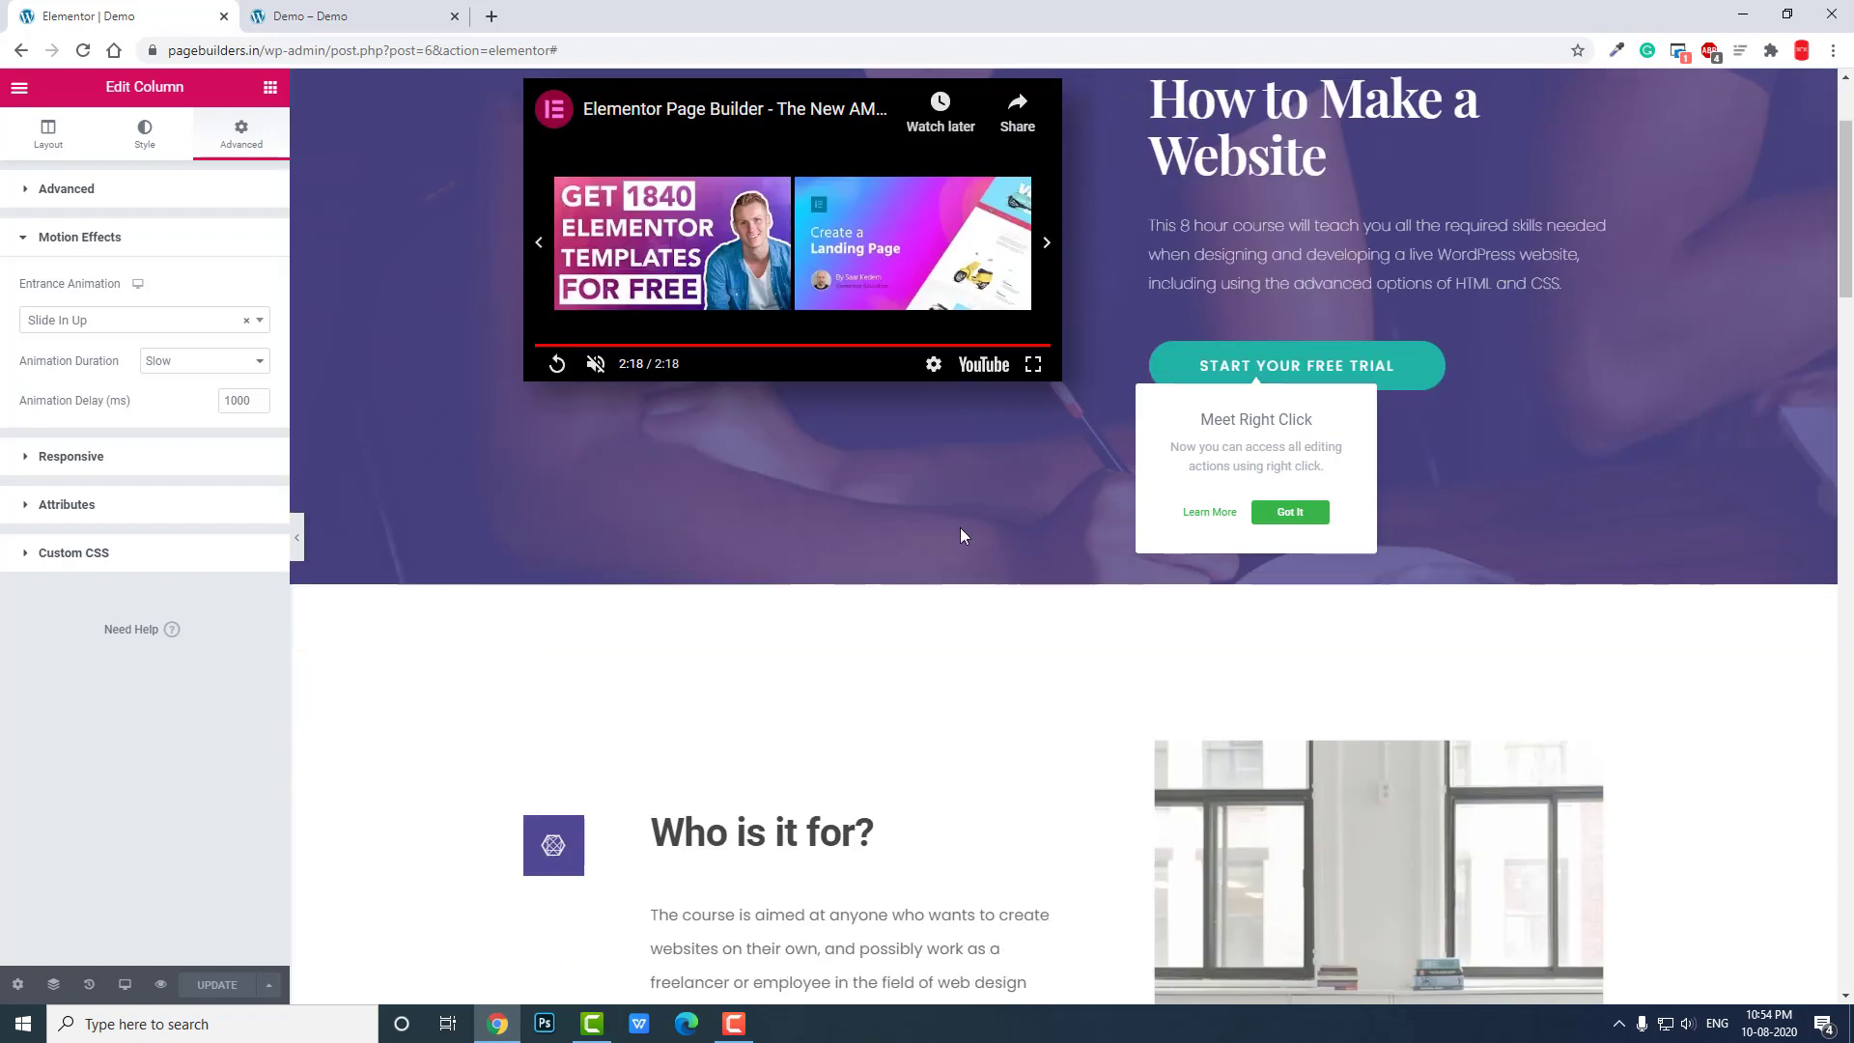
{"action": "scroll", "coordinate": [1180, 329], "scroll_direction": "up", "scroll_amount": 2}
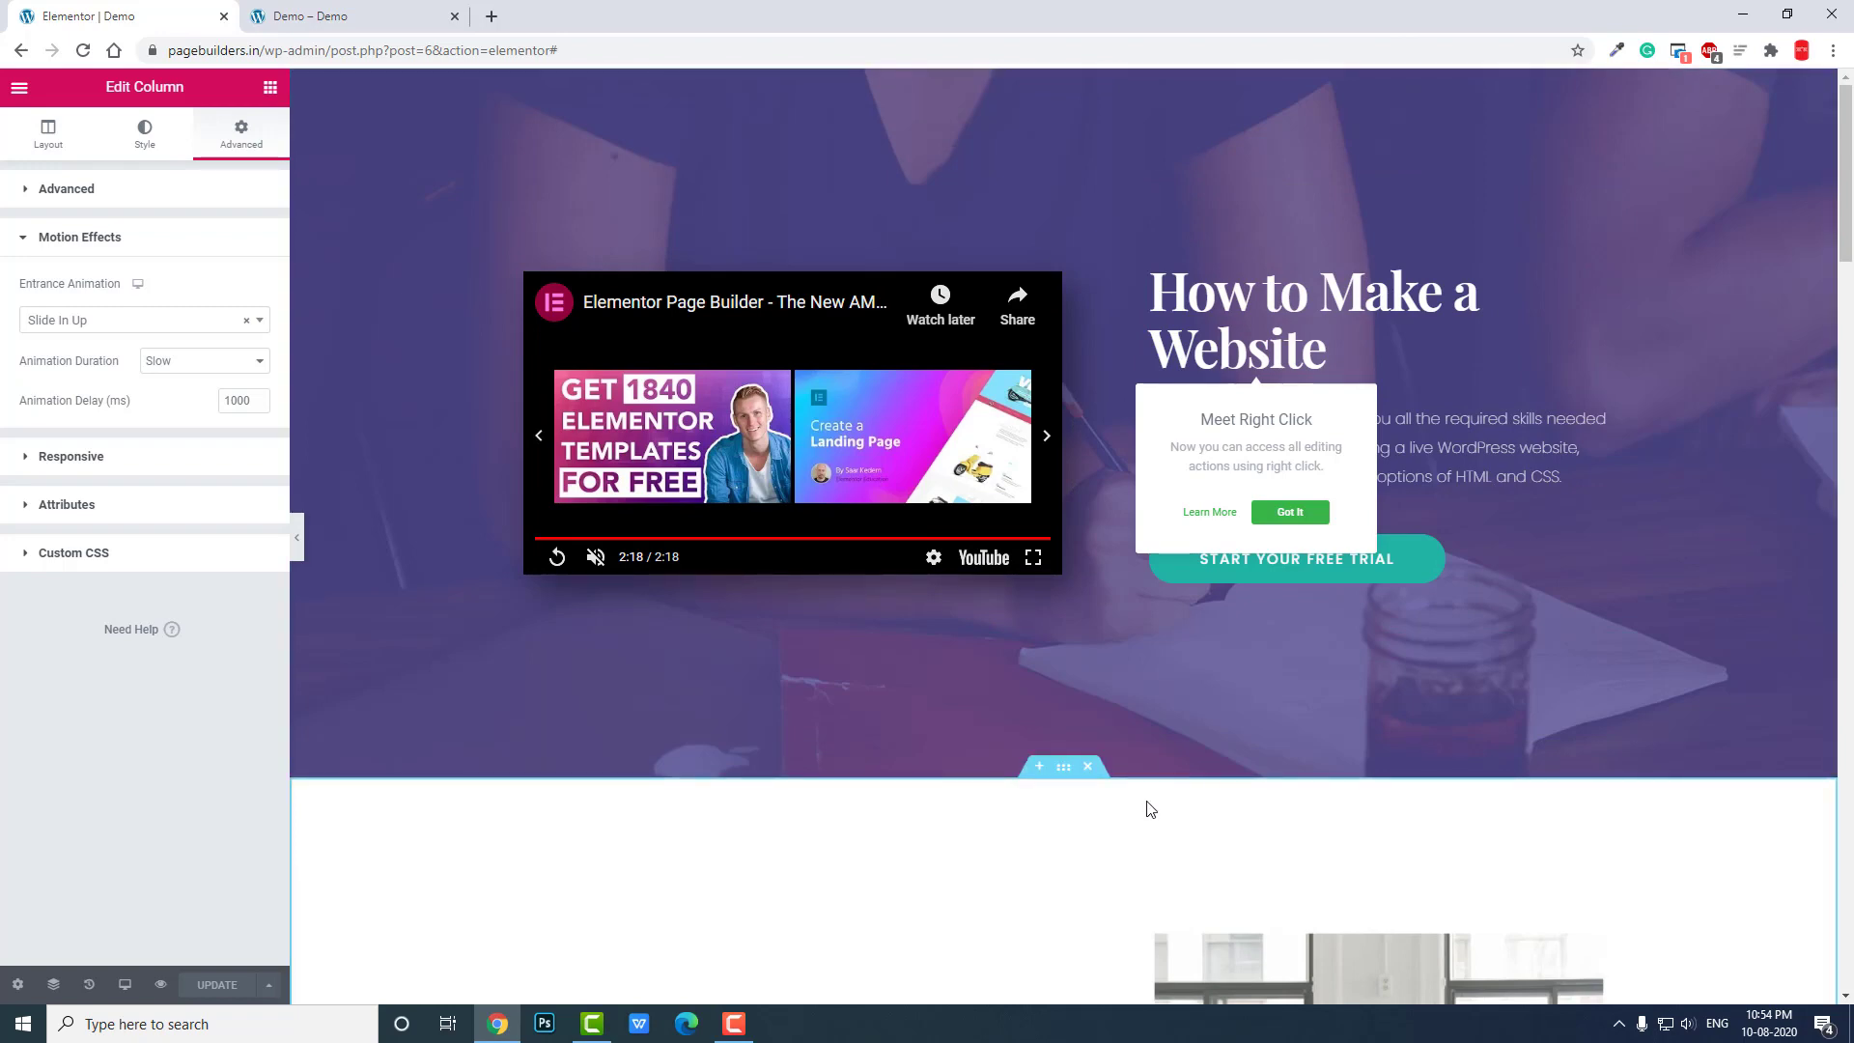
{"action": "scroll", "coordinate": [1151, 809], "scroll_direction": "down", "scroll_amount": 13}
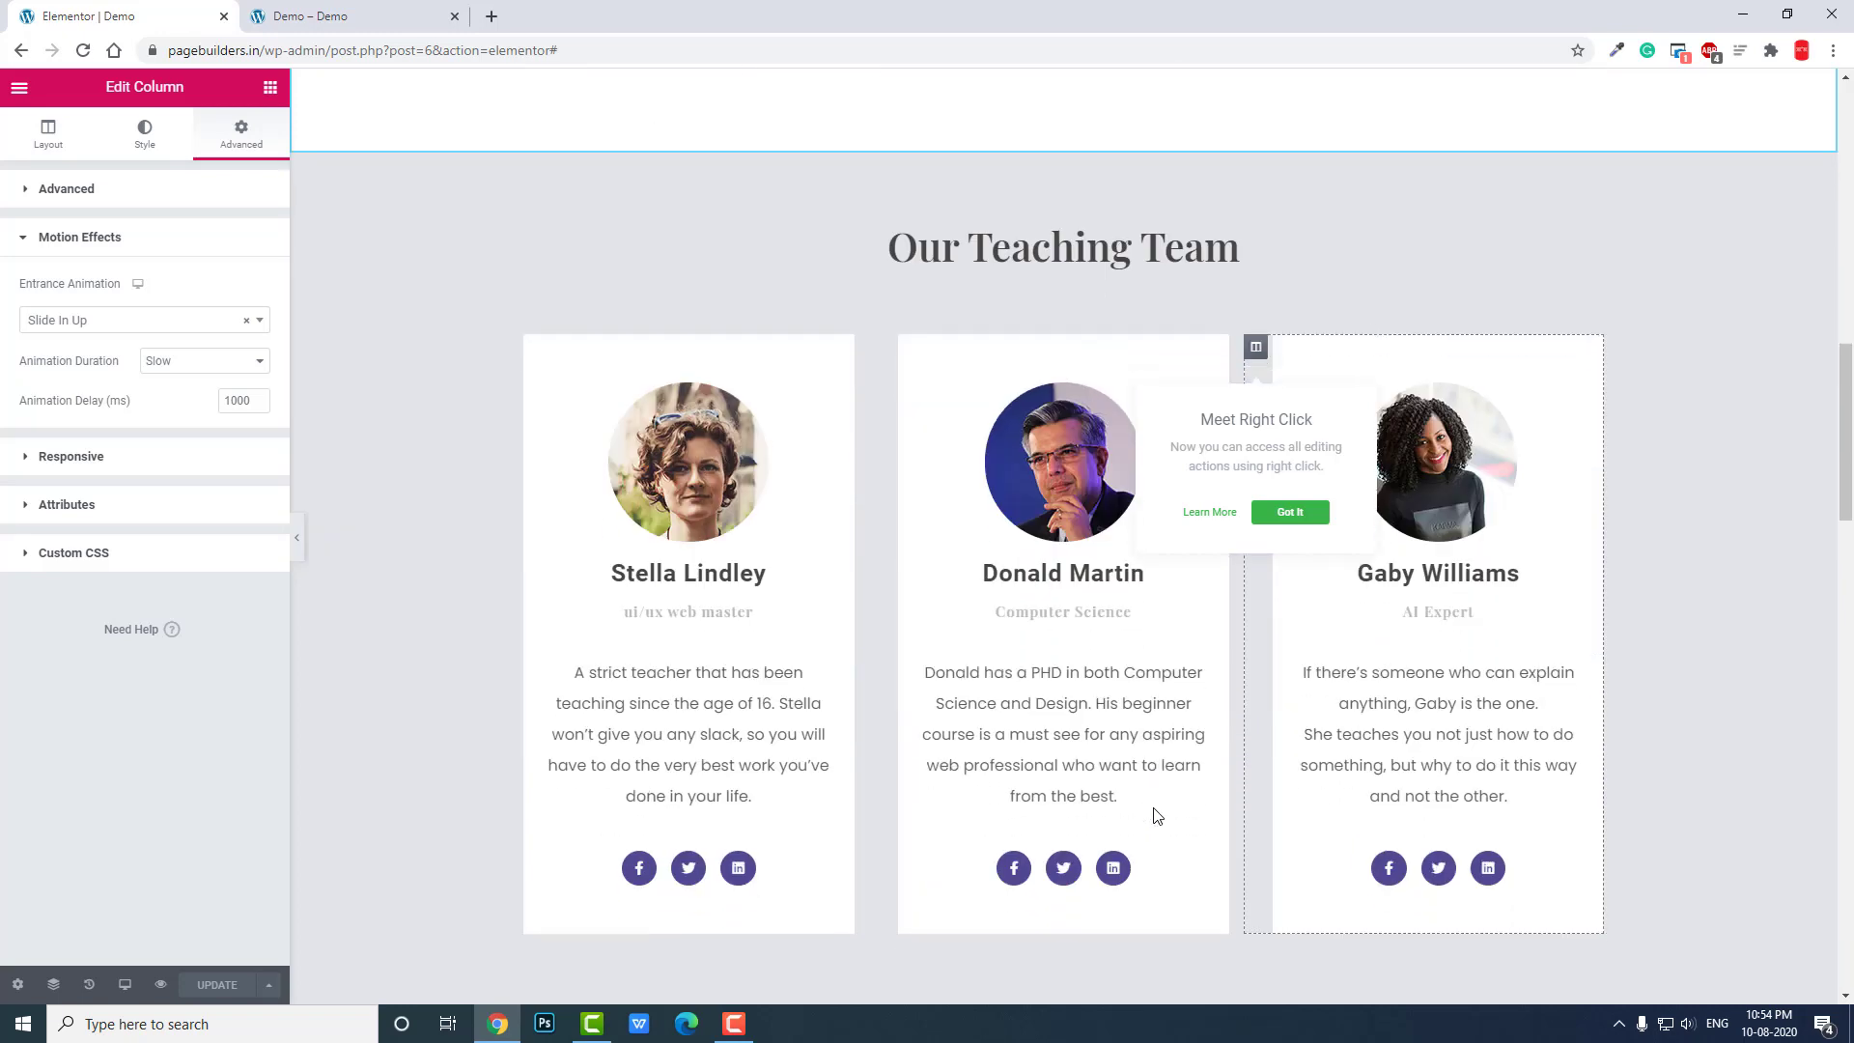
{"action": "scroll", "coordinate": [1158, 816], "scroll_direction": "down", "scroll_amount": 5}
{"action": "scroll", "coordinate": [1125, 840], "scroll_direction": "up", "scroll_amount": 5}
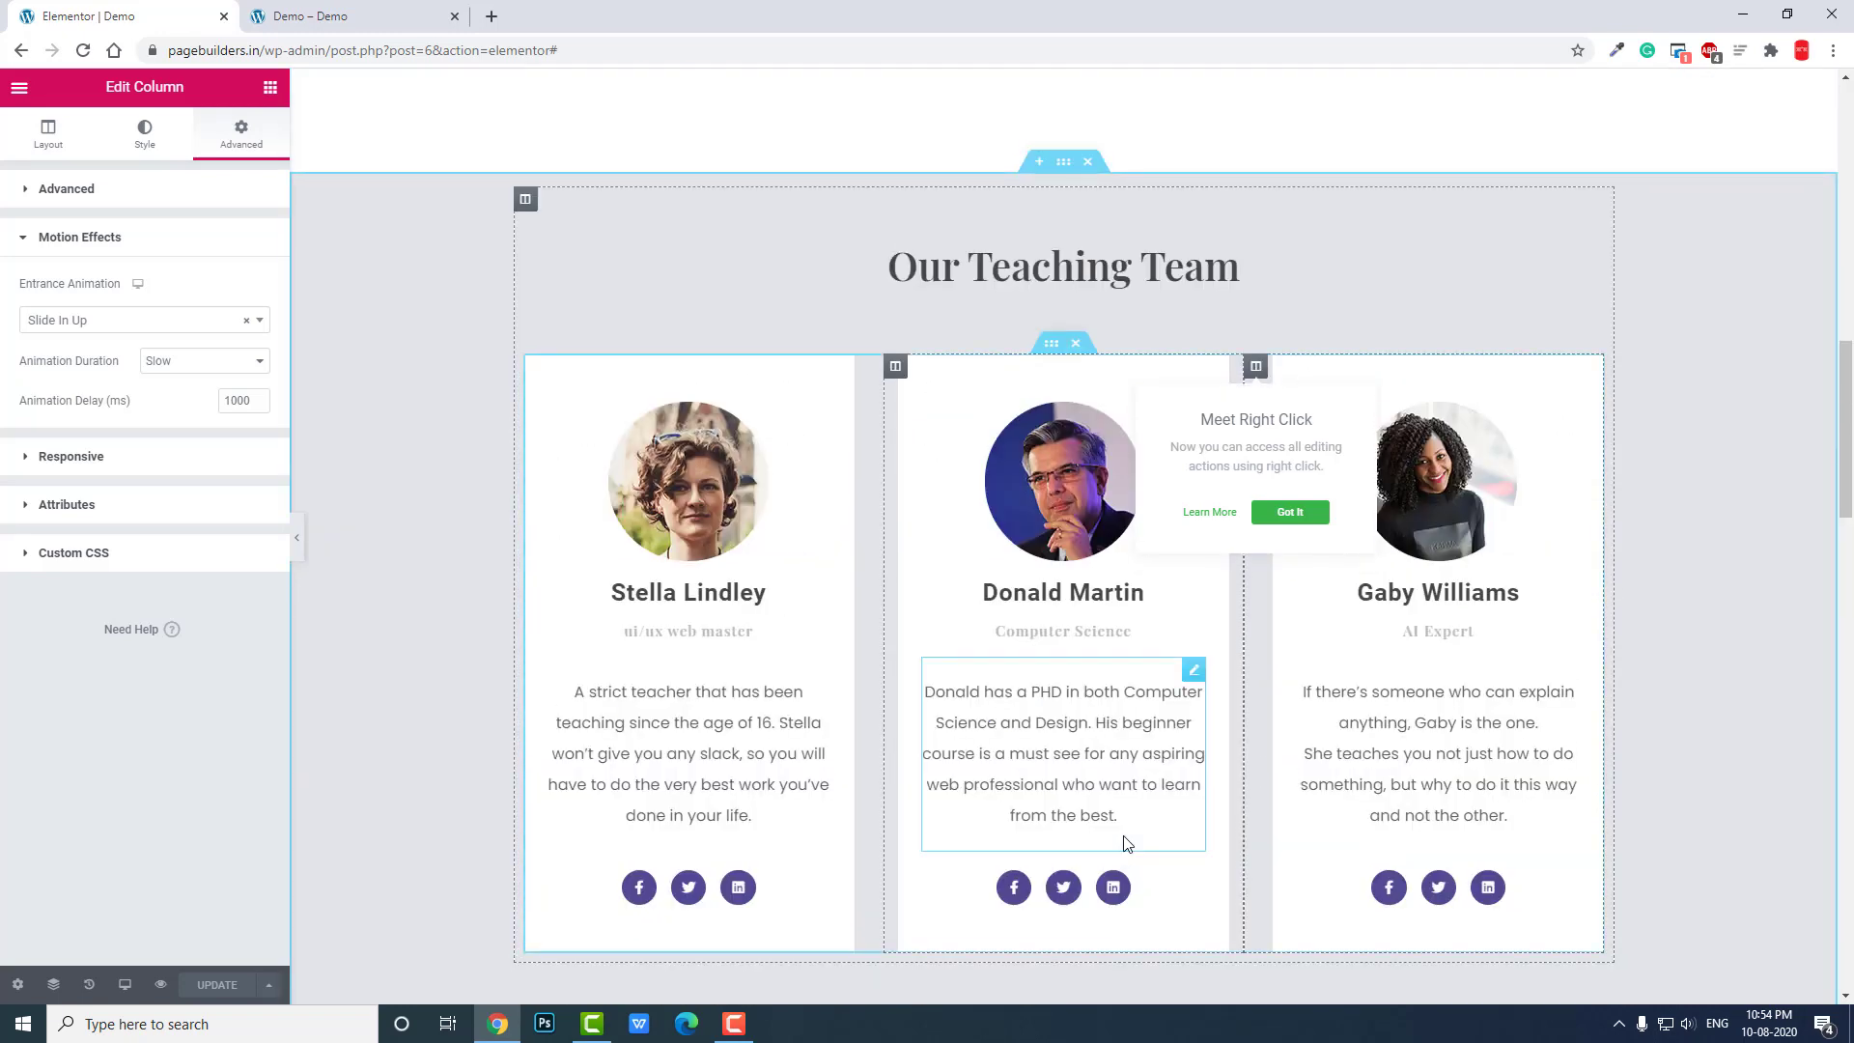